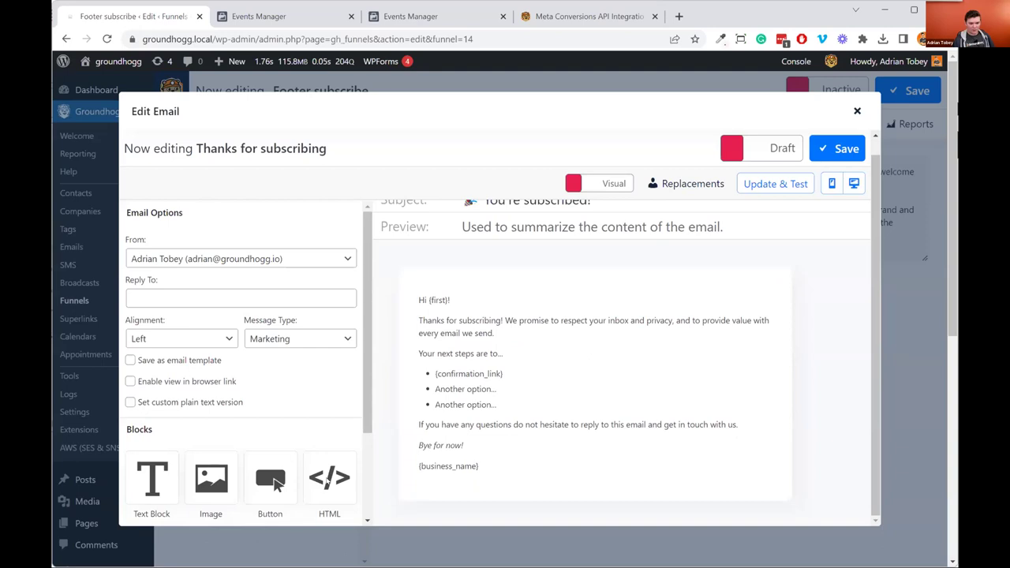
{"action": "scroll", "coordinate": [734, 449], "scroll_direction": "down", "scroll_amount": 3}
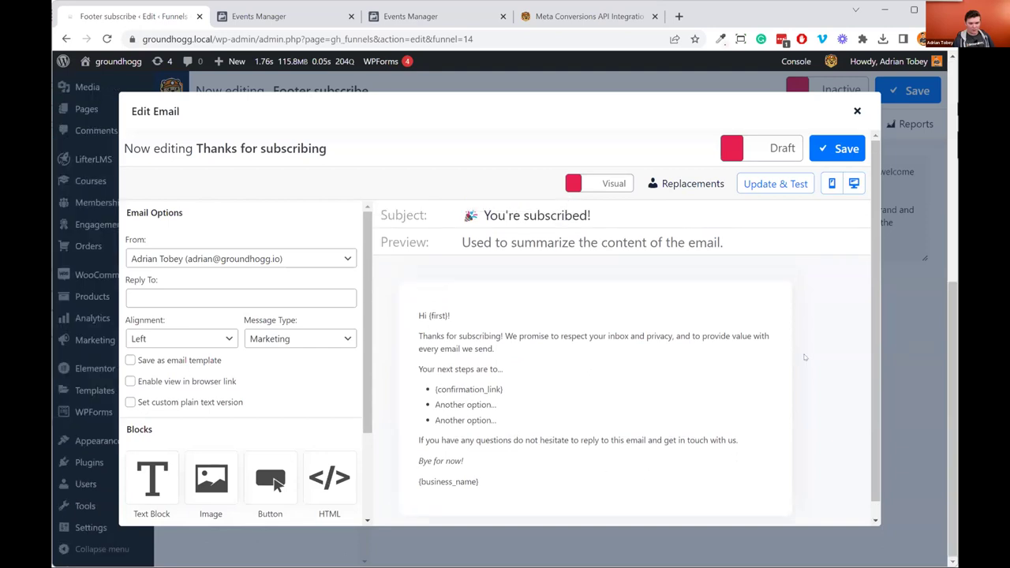
{"action": "scroll", "coordinate": [317, 408], "scroll_direction": "down", "scroll_amount": 2}
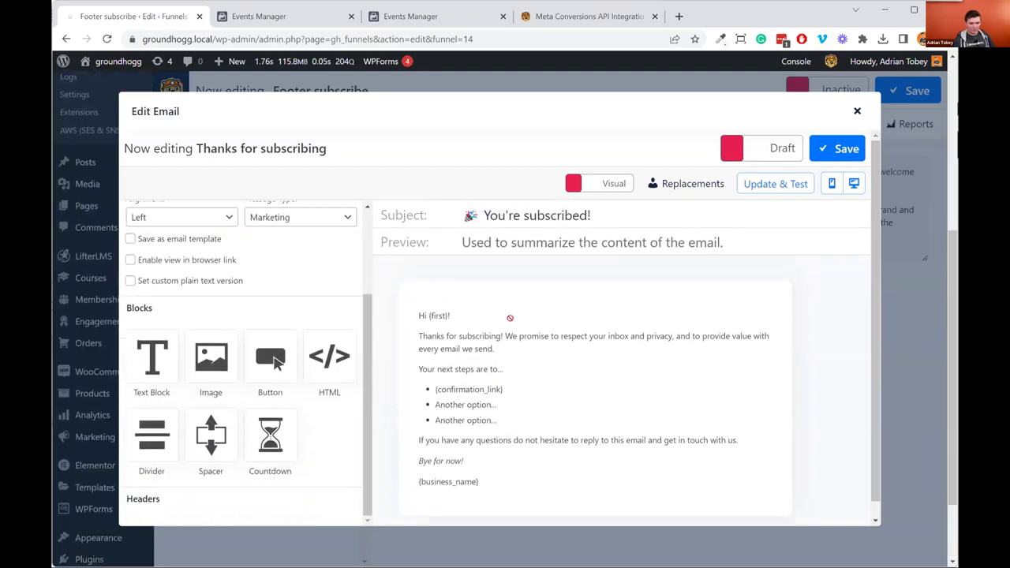
{"action": "scroll", "coordinate": [487, 375], "scroll_direction": "down", "scroll_amount": 1}
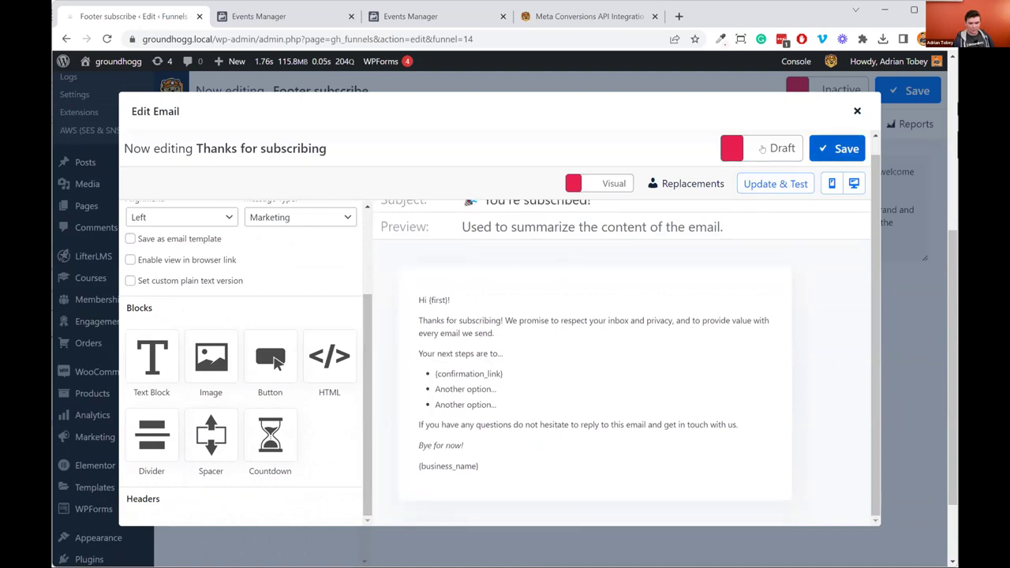
{"action": "scroll", "coordinate": [651, 161], "scroll_direction": "up", "scroll_amount": 1}
{"action": "right_click", "coordinate": [650, 162]}
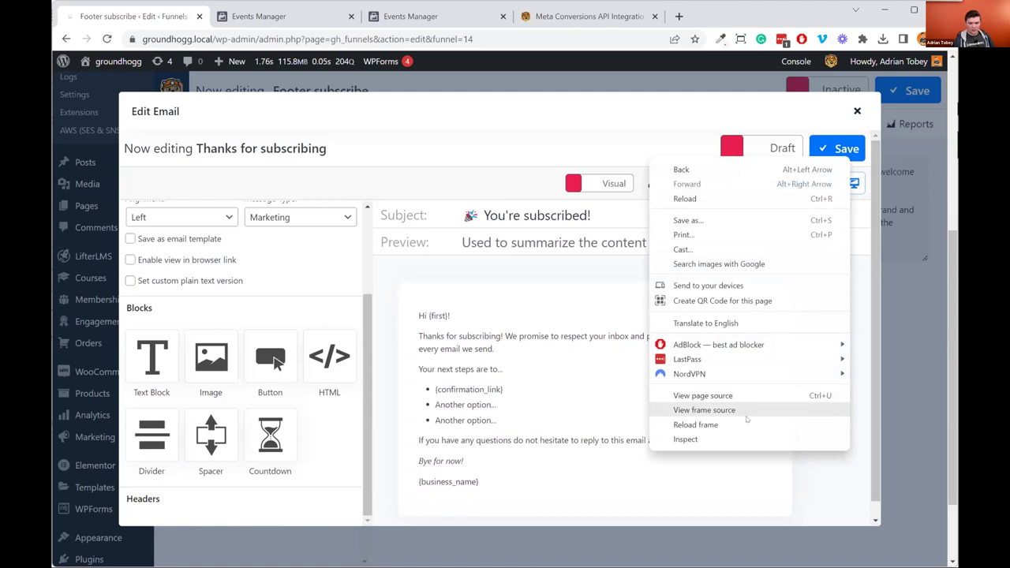
{"action": "key", "text": "Escape"}
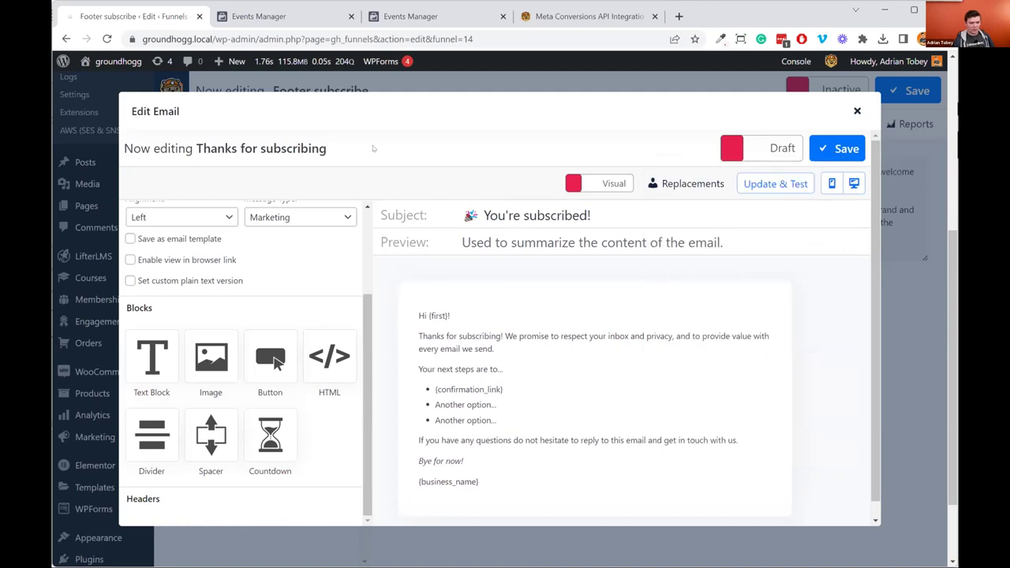
Step: Add a Button block below the text block in the "Thanks for subscribing" email
{"action": "left_click", "coordinate": [467, 301]}
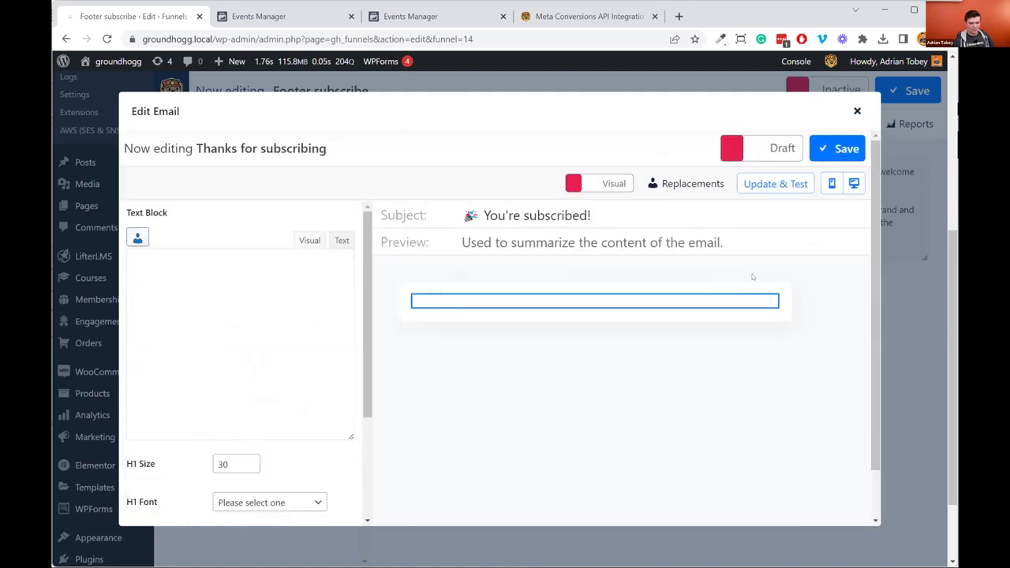
{"action": "left_click", "coordinate": [468, 351]}
{"action": "left_click_drag", "start_coordinate": [276, 485], "coordinate": [562, 296]}
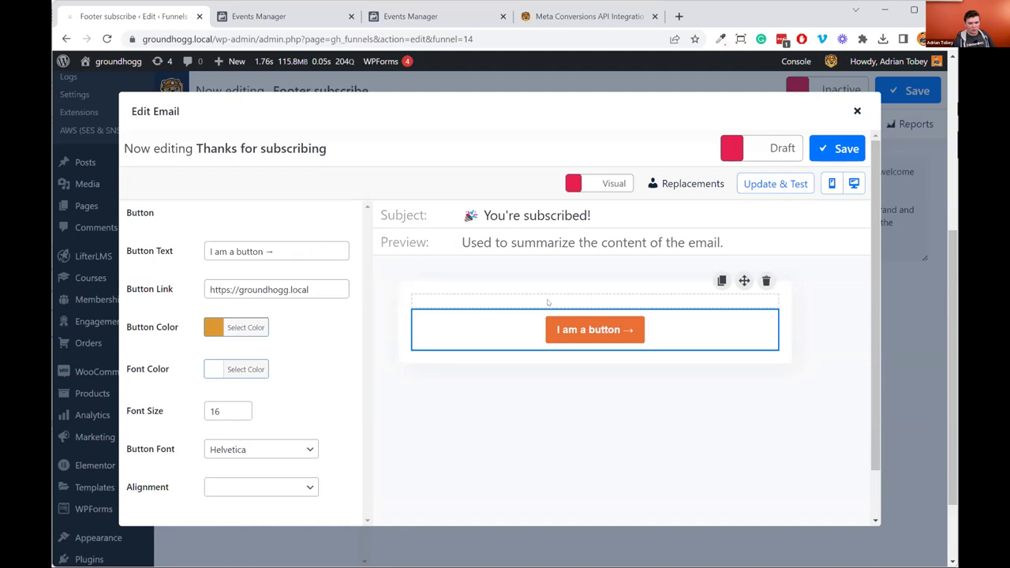
{"action": "triple_click", "coordinate": [306, 249]}
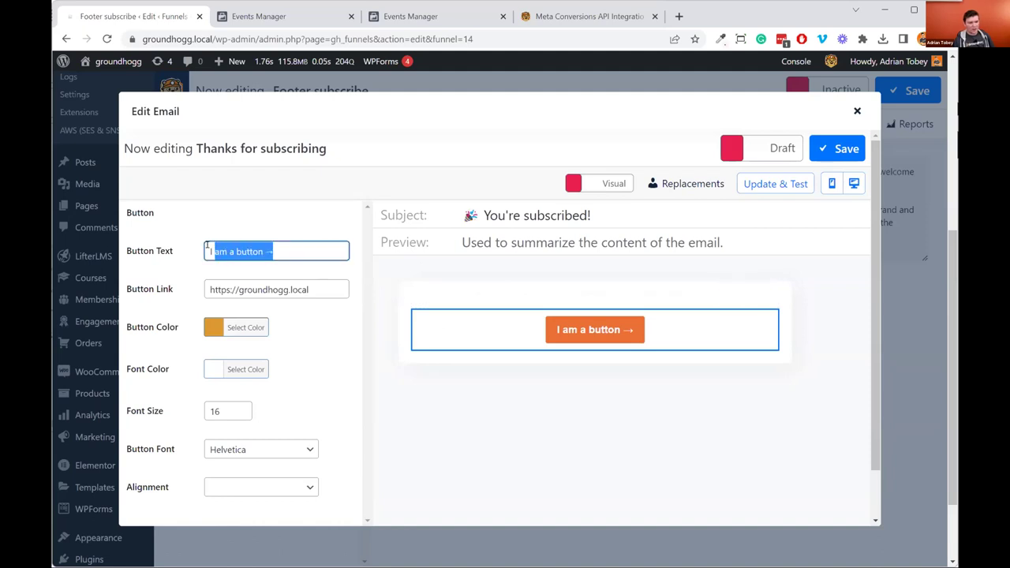
Step: Clear the button's default link and browse the replacement codes available for it
{"action": "triple_click", "coordinate": [305, 289]}
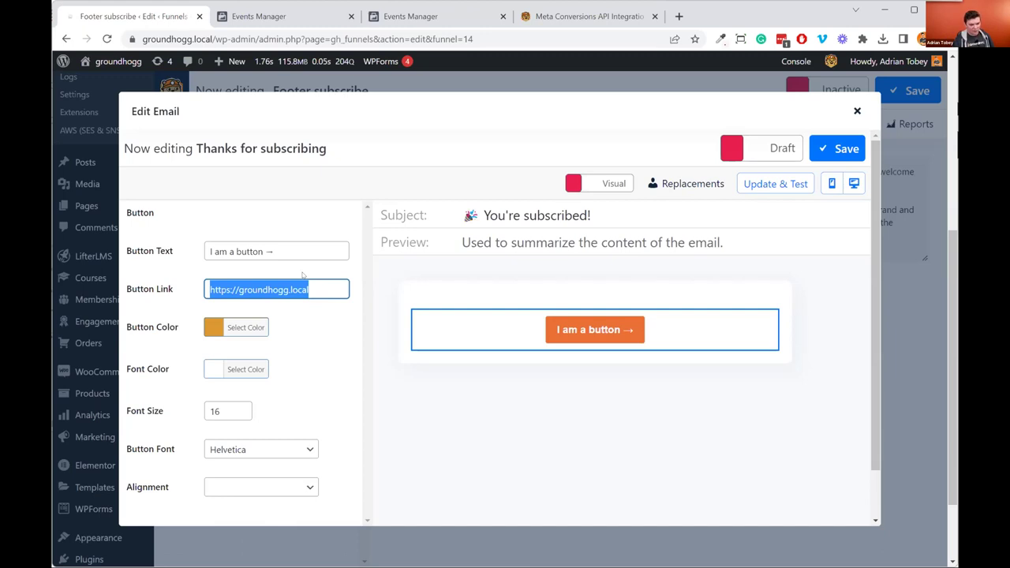
{"action": "key", "text": "BackSpace"}
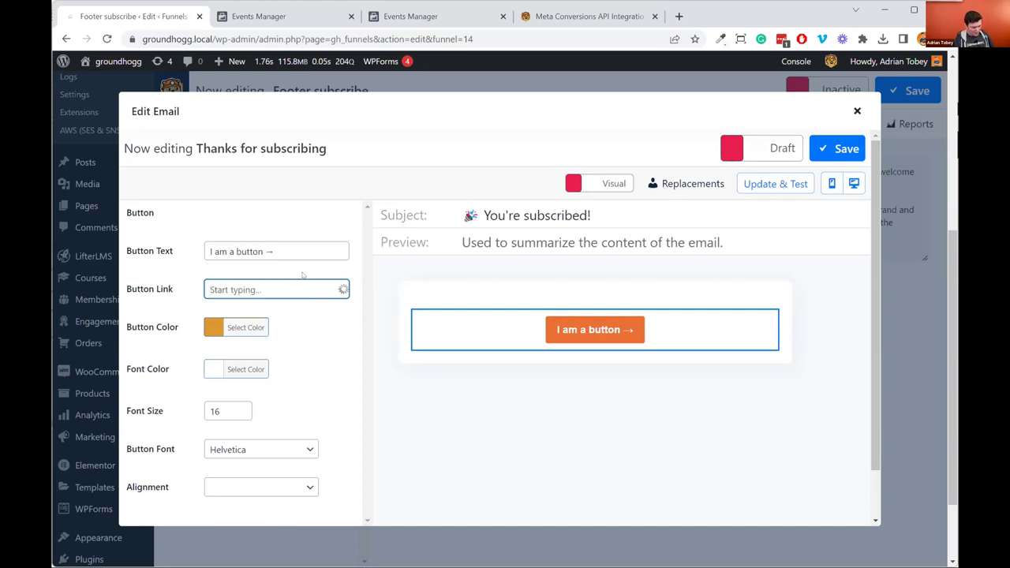
{"action": "type", "text": "{"}
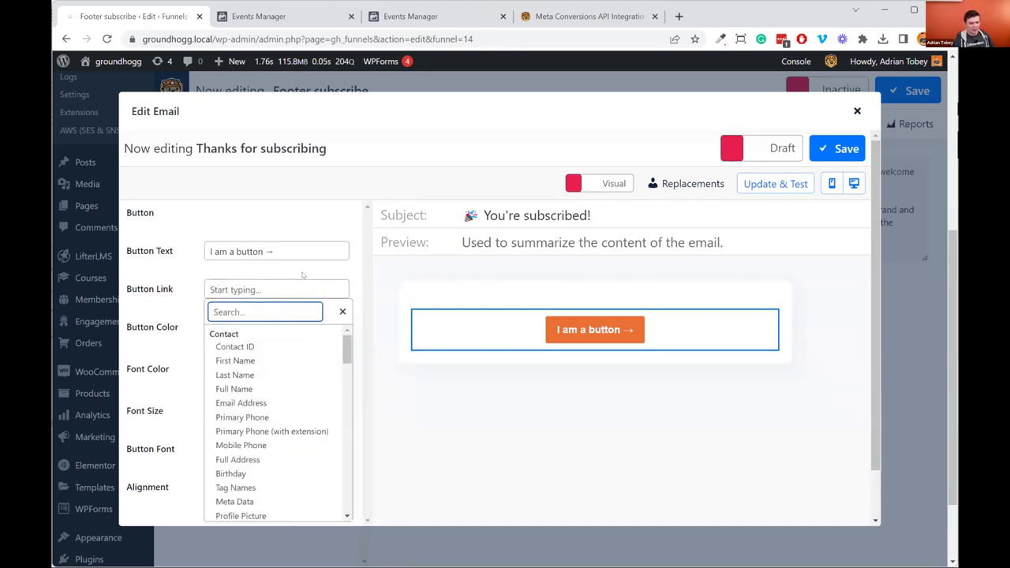
{"action": "scroll", "coordinate": [324, 359], "scroll_direction": "down", "scroll_amount": 8}
{"action": "scroll", "coordinate": [330, 363], "scroll_direction": "up", "scroll_amount": 4}
{"action": "scroll", "coordinate": [329, 360], "scroll_direction": "up", "scroll_amount": 5}
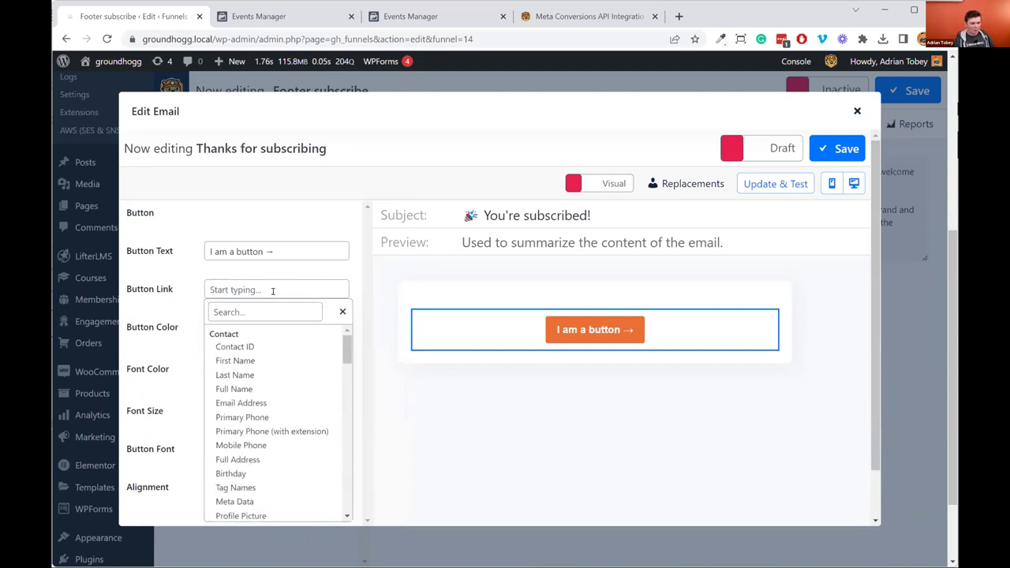
Step: Search the replacement codes for "confi" and insert Raw Confirmation Link as the button's link
{"action": "left_click", "coordinate": [268, 305]}
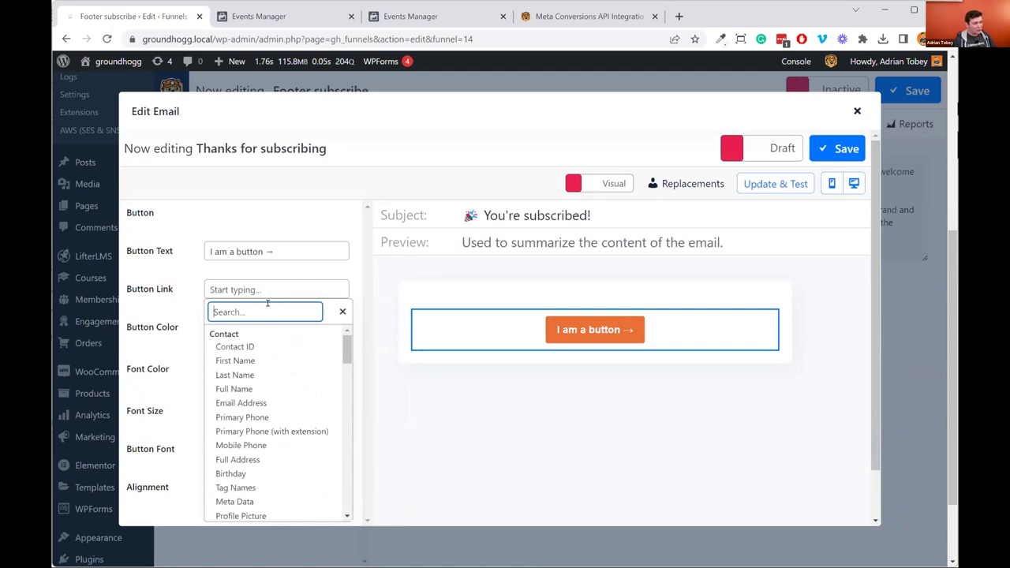
{"action": "type", "text": "co"}
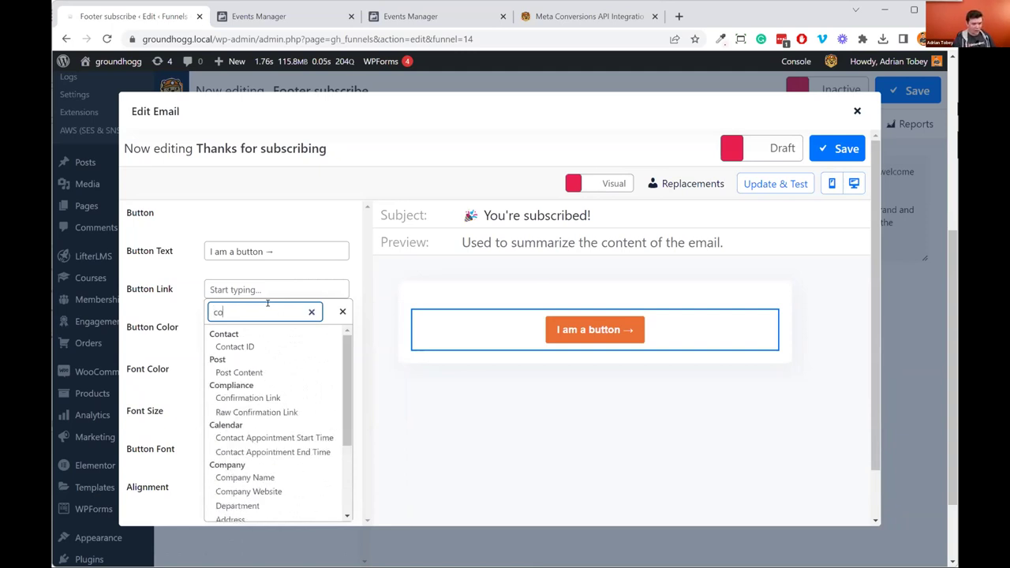
{"action": "type", "text": "nfied"}
{"action": "key", "text": "BackSpace"}
{"action": "key", "text": "BackSpace"}
{"action": "key", "text": "Down"}
{"action": "key", "text": "Down"}
{"action": "key", "text": "Up"}
{"action": "key", "text": "Down"}
{"action": "key", "text": "Up"}
{"action": "key", "text": "Down"}
{"action": "key", "text": "Up"}
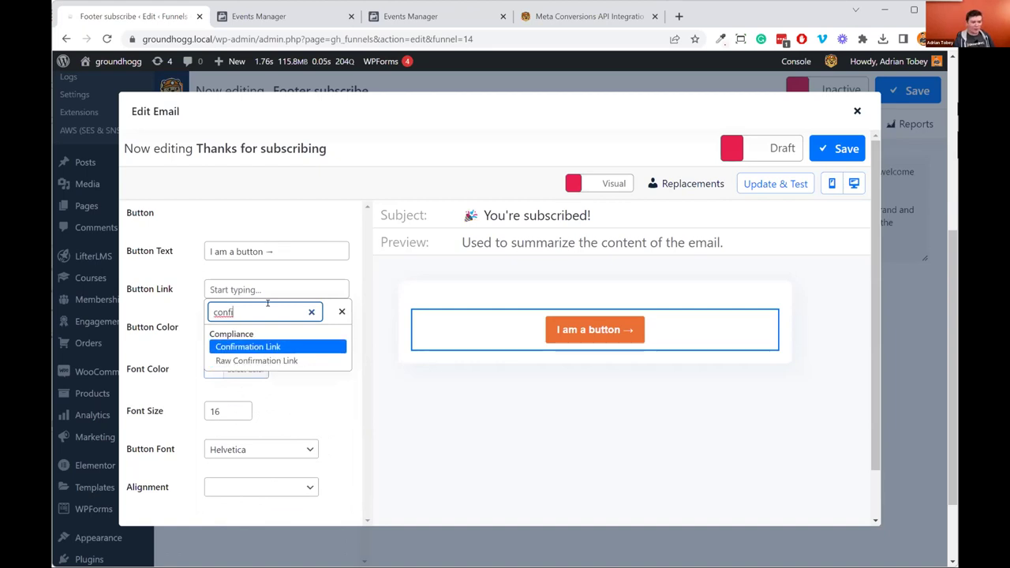
{"action": "key", "text": "Down"}
{"action": "key", "text": "Return"}
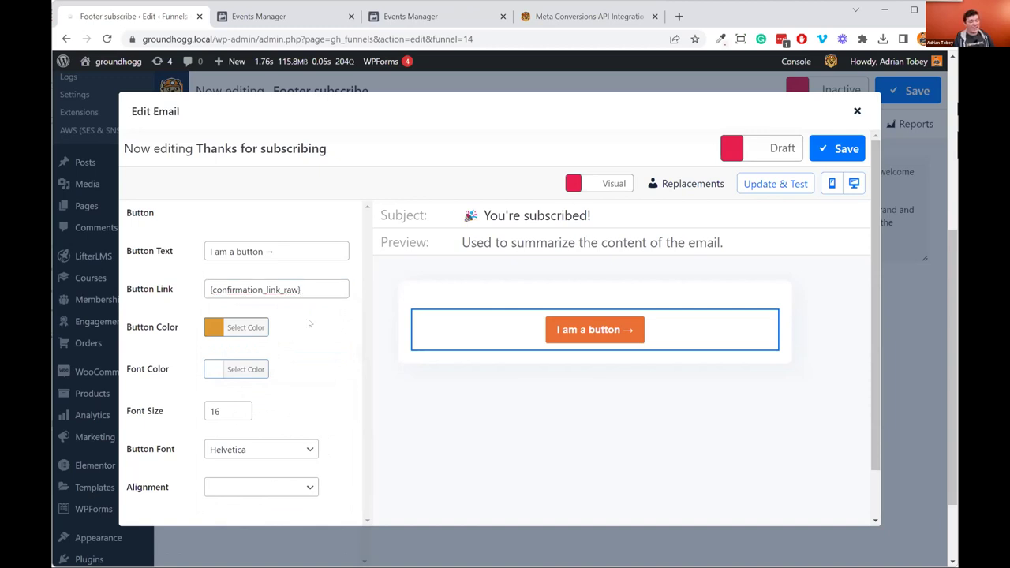
Step: Save the "Thanks for subscribing" email and close the email editor
{"action": "left_click_drag", "start_coordinate": [298, 290], "coordinate": [211, 286]}
{"action": "left_click", "coordinate": [294, 306]}
{"action": "left_click", "coordinate": [840, 152]}
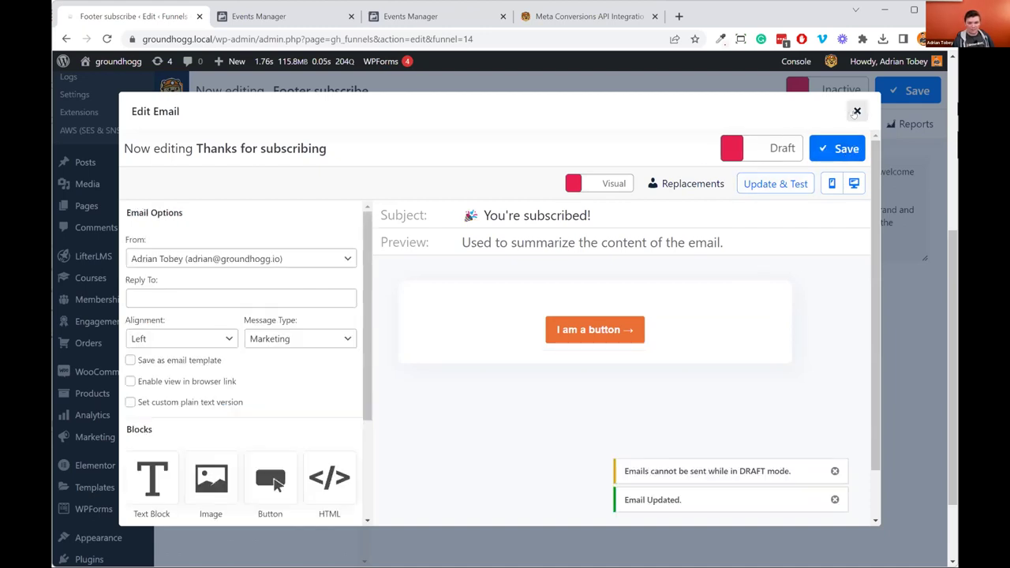
{"action": "left_click", "coordinate": [856, 111]}
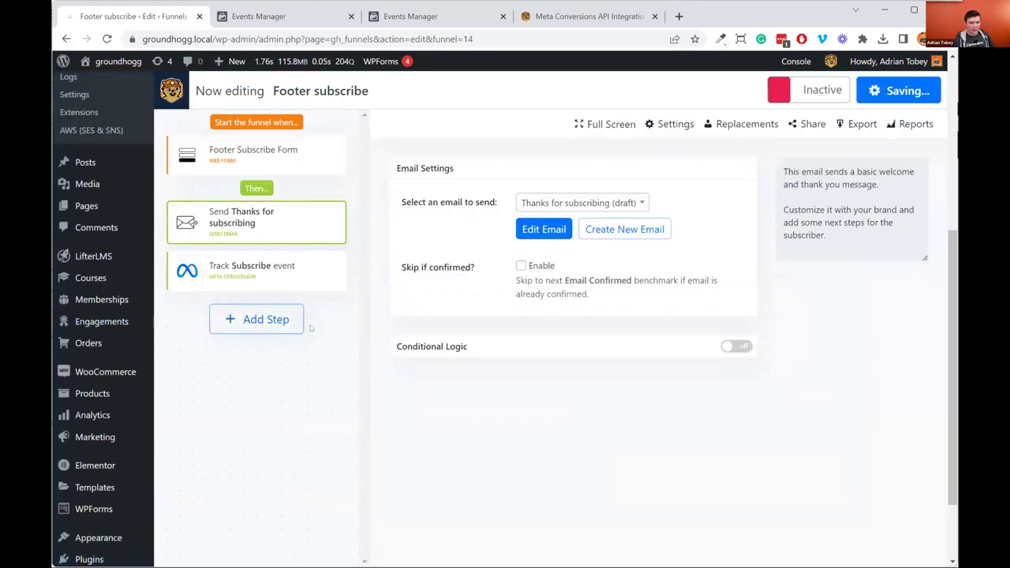
Step: Add an Add Note action after the Track Subscribe event step and open its settings
{"action": "left_click", "coordinate": [257, 323]}
{"action": "left_click_drag", "start_coordinate": [668, 216], "coordinate": [298, 294]}
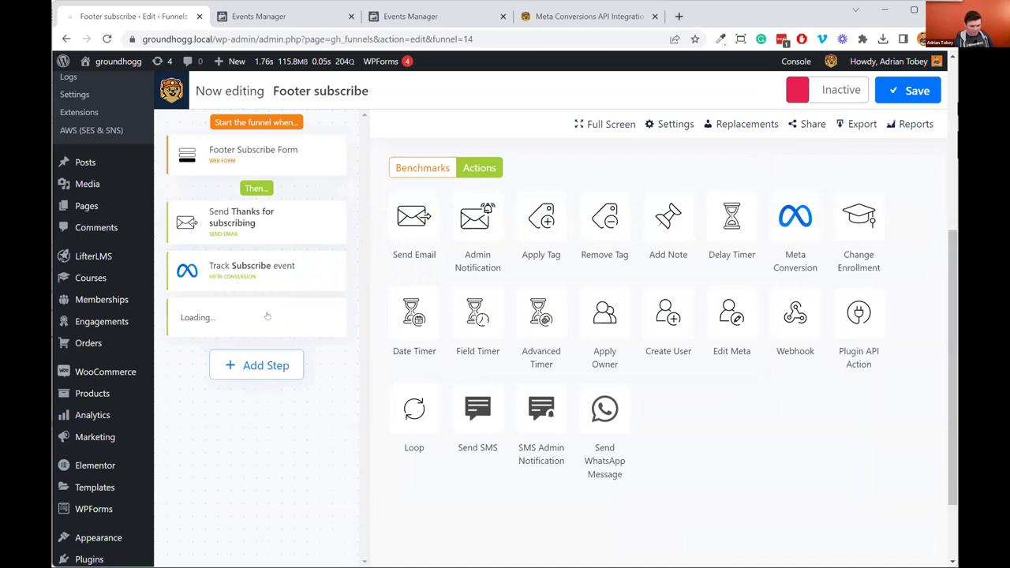
{"action": "left_click", "coordinate": [229, 314]}
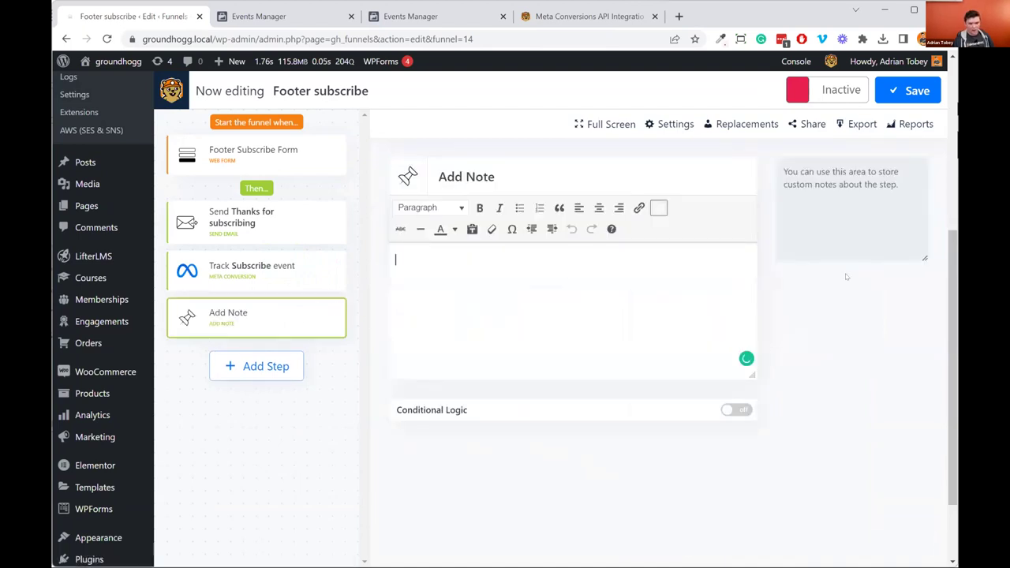
Step: Write the note text "Reply to {first} tomorrow", inserting the first name as a replacement code
{"action": "type", "text": "Reply to "}
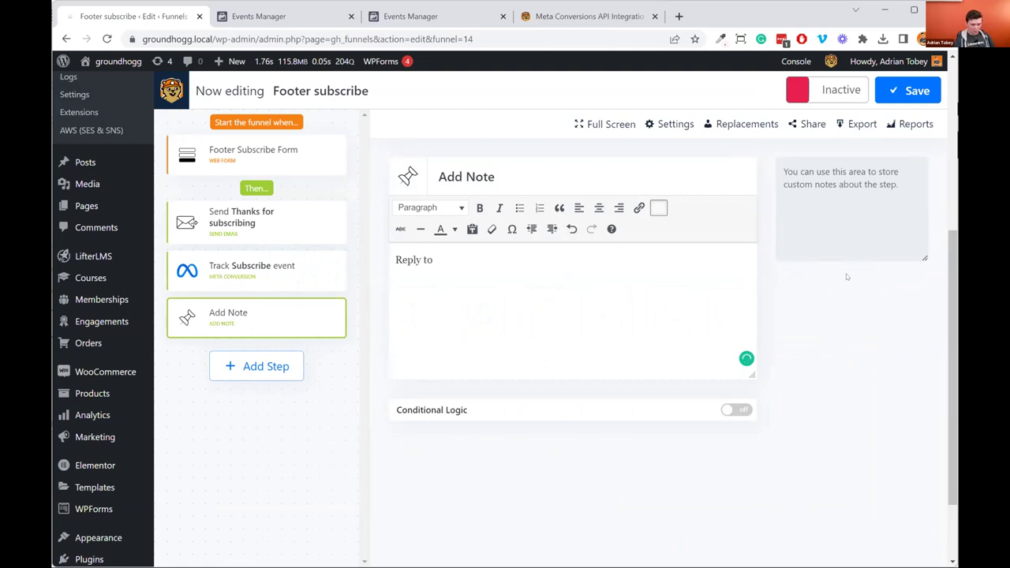
{"action": "type", "text": "{"}
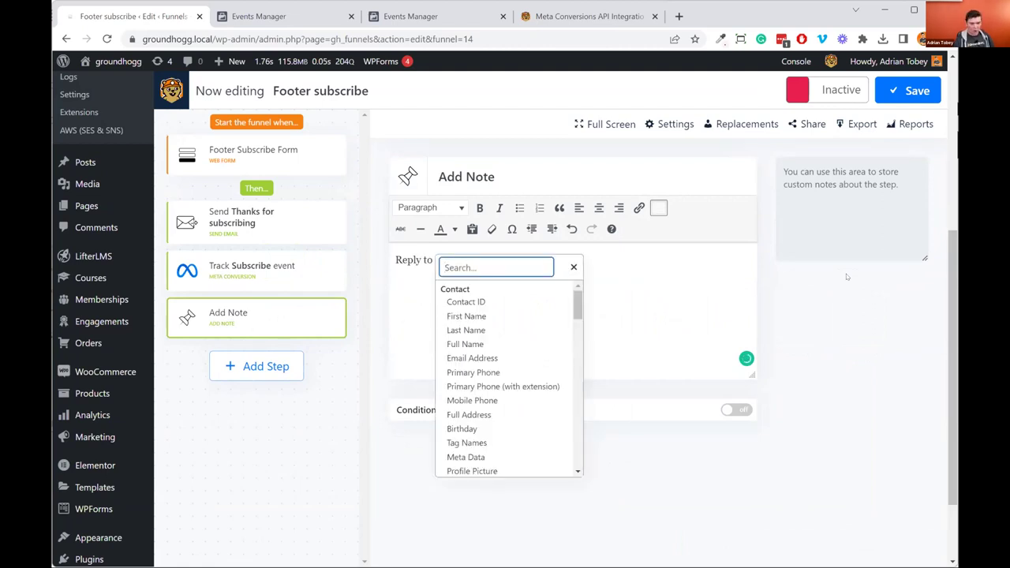
{"action": "type", "text": "fi"}
{"action": "key", "text": "Return"}
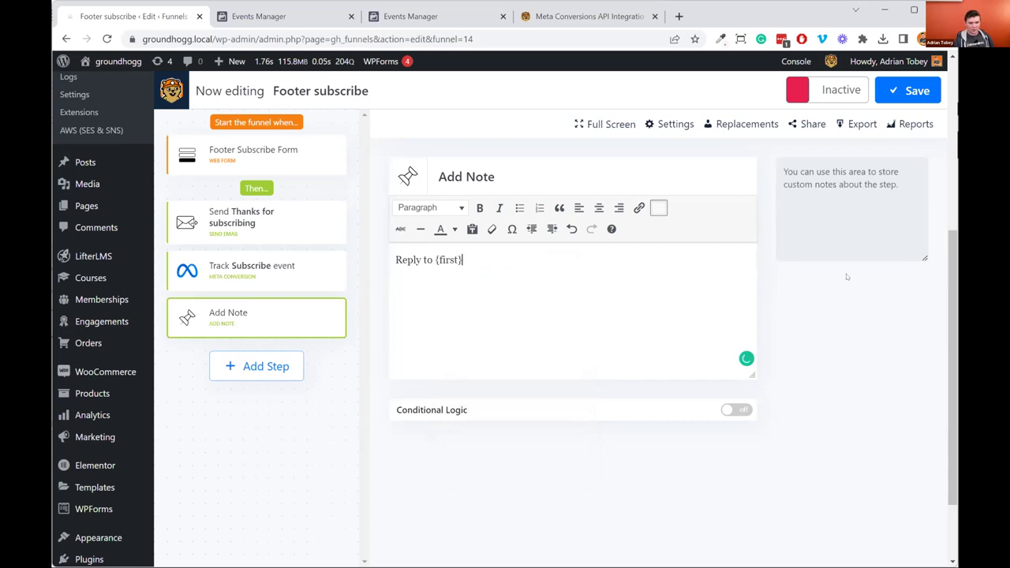
{"action": "type", "text": "tomorrow"}
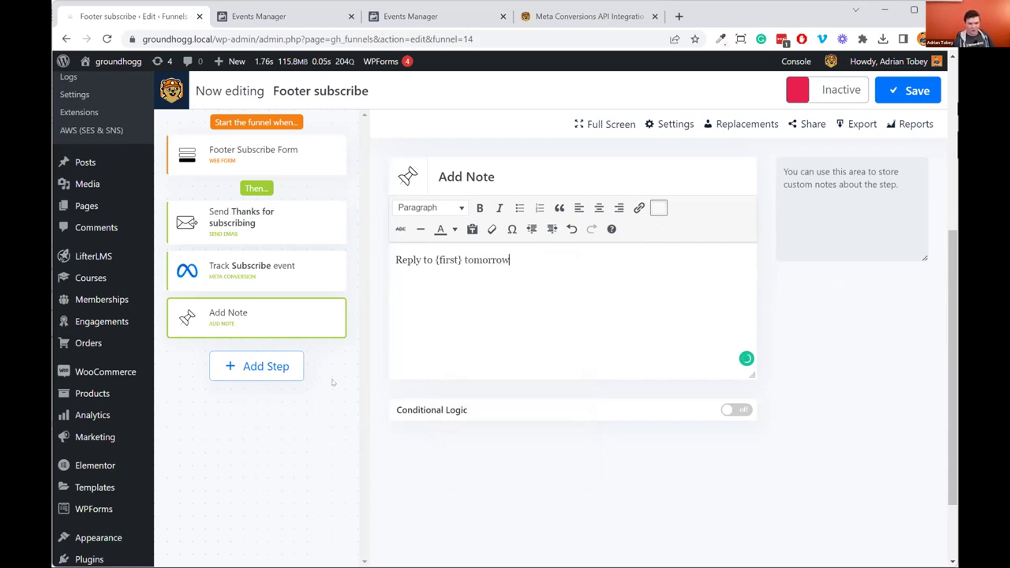
Step: Add a Webhook action after the Add Note step and give its payload three key-value rows
{"action": "left_click", "coordinate": [260, 376]}
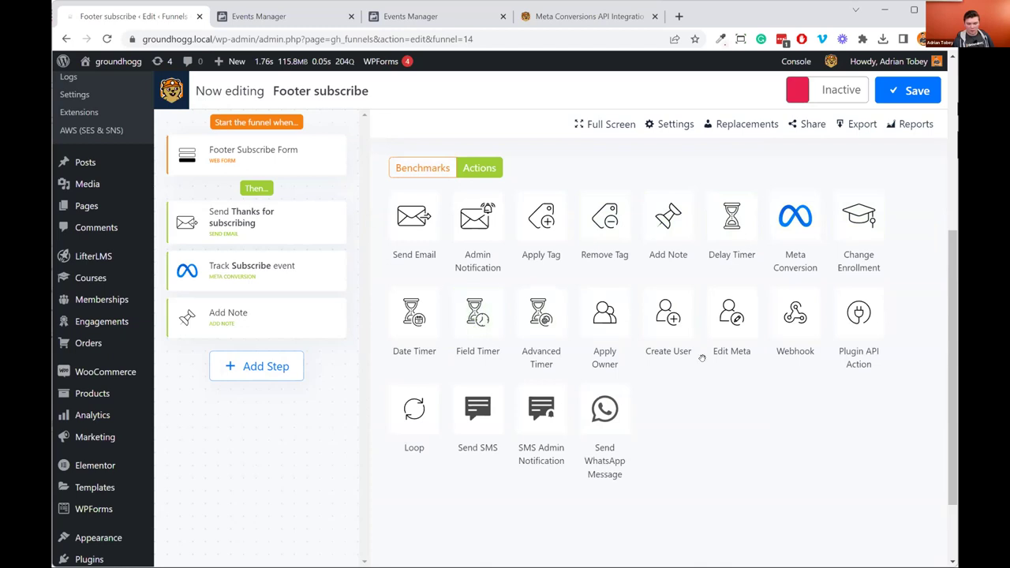
{"action": "left_click_drag", "start_coordinate": [795, 314], "coordinate": [269, 365]}
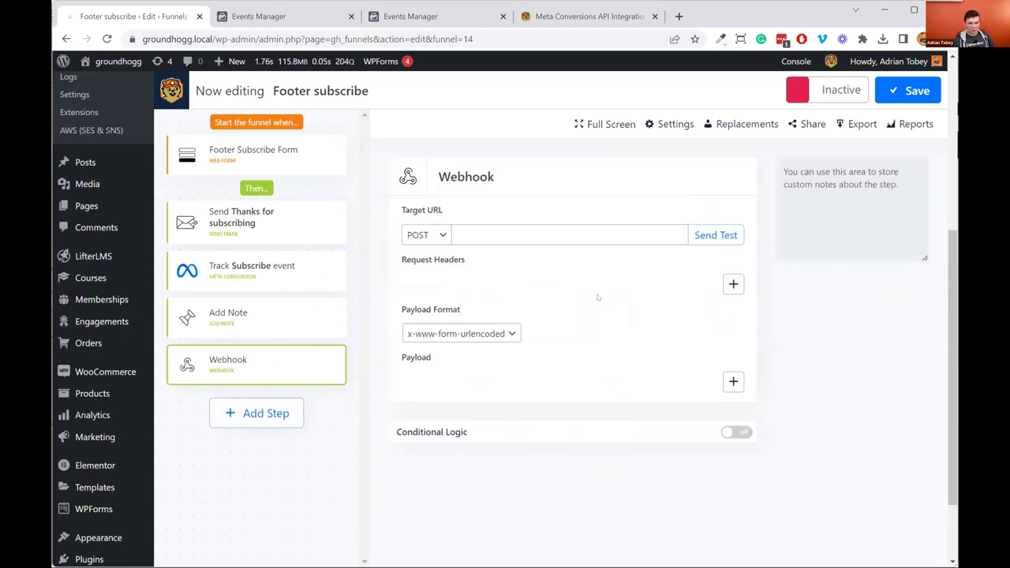
{"action": "left_click", "coordinate": [728, 383]}
{"action": "left_click", "coordinate": [733, 404]}
{"action": "left_click", "coordinate": [733, 426]}
Step: Fill the first payload row with the key "first" and the replacement code {first} as its value
{"action": "left_click", "coordinate": [561, 383]}
{"action": "left_click", "coordinate": [517, 382]}
{"action": "type", "text": "first"}
{"action": "key", "text": "Tab"}
{"action": "type", "text": "Z"}
{"action": "key", "text": "braceleft"}
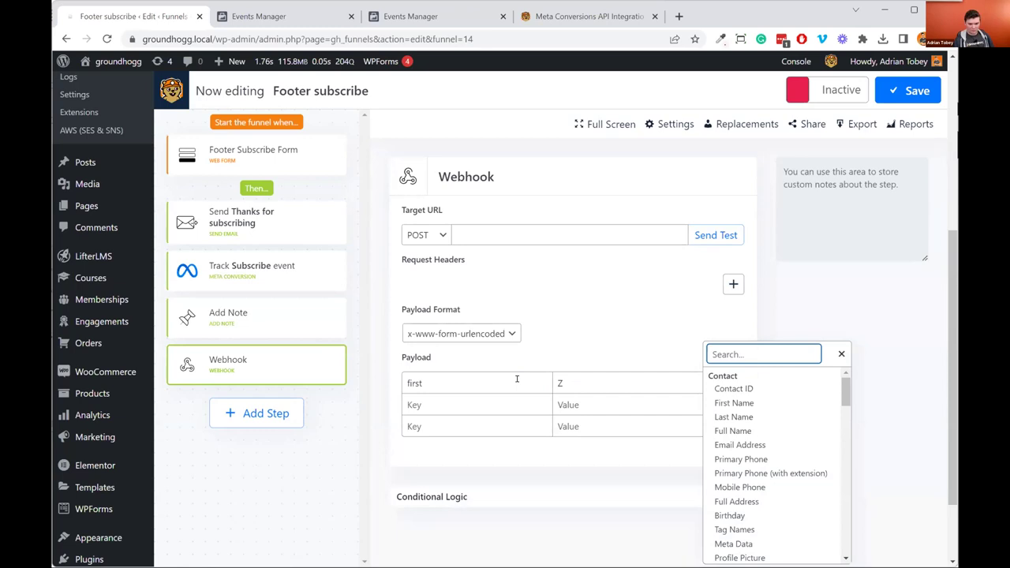
{"action": "type", "text": "first"}
{"action": "key", "text": "Return"}
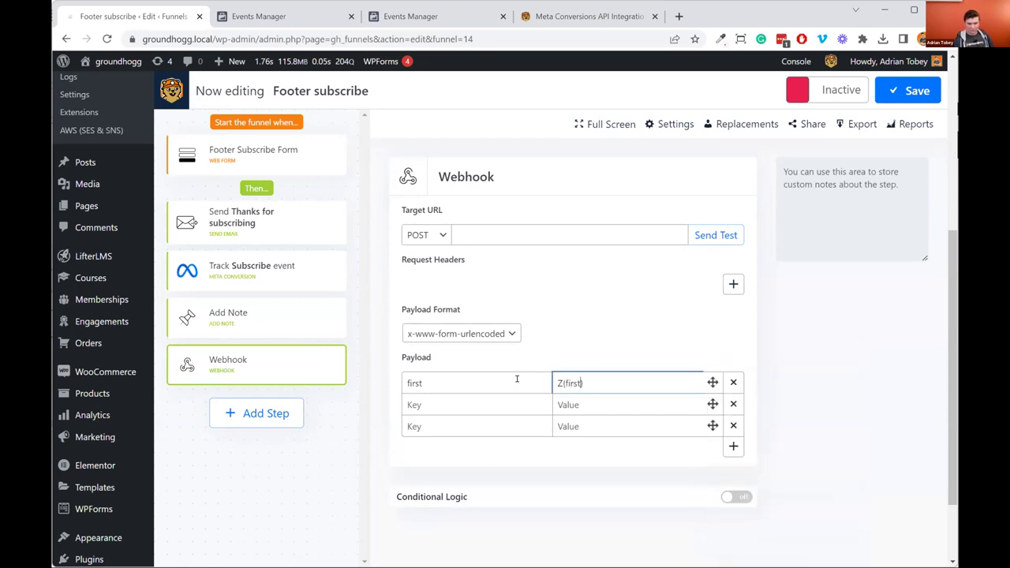
{"action": "key", "text": "BackSpace"}
Step: Fill the second payload row with the key "last" and the replacement code {last} as its value
{"action": "key", "text": "Tab"}
{"action": "key", "text": "Tab"}
{"action": "type", "text": "last"}
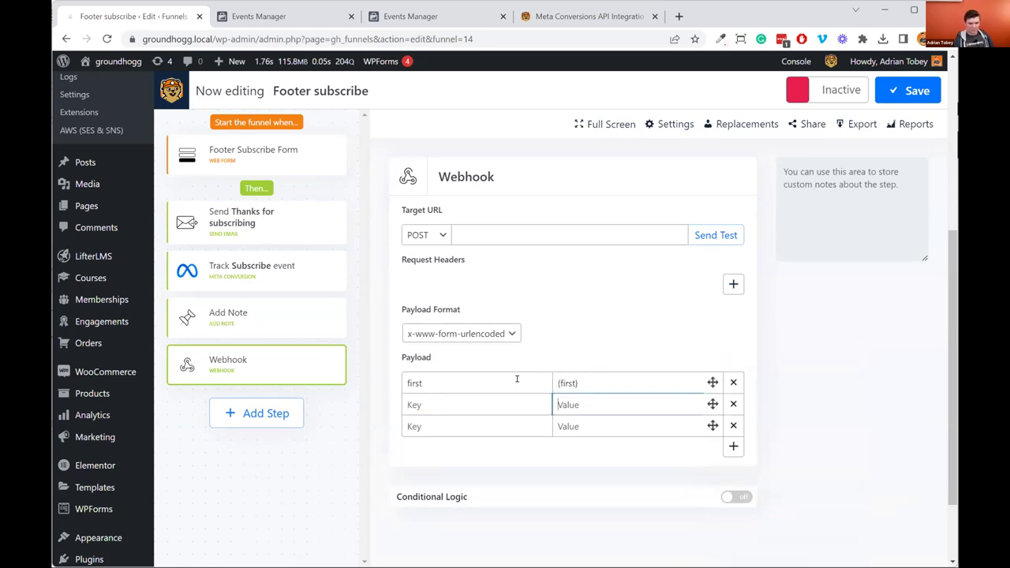
{"action": "key", "text": "Tab"}
{"action": "key", "text": "braceleft"}
{"action": "type", "text": "last"}
{"action": "key", "text": "Return"}
Step: Fill the third payload row with the key "email" and the replacement code {email} as its value
{"action": "key", "text": "Tab"}
{"action": "key", "text": "Tab"}
{"action": "type", "text": "email"}
{"action": "key", "text": "Tab"}
{"action": "key", "text": "braceleft"}
{"action": "type", "text": "email"}
{"action": "key", "text": "Return"}
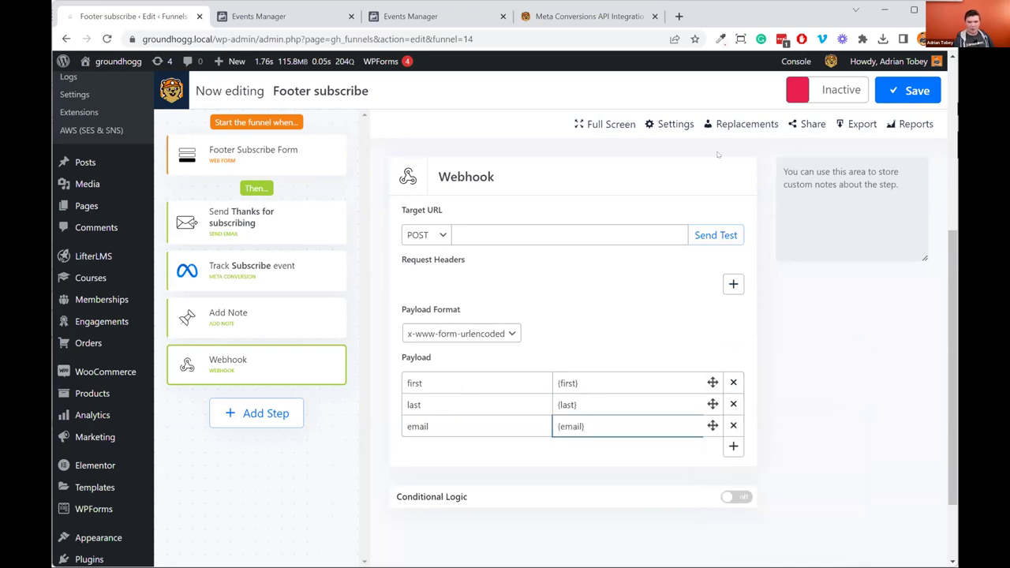
Step: Look through the funnel's Replacements reference for the available codes and their descriptions, then close it
{"action": "left_click", "coordinate": [747, 124]}
{"action": "scroll", "coordinate": [346, 234], "scroll_direction": "down", "scroll_amount": 8}
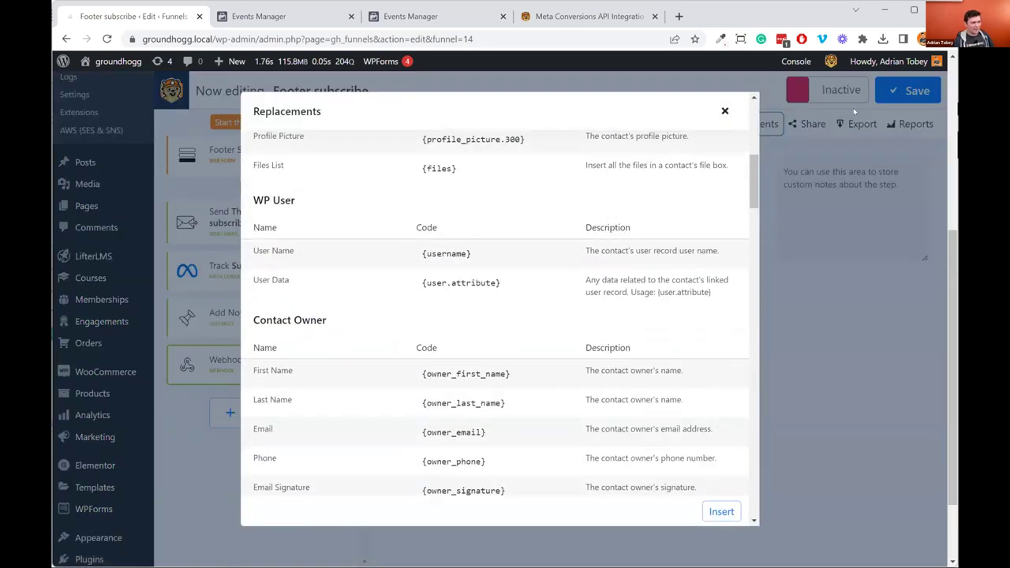
{"action": "left_click", "coordinate": [725, 111]}
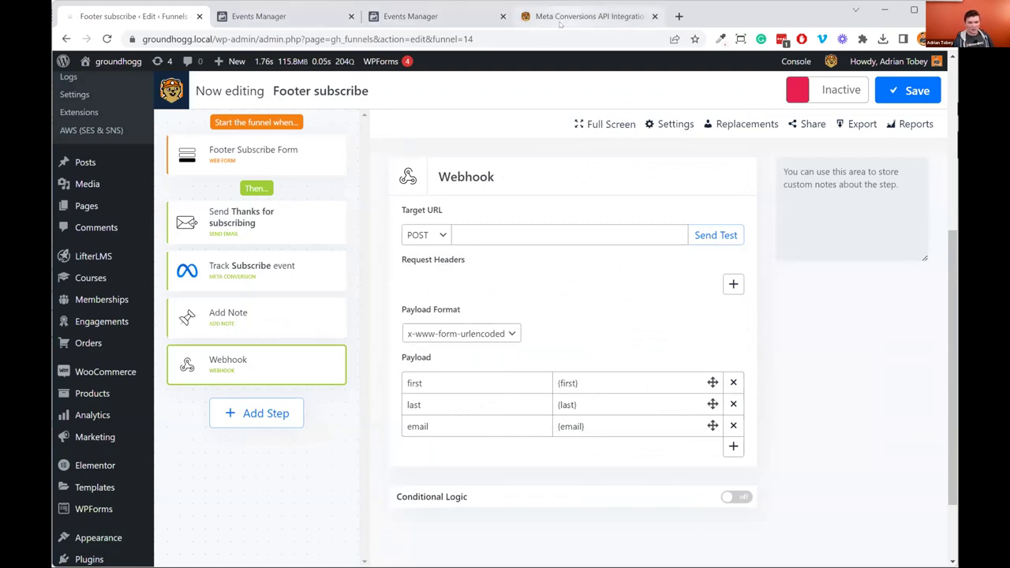
Step: Open the Footer Subscribe Form step to view its form settings
{"action": "left_click_drag", "start_coordinate": [614, 445], "coordinate": [584, 485]}
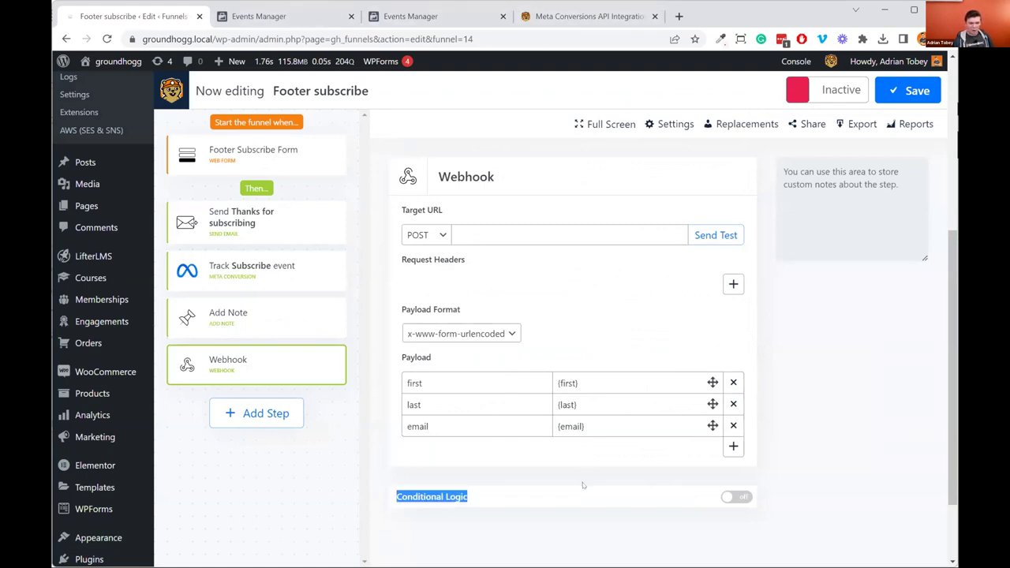
{"action": "left_click", "coordinate": [312, 384]}
{"action": "left_click", "coordinate": [280, 411]}
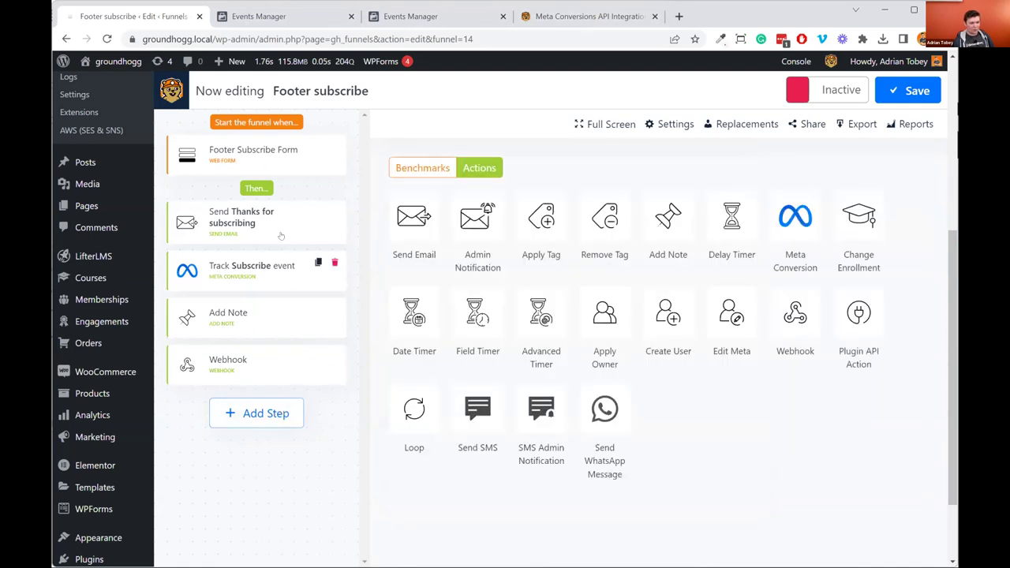
{"action": "left_click", "coordinate": [300, 154]}
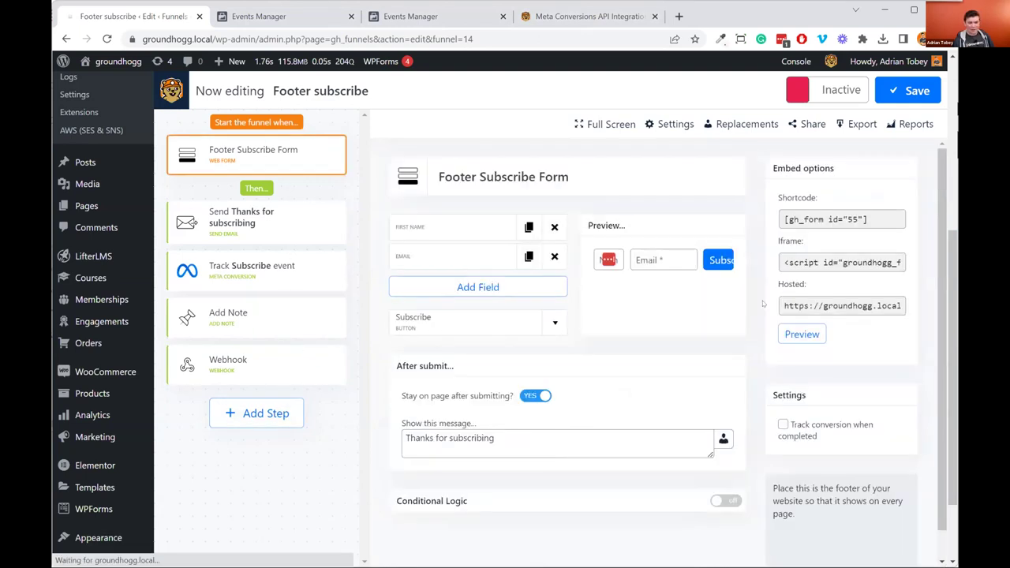
Step: Set the First Name field's default value to the {first} replacement code in the form's advanced field settings
{"action": "left_click", "coordinate": [443, 234]}
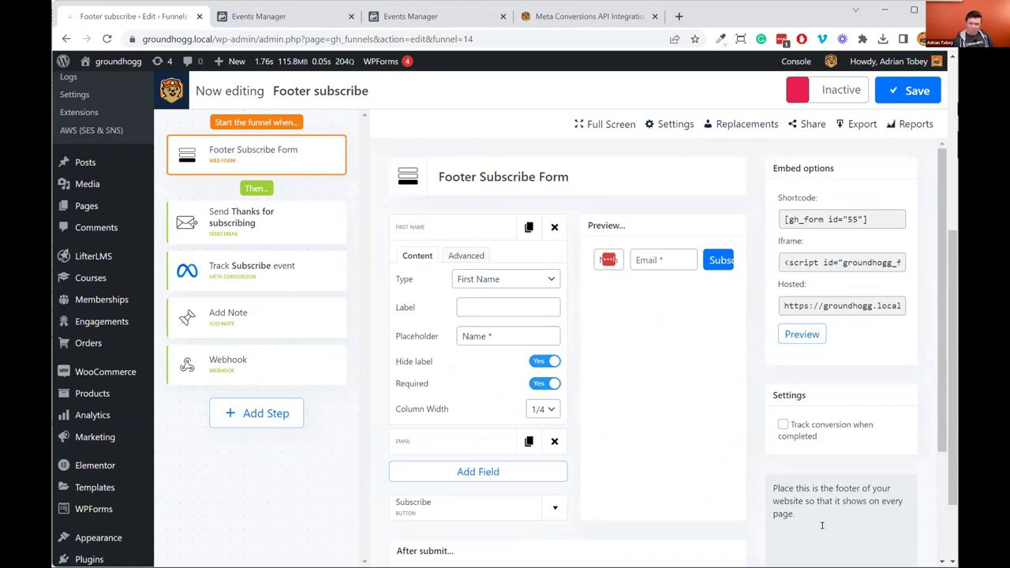
{"action": "scroll", "coordinate": [654, 378], "scroll_direction": "down", "scroll_amount": 2}
{"action": "scroll", "coordinate": [654, 378], "scroll_direction": "up", "scroll_amount": 2}
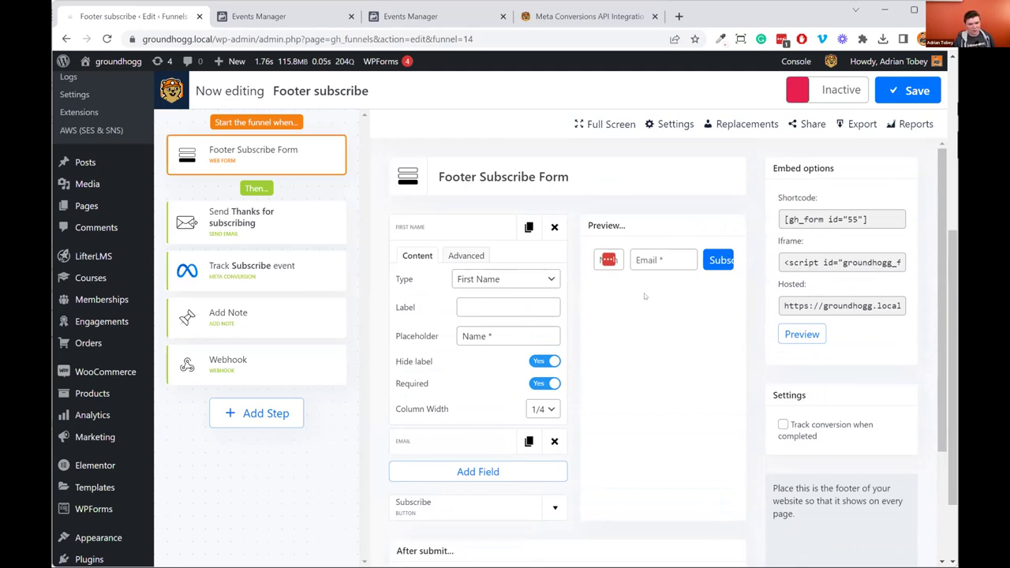
{"action": "scroll", "coordinate": [647, 323], "scroll_direction": "down", "scroll_amount": 1}
{"action": "scroll", "coordinate": [552, 284], "scroll_direction": "up", "scroll_amount": 1}
{"action": "left_click", "coordinate": [461, 259]}
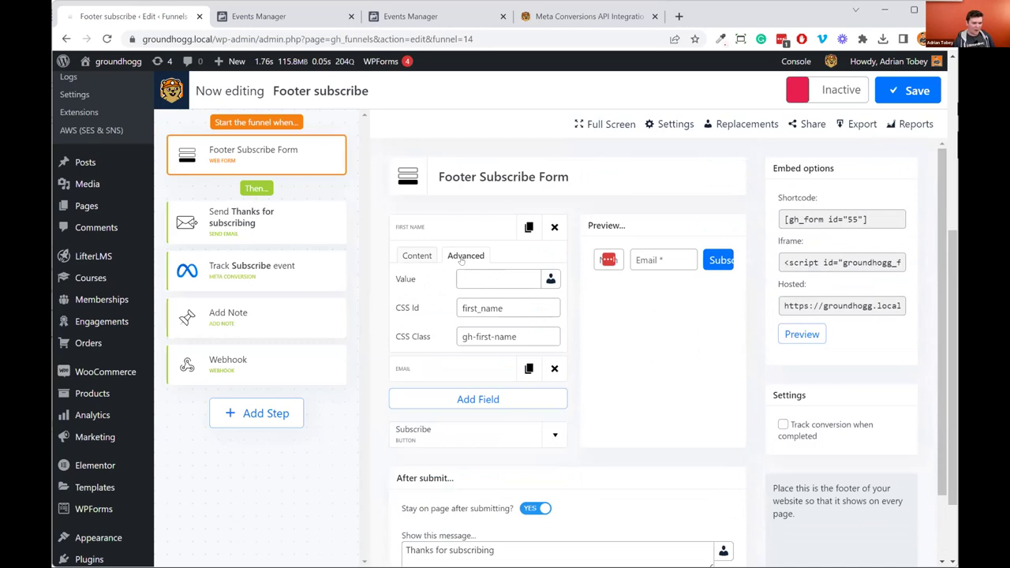
{"action": "left_click", "coordinate": [496, 281]}
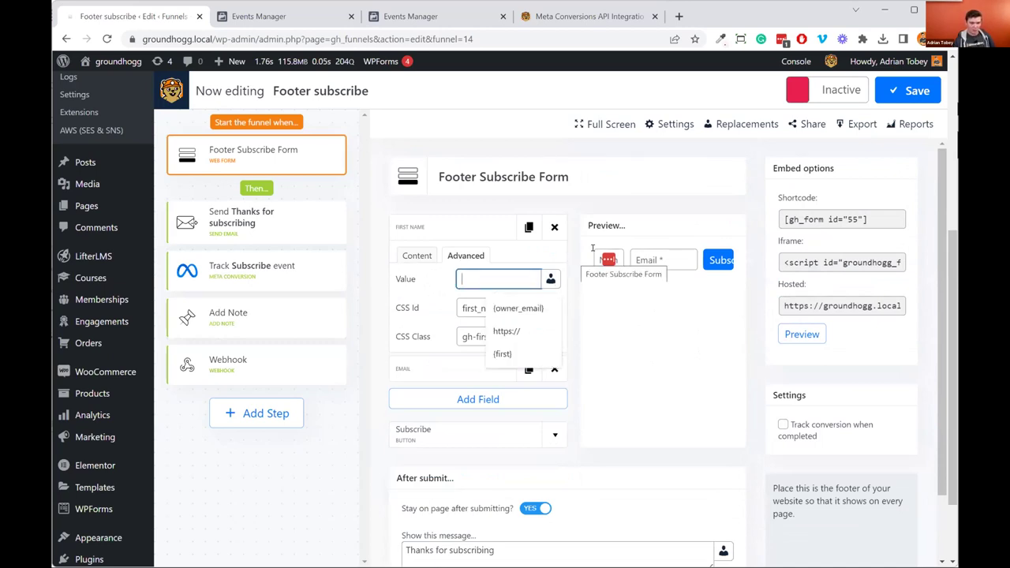
{"action": "type", "text": "fir"}
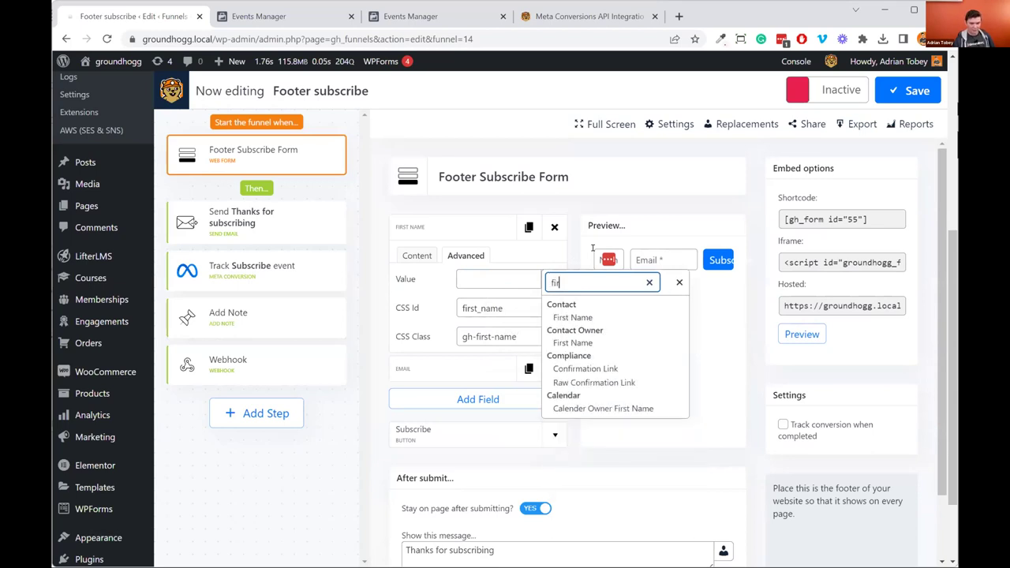
{"action": "key", "text": "Return"}
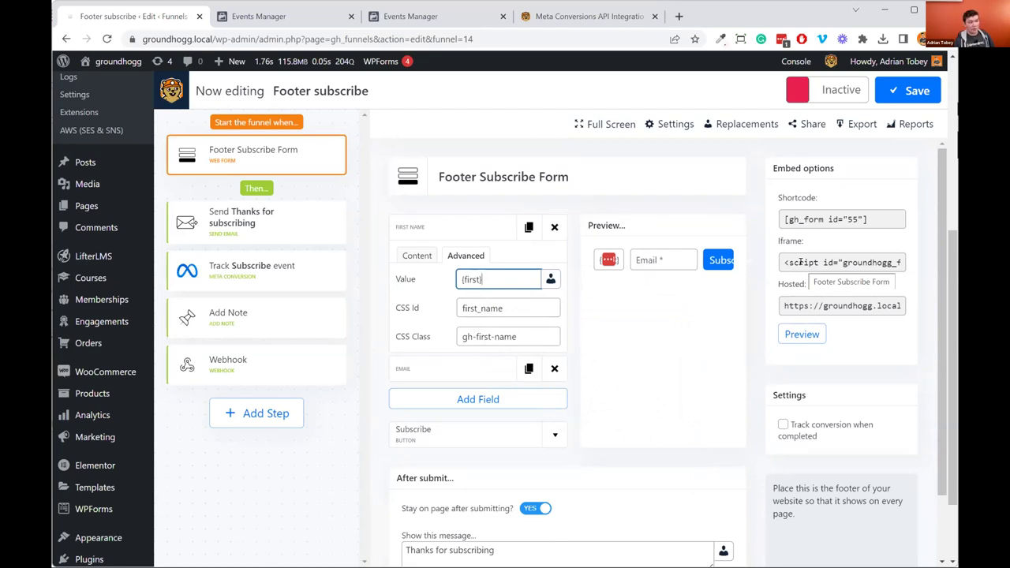
{"action": "left_click", "coordinate": [773, 257]}
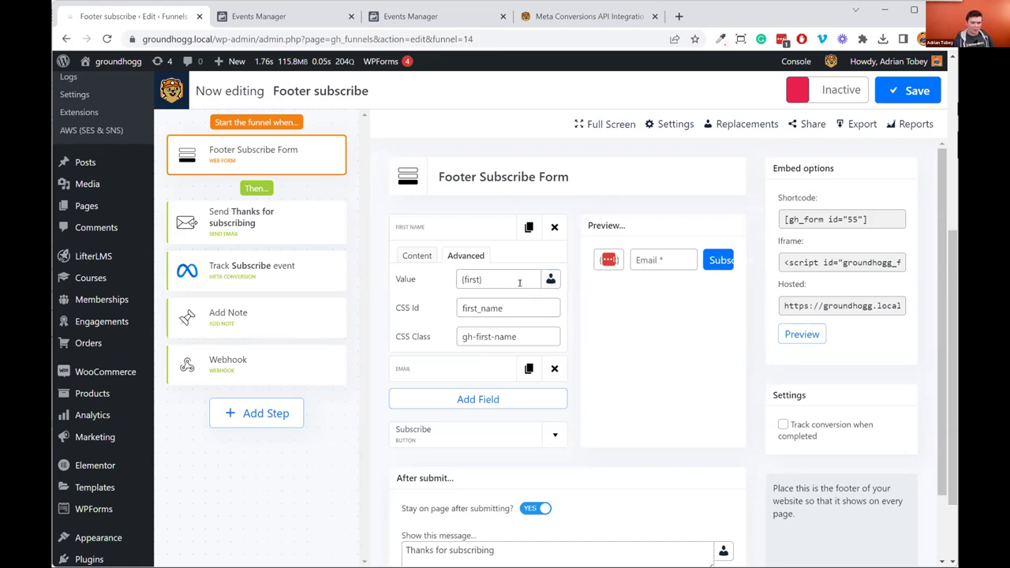
Step: Look through the replacement codes offered for the First Name field's value, then dismiss the list
{"action": "left_click", "coordinate": [550, 279]}
{"action": "scroll", "coordinate": [636, 450], "scroll_direction": "down", "scroll_amount": 1}
{"action": "scroll", "coordinate": [640, 458], "scroll_direction": "down", "scroll_amount": 5}
{"action": "scroll", "coordinate": [638, 444], "scroll_direction": "up", "scroll_amount": 10}
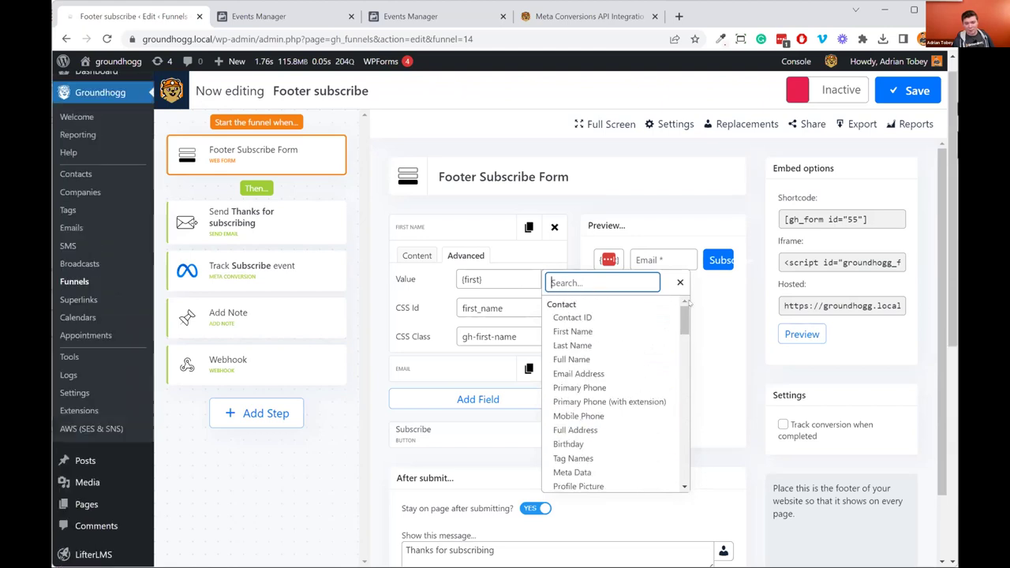
{"action": "left_click", "coordinate": [510, 278]}
{"action": "left_click", "coordinate": [510, 278]}
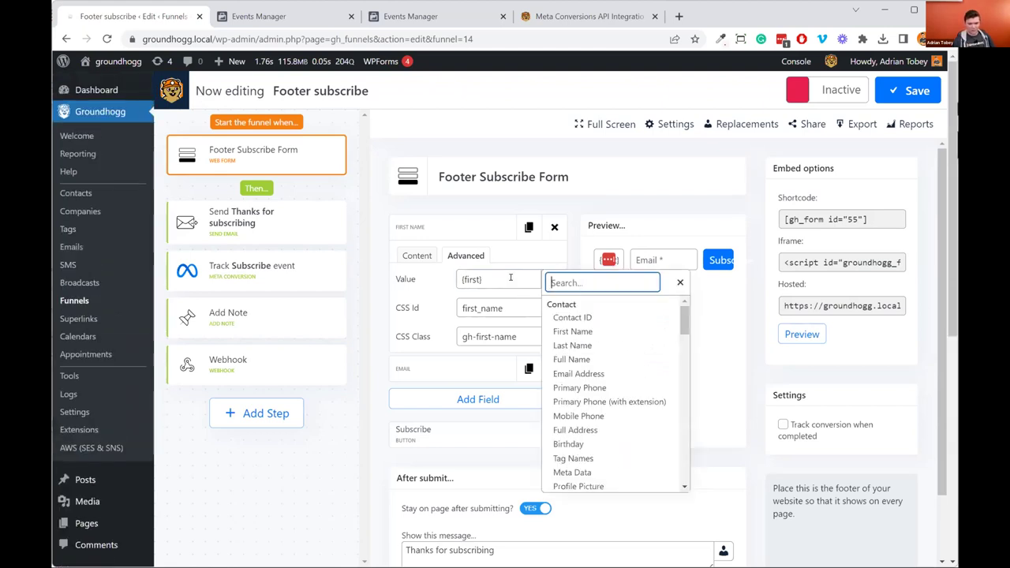
{"action": "scroll", "coordinate": [639, 473], "scroll_direction": "down", "scroll_amount": 5}
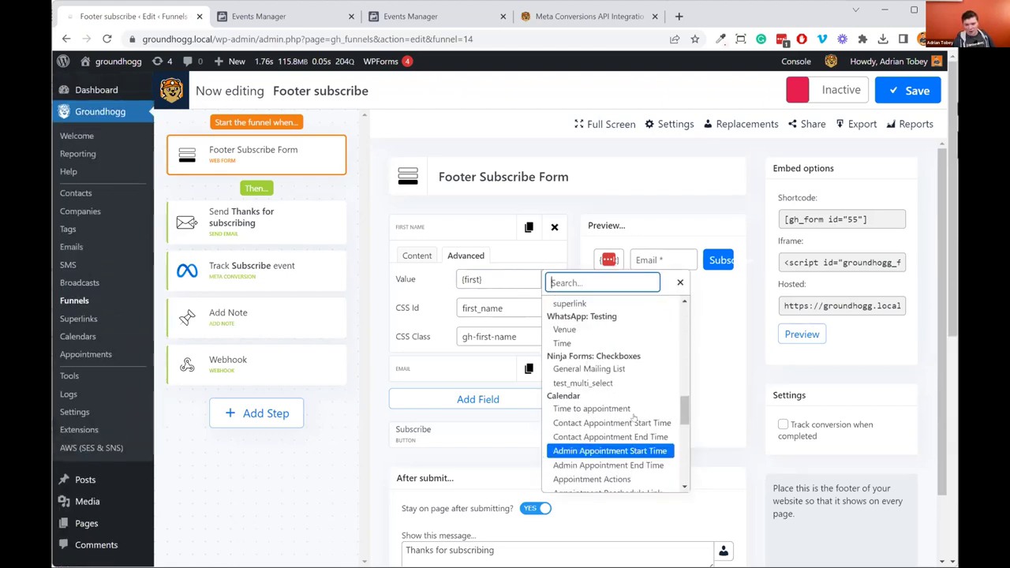
{"action": "scroll", "coordinate": [640, 466], "scroll_direction": "up", "scroll_amount": 5}
{"action": "key", "text": "Escape"}
Step: Extend the after-submit message to "Thanks for subscribing {first}." and save the funnel
{"action": "scroll", "coordinate": [642, 446], "scroll_direction": "down", "scroll_amount": 1}
{"action": "left_click", "coordinate": [637, 480]}
{"action": "left_click_drag", "start_coordinate": [579, 474], "coordinate": [395, 464]}
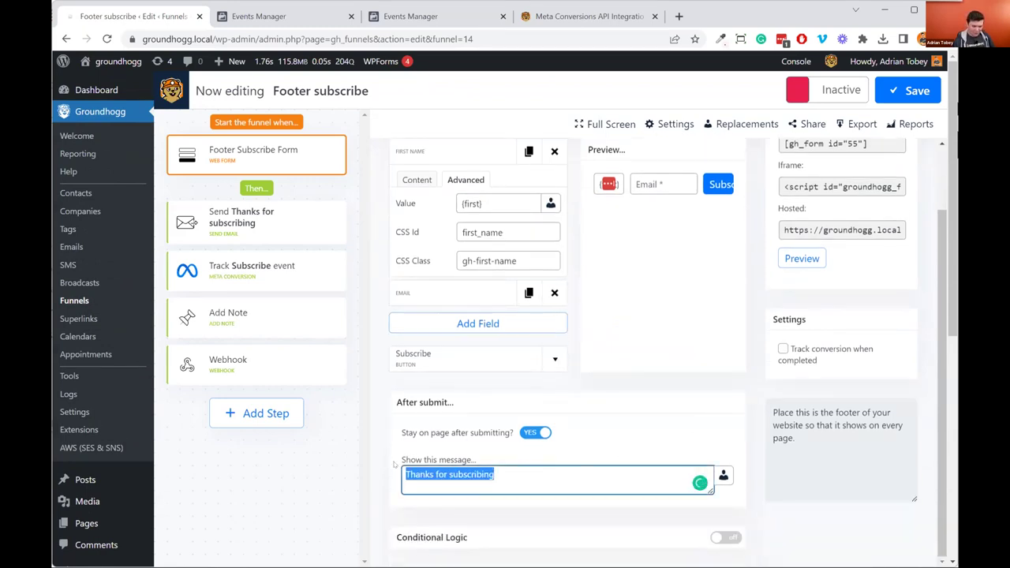
{"action": "key", "text": "End"}
{"action": "type", "text": "{fi"}
{"action": "key", "text": "Return"}
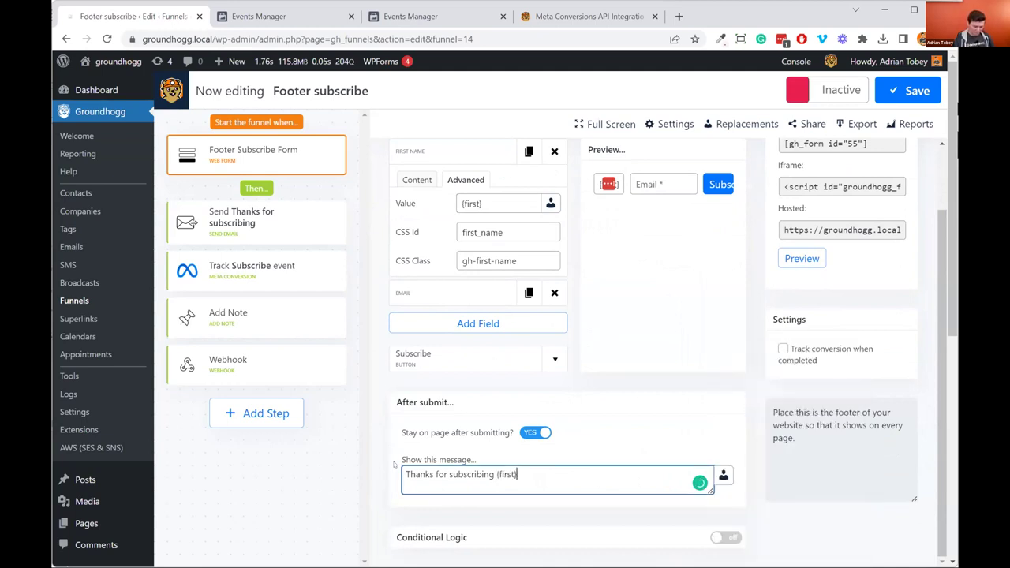
{"action": "type", "text": "."}
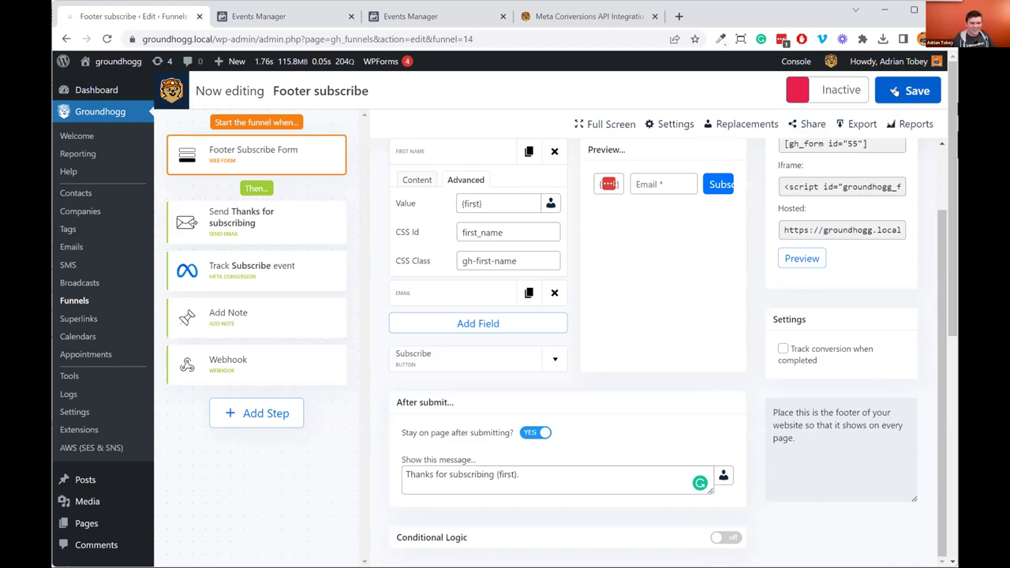
{"action": "left_click", "coordinate": [929, 89]}
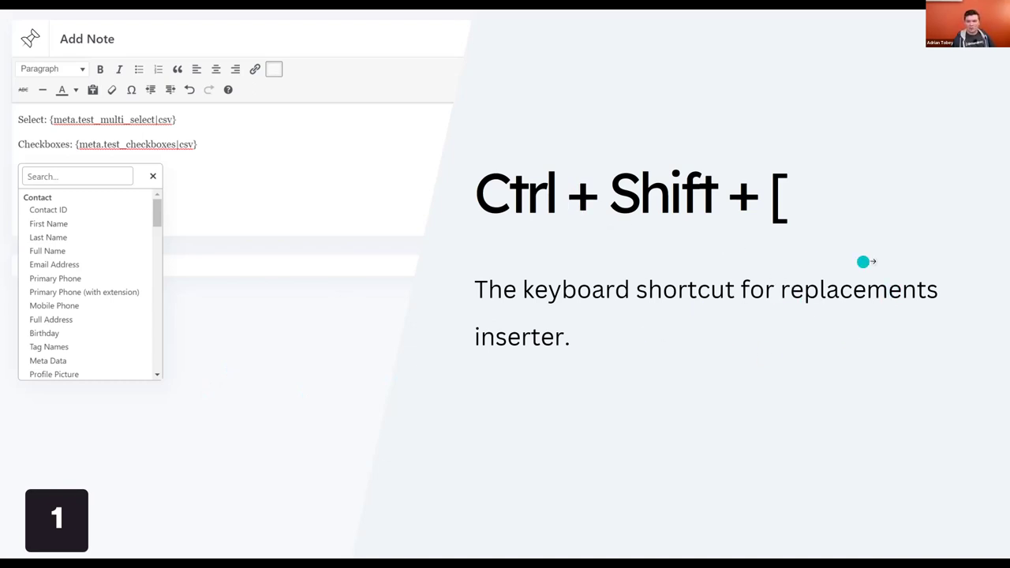
{"action": "key", "text": "Right"}
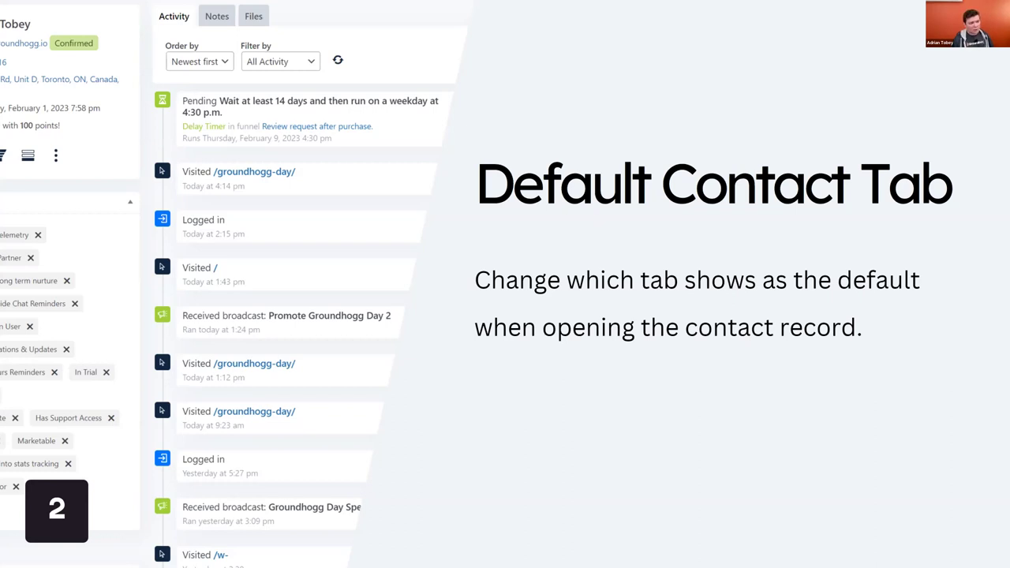
Step: Choose Notes as the Default Contact Tab in Groundhogg's miscellaneous interface settings
{"action": "mouse_move", "coordinate": [512, 555]}
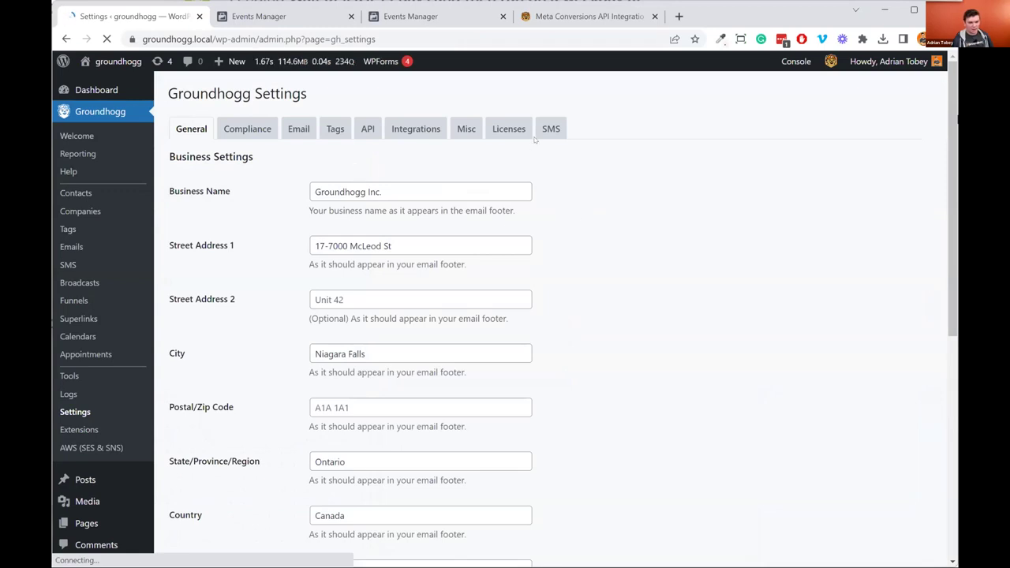
{"action": "left_click", "coordinate": [467, 129]}
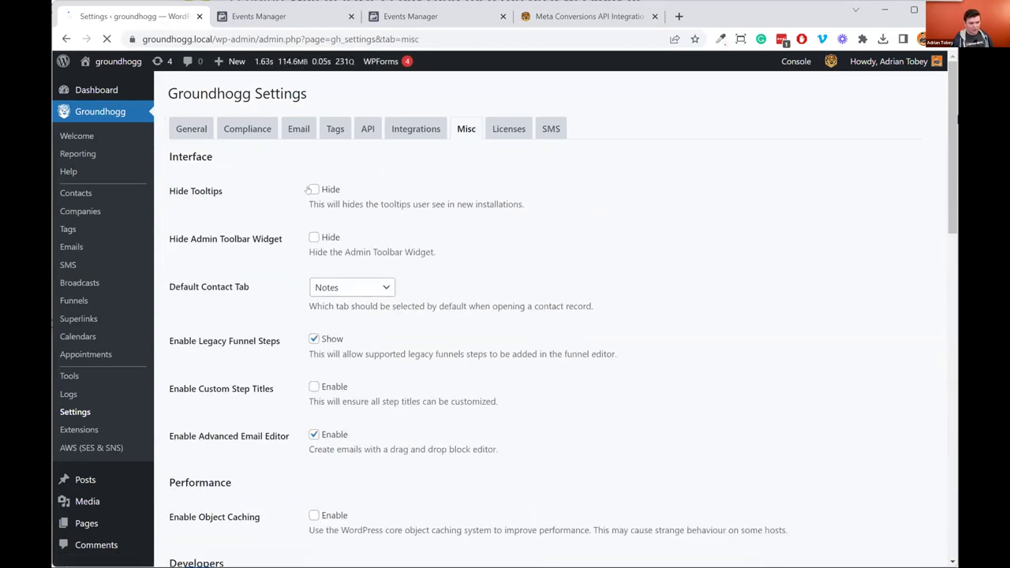
{"action": "left_click_drag", "start_coordinate": [168, 160], "coordinate": [262, 146]}
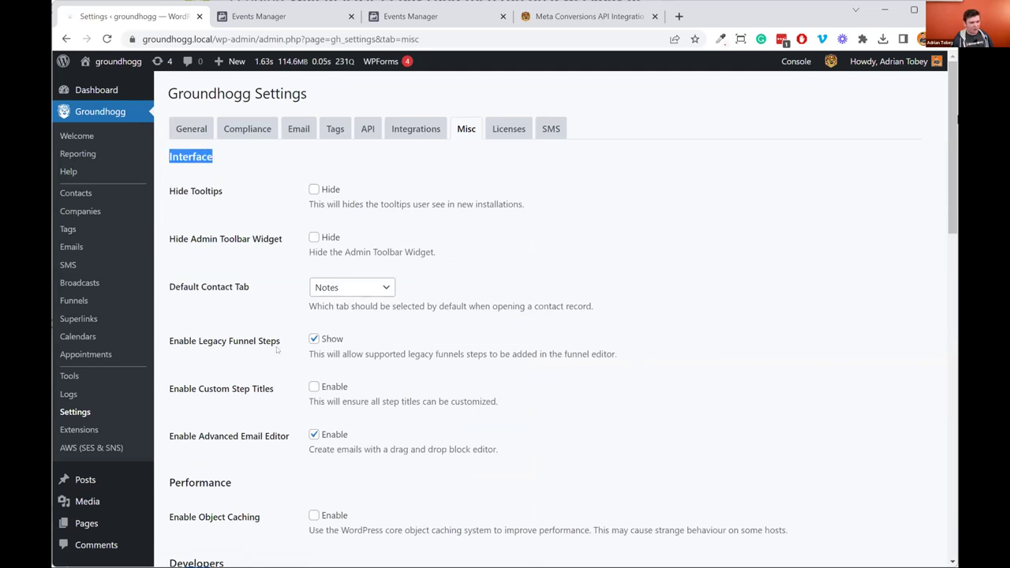
{"action": "left_click_drag", "start_coordinate": [277, 284], "coordinate": [169, 156]}
{"action": "left_click", "coordinate": [197, 298]}
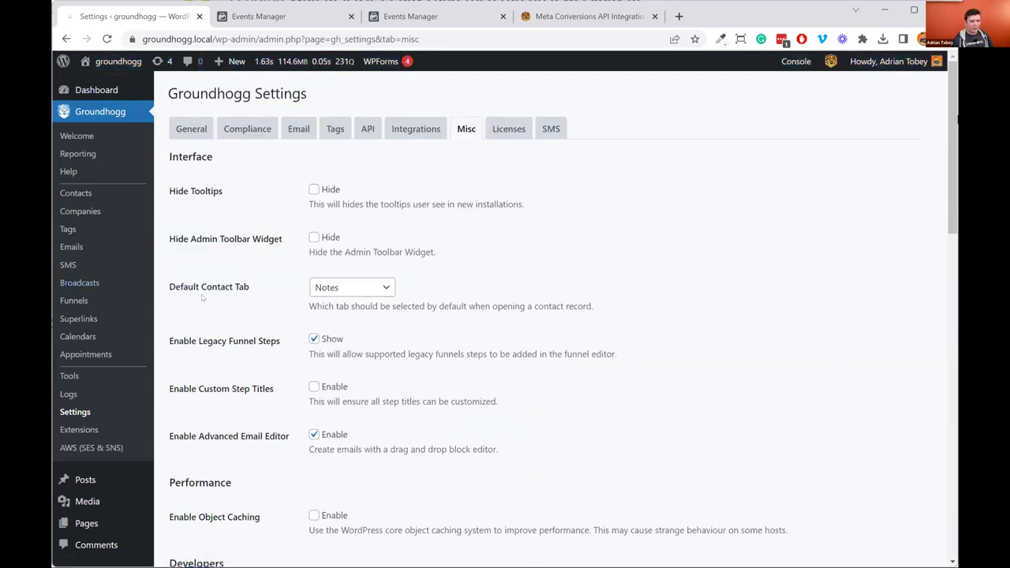
{"action": "left_click", "coordinate": [351, 288]}
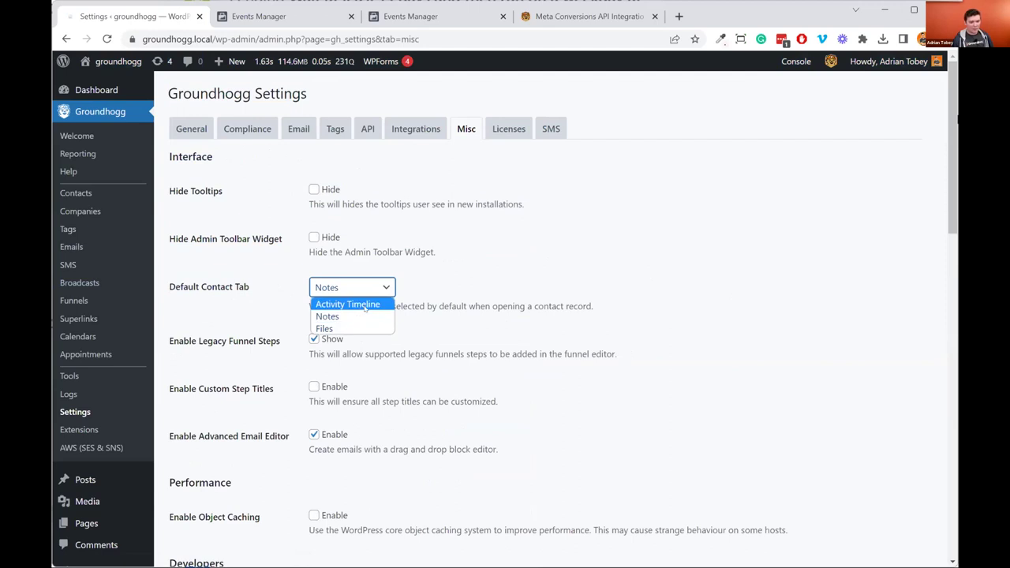
{"action": "left_click", "coordinate": [347, 316]}
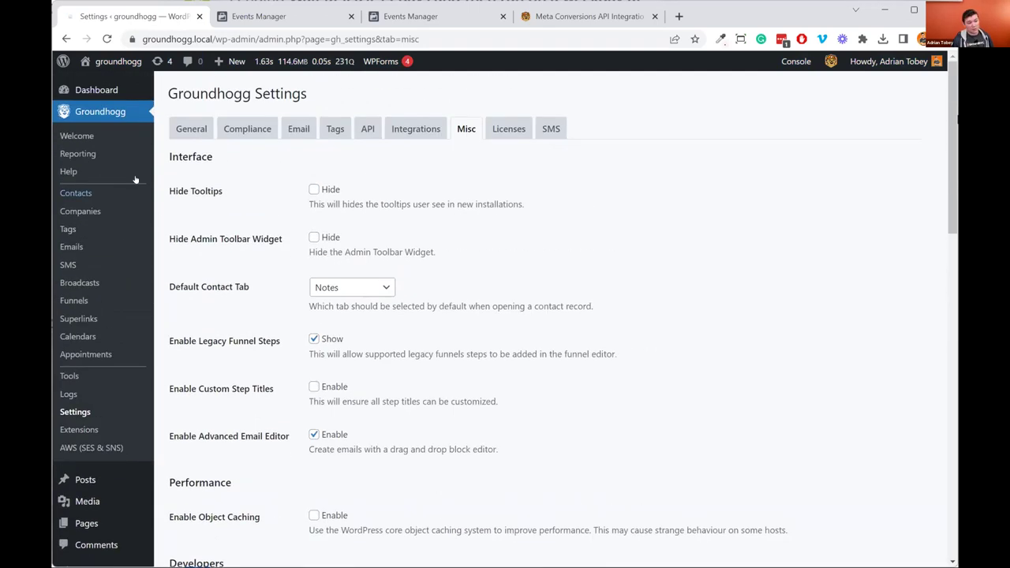
Step: Open the contact list in a new browser tab, open the Administrator-tagged contact's record and show its activity timeline
{"action": "left_click_drag", "start_coordinate": [105, 199], "coordinate": [240, 9]}
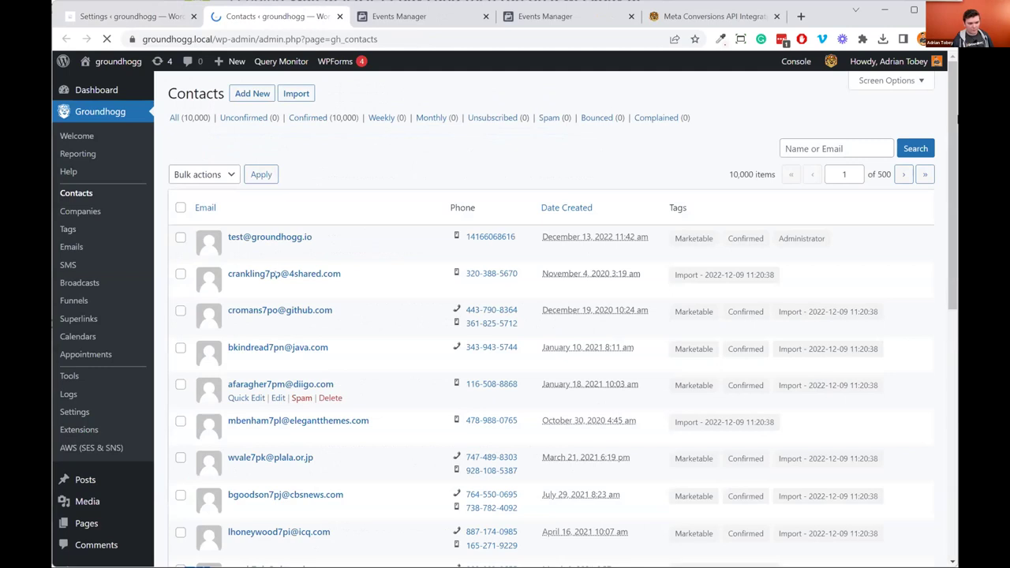
{"action": "left_click", "coordinate": [271, 237]}
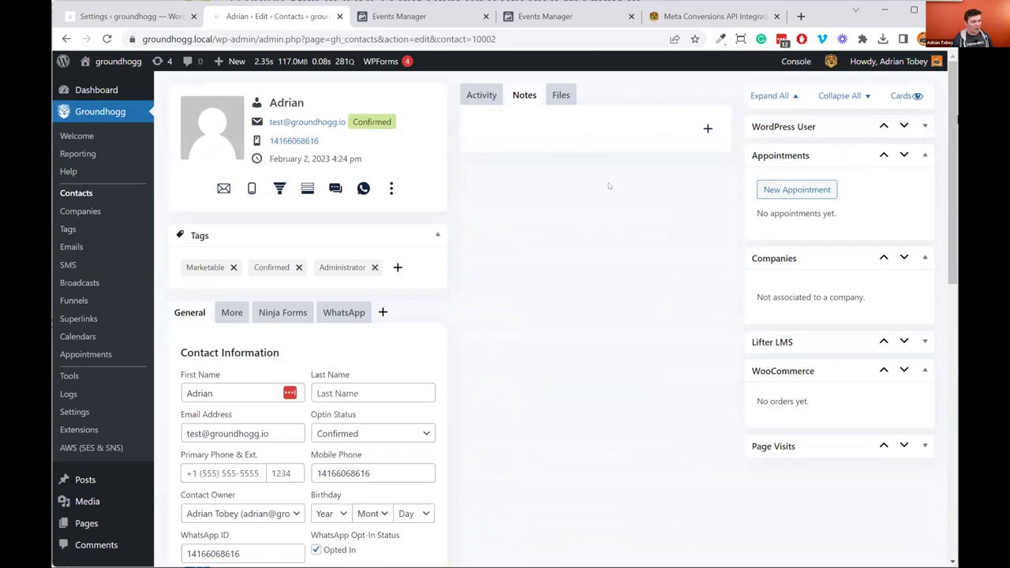
{"action": "left_click", "coordinate": [471, 94]}
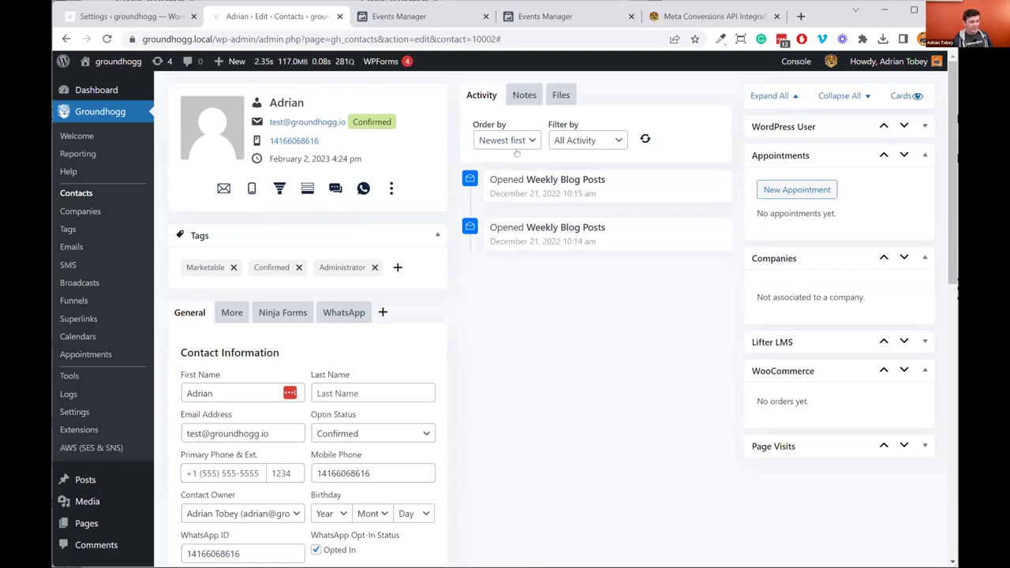
Step: Open the Footer Subscribe Form for this contact, check its prefilled name and email fields, and close it without submitting
{"action": "left_click", "coordinate": [307, 188]}
{"action": "left_click", "coordinate": [525, 281]}
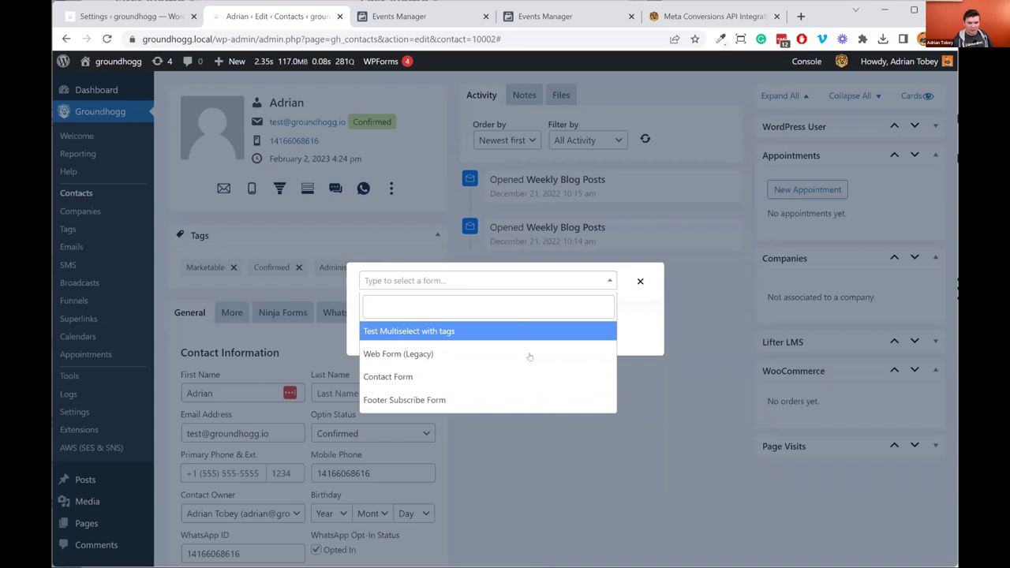
{"action": "left_click", "coordinate": [521, 405]}
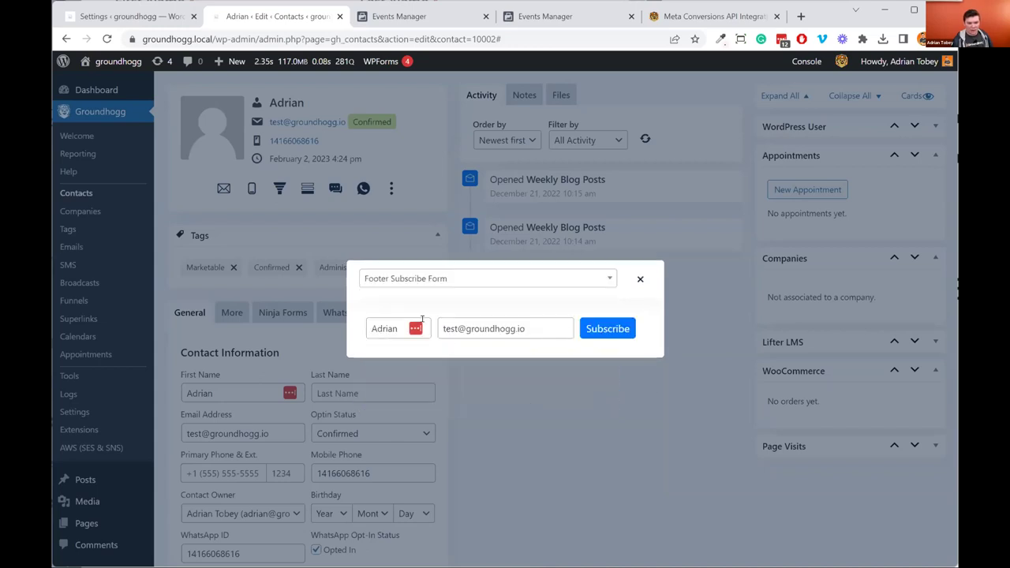
{"action": "left_click", "coordinate": [374, 324]}
{"action": "left_click", "coordinate": [514, 329]}
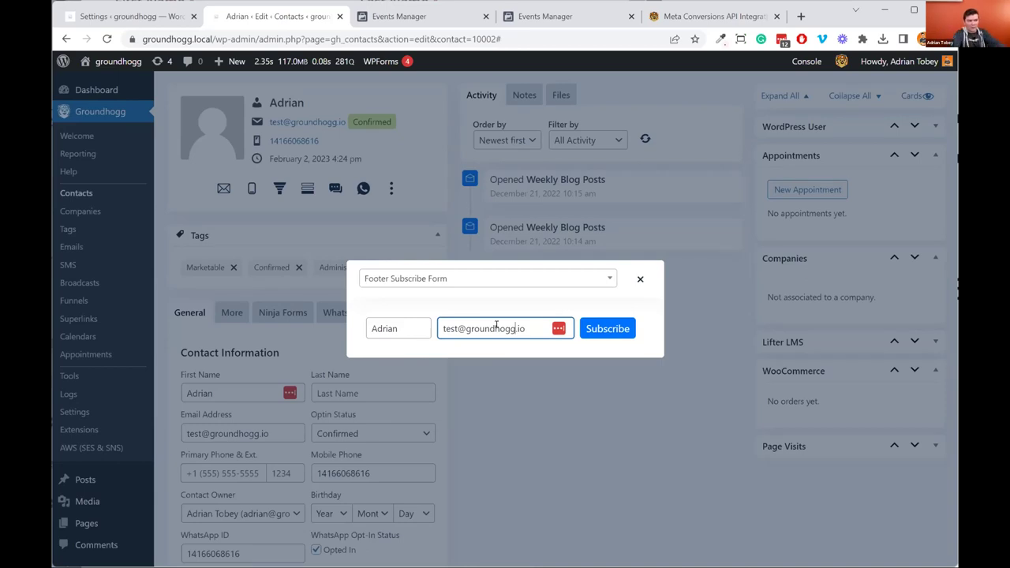
{"action": "left_click", "coordinate": [527, 299]}
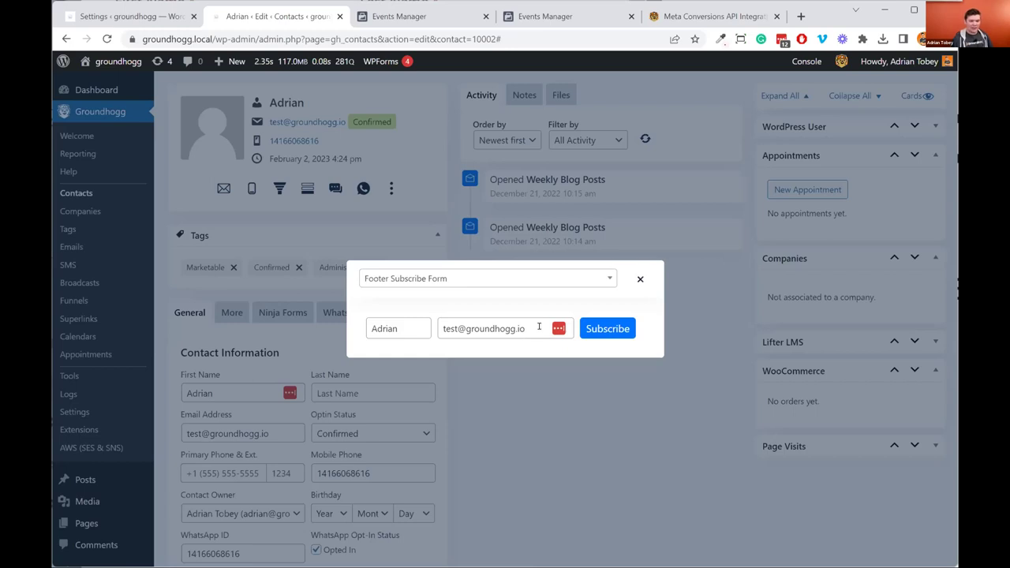
{"action": "left_click", "coordinate": [641, 280]}
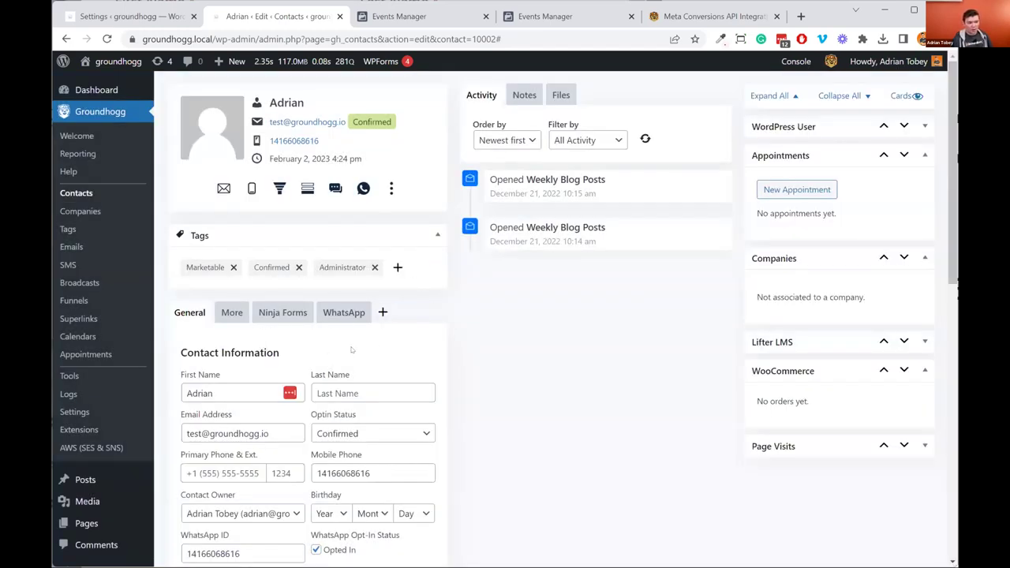
Step: View the contact's WhatsApp custom fields and preview the Web Form (Legacy) for this contact, closing it without submitting
{"action": "left_click", "coordinate": [346, 312]}
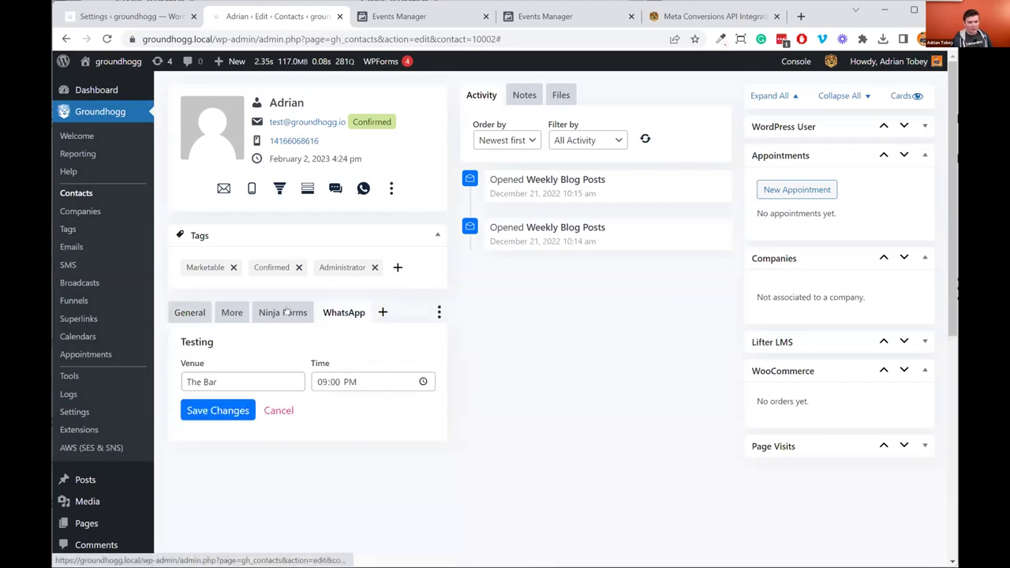
{"action": "left_click", "coordinate": [346, 313]}
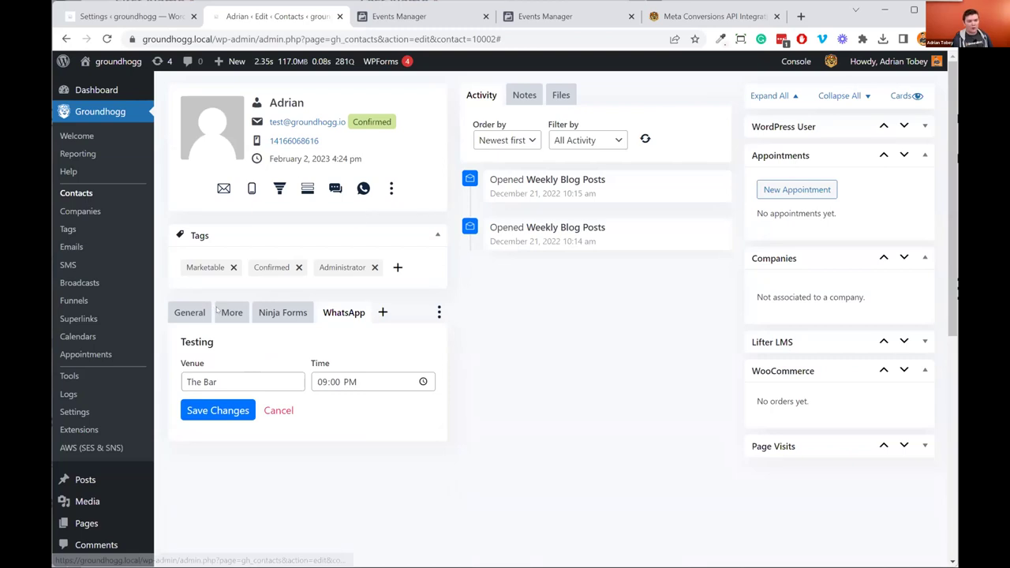
{"action": "left_click", "coordinate": [279, 188]}
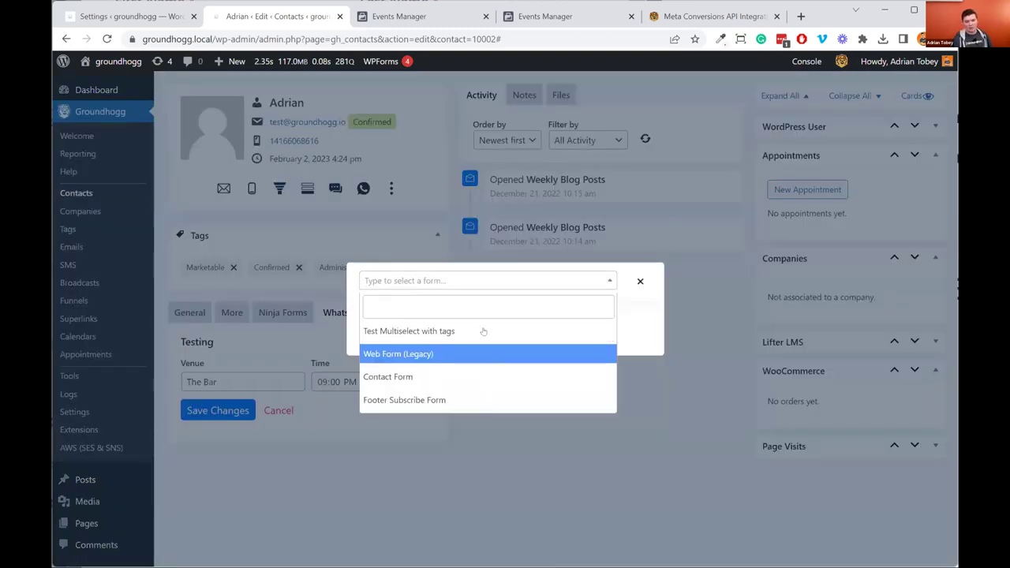
{"action": "left_click", "coordinate": [489, 355]}
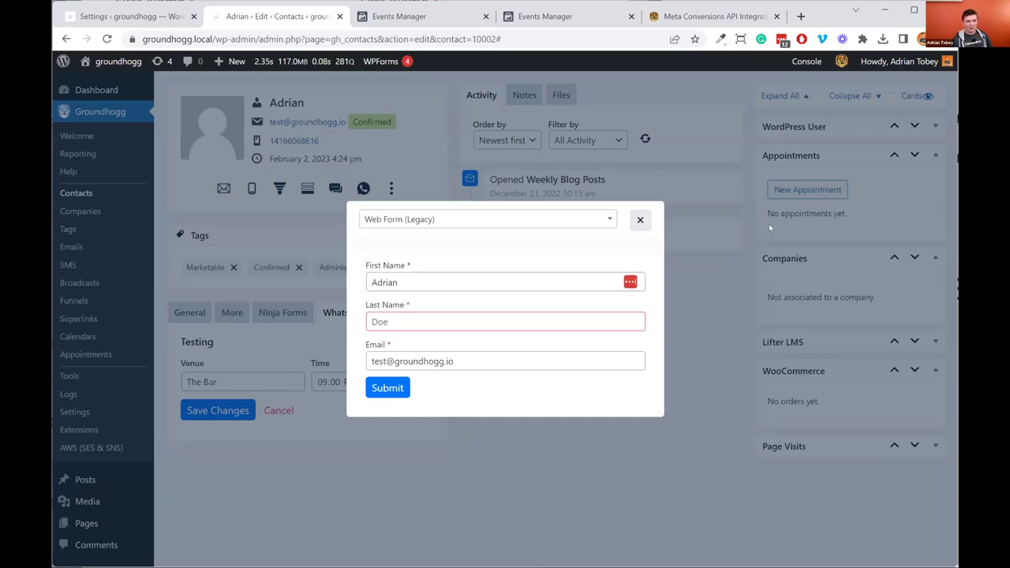
{"action": "left_click", "coordinate": [640, 221]}
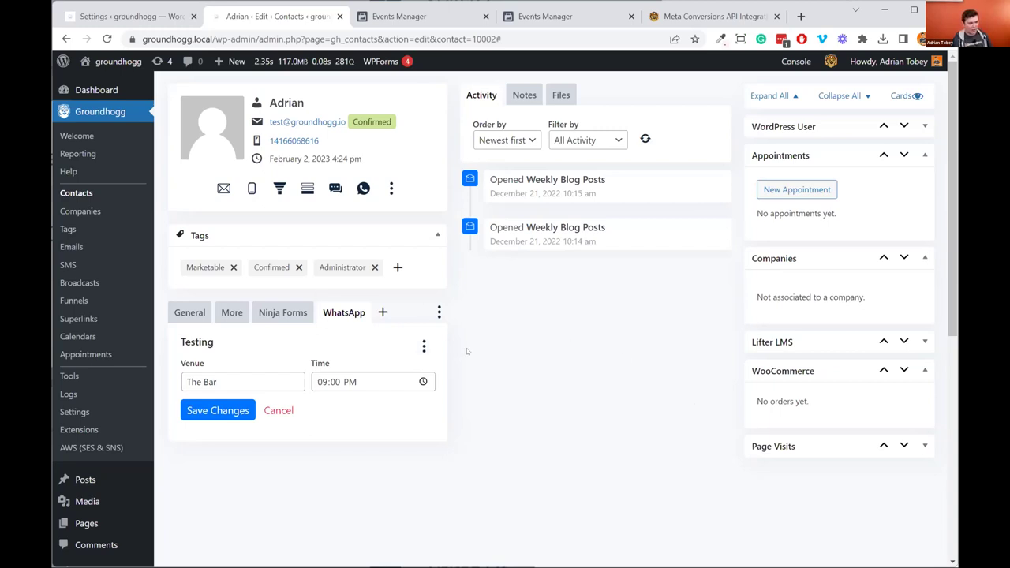
{"action": "scroll", "coordinate": [580, 467], "scroll_direction": "down", "scroll_amount": 3}
{"action": "scroll", "coordinate": [580, 467], "scroll_direction": "up", "scroll_amount": 3}
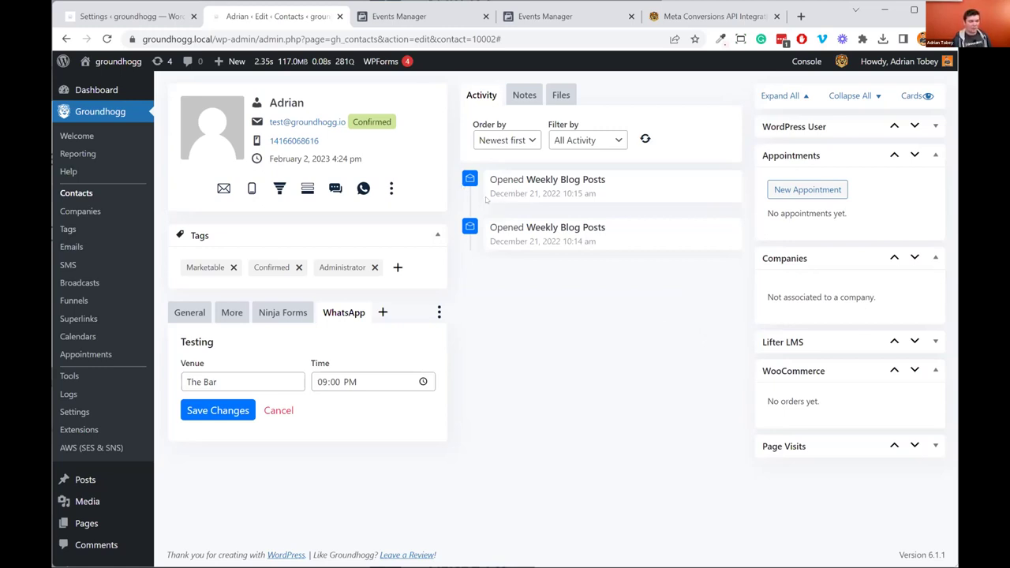
Step: Begin a contact merge from this record, search for the matching contact by first name and select the one with the company email
{"action": "left_click", "coordinate": [391, 187]}
{"action": "left_click", "coordinate": [391, 188]}
{"action": "left_click", "coordinate": [391, 188]}
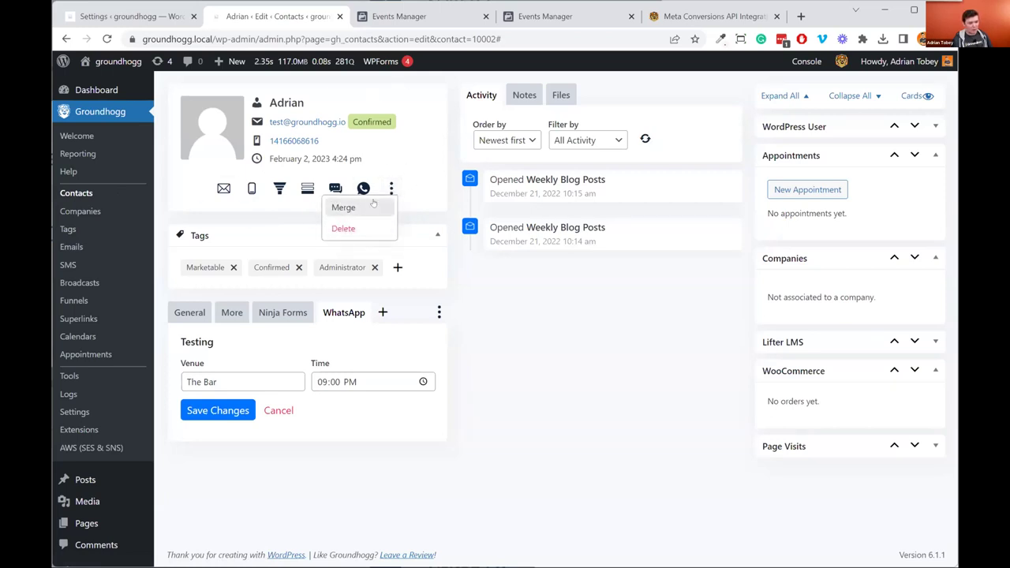
{"action": "left_click", "coordinate": [371, 207]}
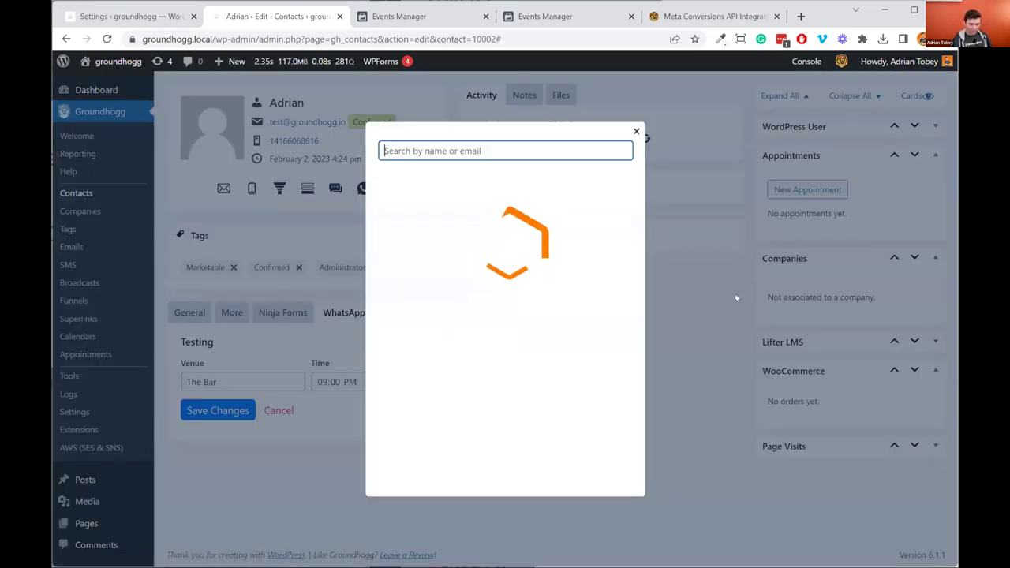
{"action": "scroll", "coordinate": [474, 277], "scroll_direction": "down", "scroll_amount": 1}
{"action": "scroll", "coordinate": [462, 207], "scroll_direction": "up", "scroll_amount": 1}
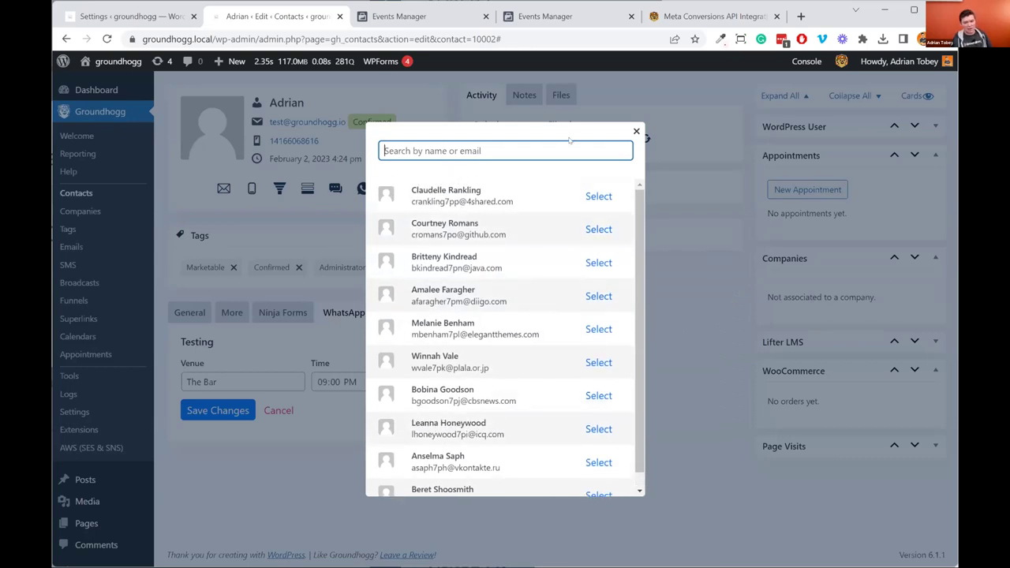
{"action": "type", "text": "Adrian"}
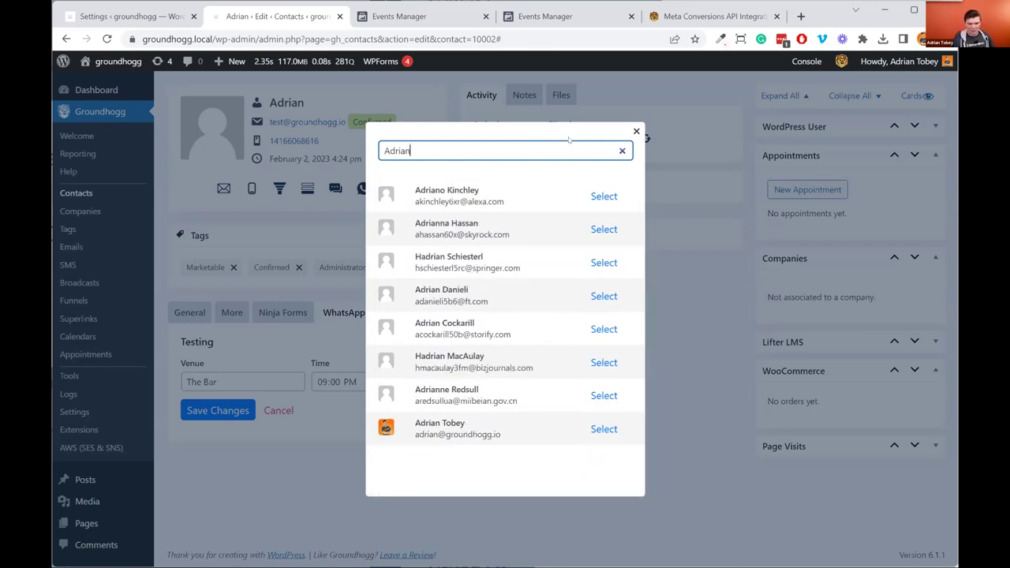
{"action": "left_click", "coordinate": [608, 429]}
{"action": "left_click_drag", "start_coordinate": [404, 270], "coordinate": [586, 289]}
{"action": "left_click", "coordinate": [650, 310]}
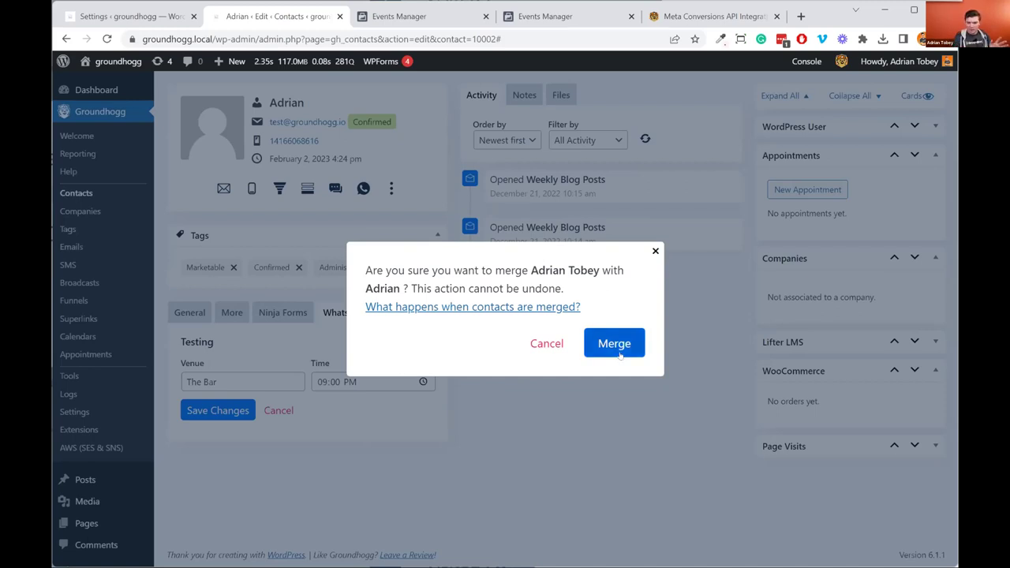
Step: Open the help article on merging contacts and examine what happens to names, emails, custom fields, notes, files and funnel history
{"action": "left_click", "coordinate": [549, 310]}
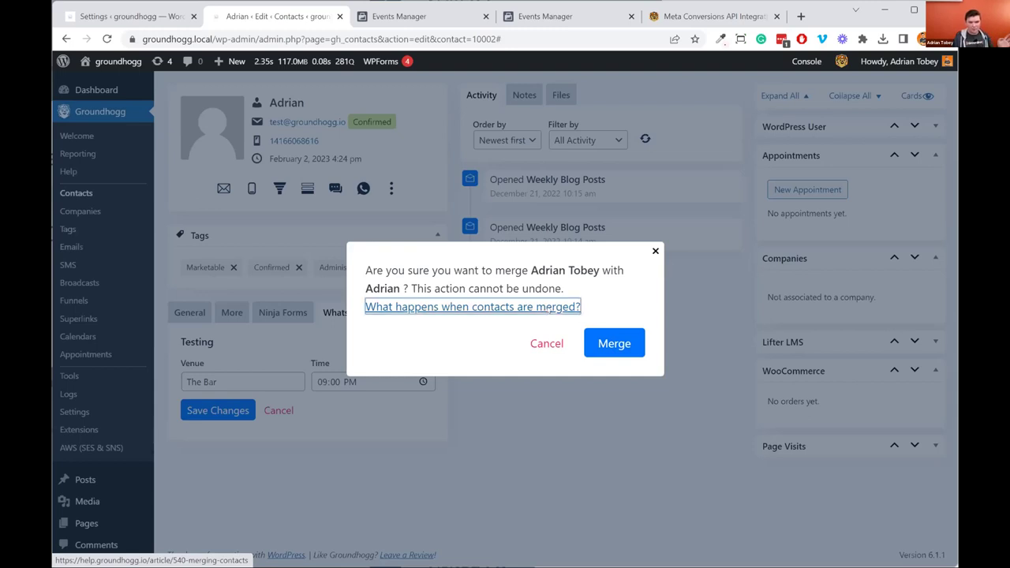
{"action": "scroll", "coordinate": [745, 296], "scroll_direction": "down", "scroll_amount": 20}
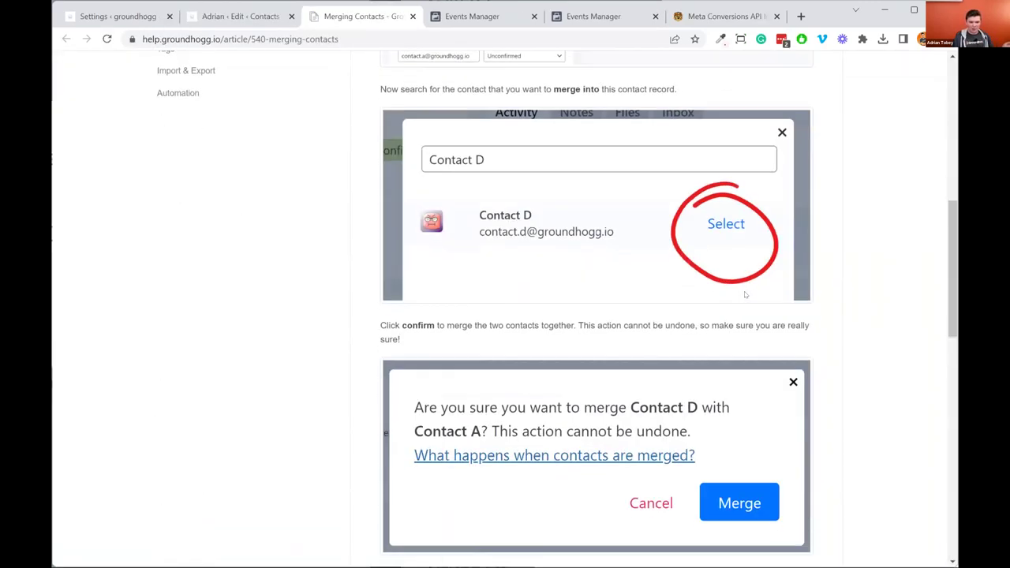
{"action": "scroll", "coordinate": [745, 296], "scroll_direction": "up", "scroll_amount": 1}
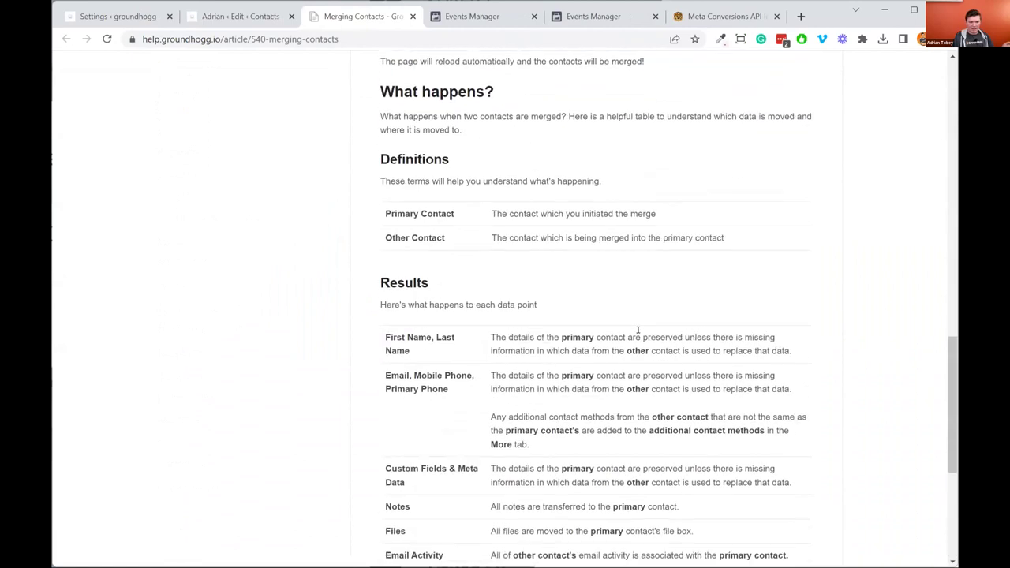
{"action": "scroll", "coordinate": [638, 266], "scroll_direction": "down", "scroll_amount": 3}
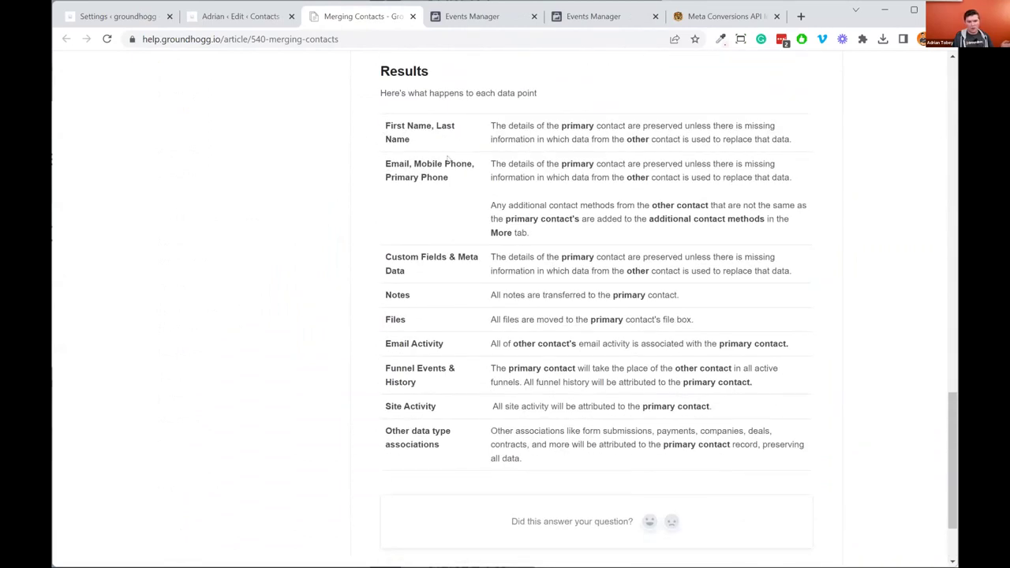
{"action": "left_click_drag", "start_coordinate": [389, 101], "coordinate": [629, 105]}
{"action": "left_click", "coordinate": [508, 160]}
{"action": "left_click_drag", "start_coordinate": [777, 139], "coordinate": [744, 126]}
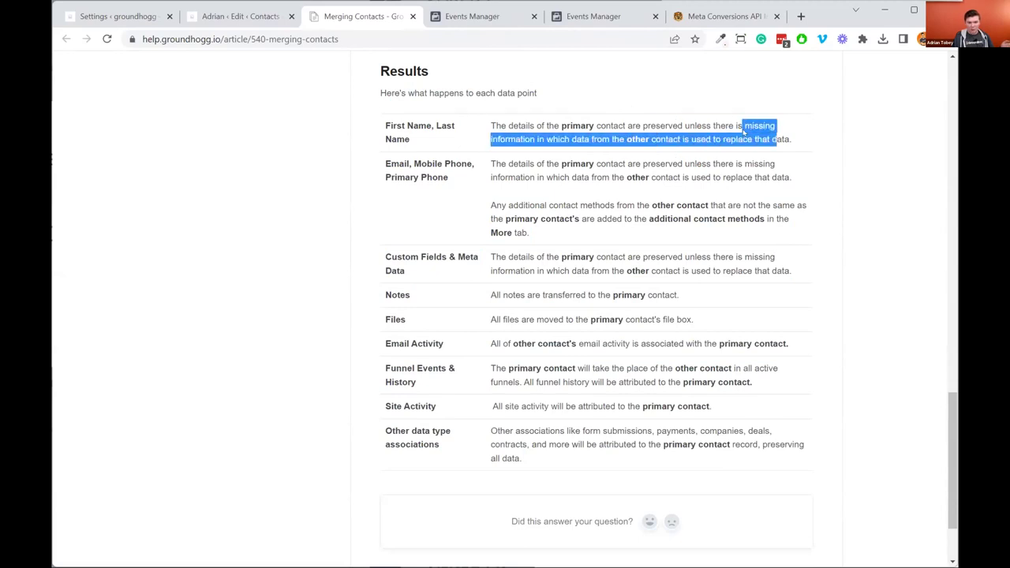
{"action": "left_click", "coordinate": [598, 164]}
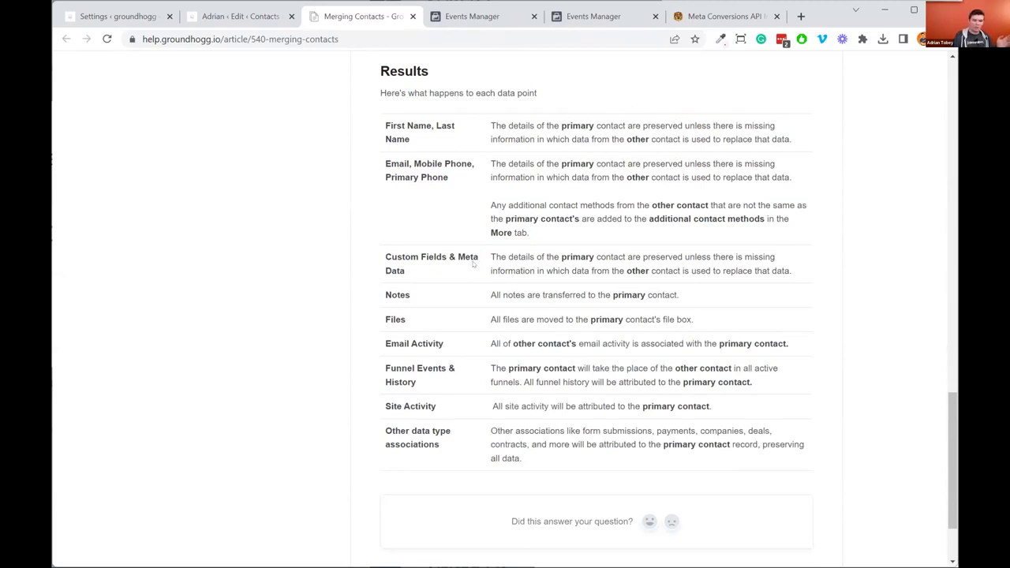
{"action": "left_click_drag", "start_coordinate": [528, 295], "coordinate": [719, 303]}
{"action": "left_click", "coordinate": [719, 303]}
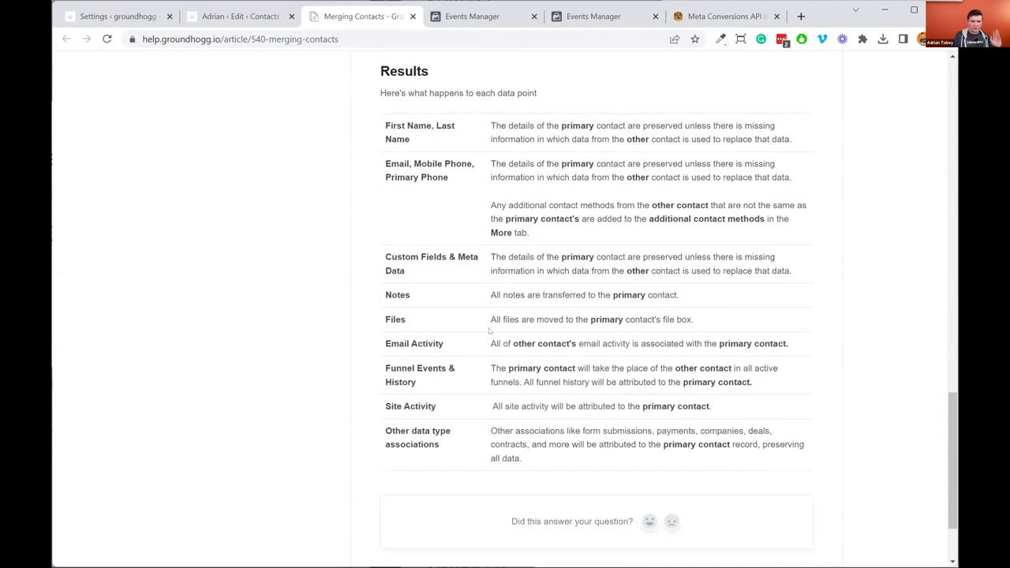
{"action": "left_click_drag", "start_coordinate": [449, 385], "coordinate": [416, 368]}
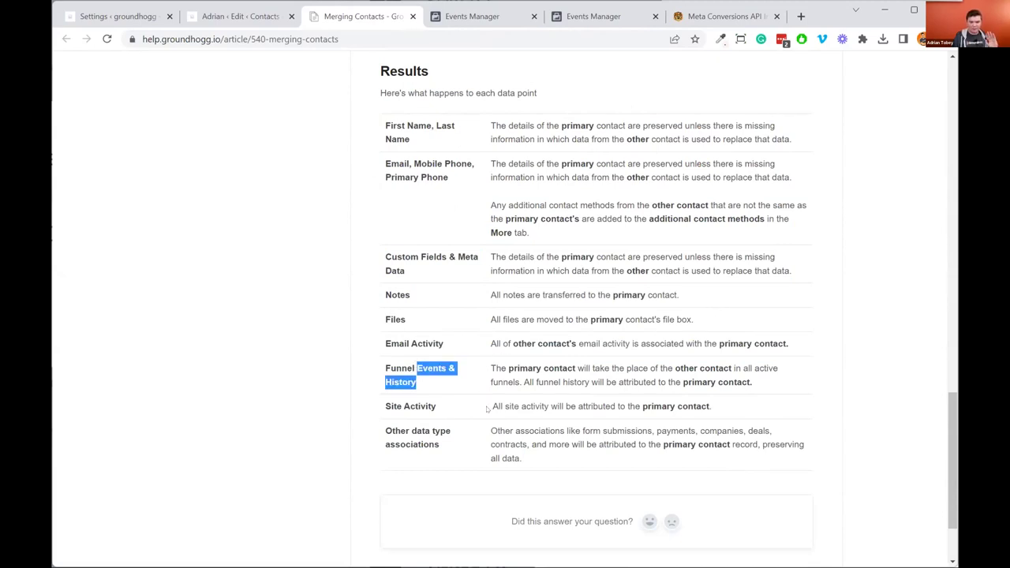
{"action": "scroll", "coordinate": [562, 426], "scroll_direction": "up", "scroll_amount": 5}
{"action": "scroll", "coordinate": [677, 363], "scroll_direction": "down", "scroll_amount": 7}
{"action": "left_click", "coordinate": [677, 363]}
{"action": "scroll", "coordinate": [677, 363], "scroll_direction": "up", "scroll_amount": 4}
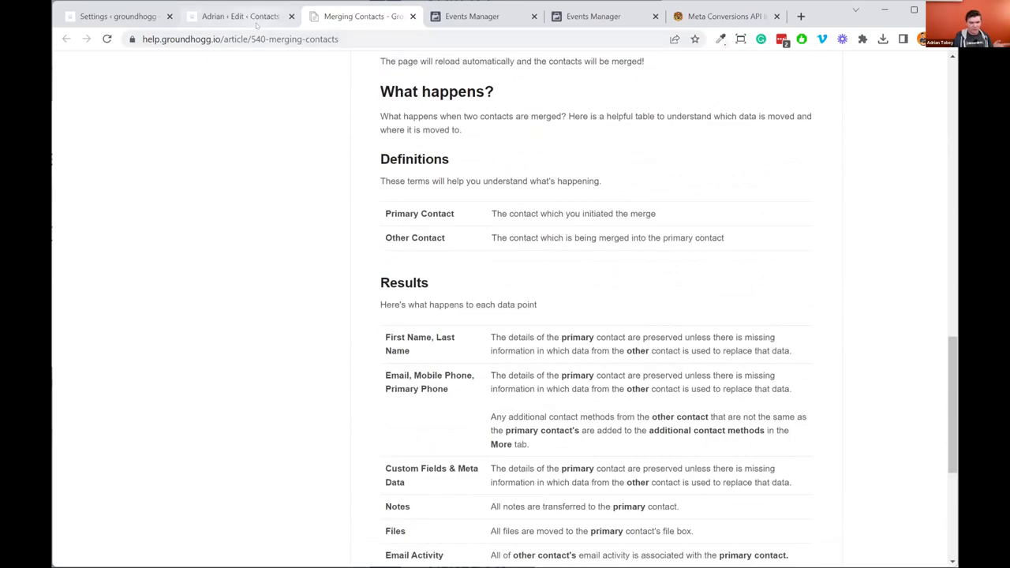
Step: Return to the contact record, confirm the merge of the selected contact into it and look over the merged record
{"action": "left_click", "coordinate": [257, 22]}
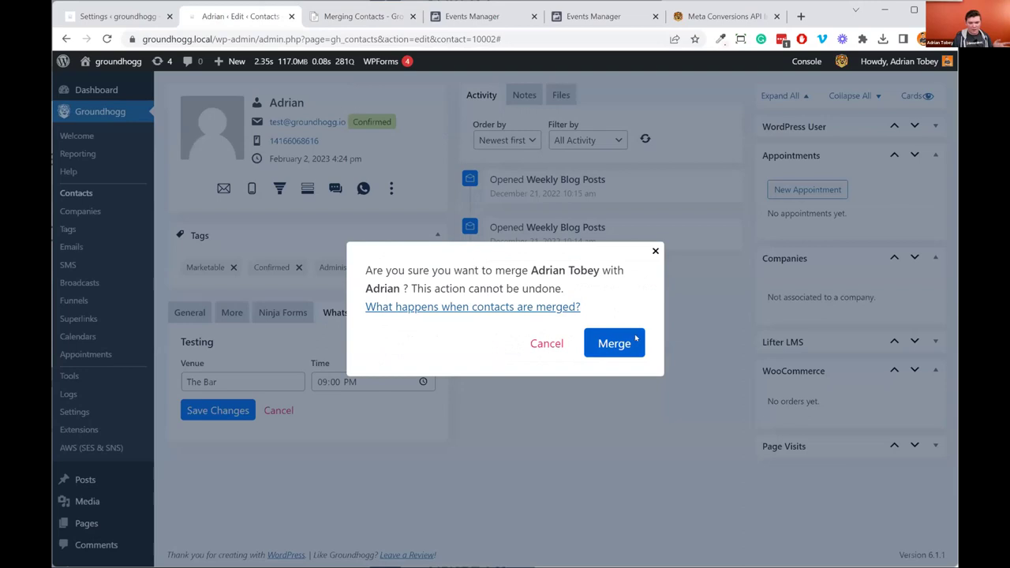
{"action": "left_click", "coordinate": [614, 343]}
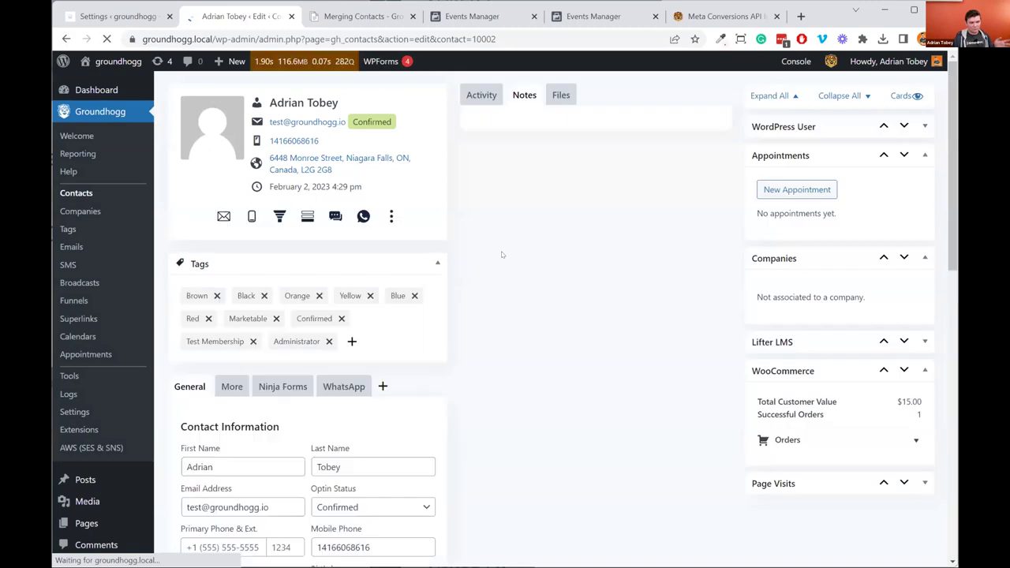
{"action": "scroll", "coordinate": [601, 277], "scroll_direction": "down", "scroll_amount": 5}
{"action": "scroll", "coordinate": [429, 282], "scroll_direction": "up", "scroll_amount": 5}
Step: Open and close the merge search without choosing a contact, and examine the merged record's additional email addresses and phone numbers
{"action": "left_click", "coordinate": [392, 215]}
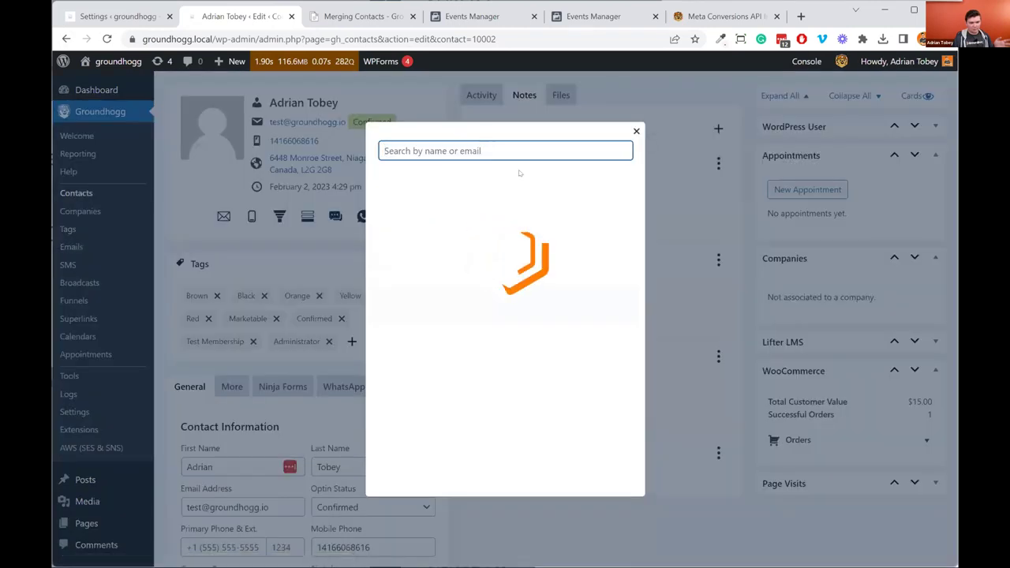
{"action": "left_click", "coordinate": [637, 131]}
{"action": "left_click", "coordinate": [231, 386]}
{"action": "scroll", "coordinate": [231, 386], "scroll_direction": "down", "scroll_amount": 3}
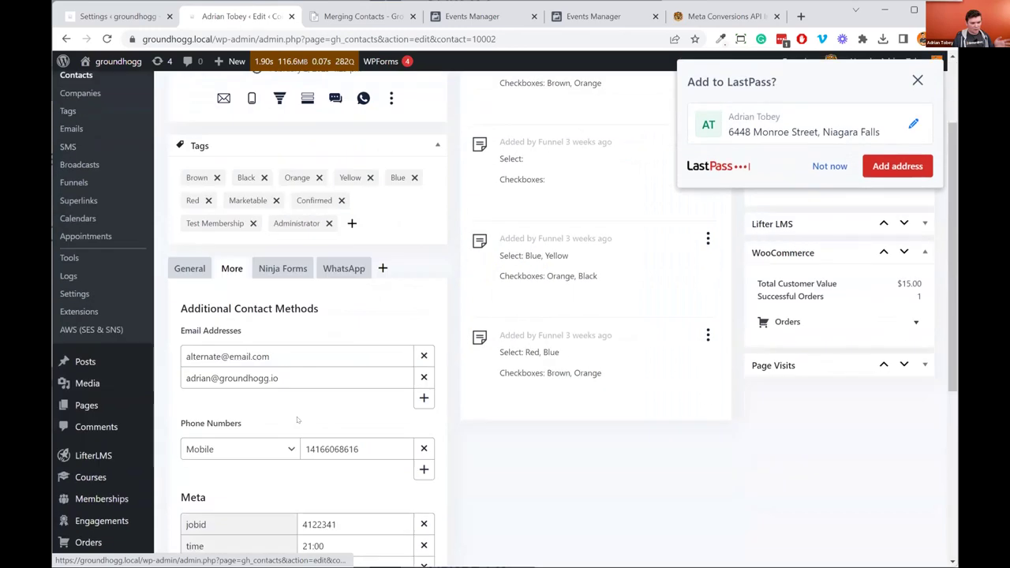
{"action": "left_click_drag", "start_coordinate": [314, 284], "coordinate": [211, 285]}
{"action": "left_click", "coordinate": [190, 262]}
{"action": "left_click", "coordinate": [311, 280]}
{"action": "scroll", "coordinate": [311, 280], "scroll_direction": "up", "scroll_amount": 3}
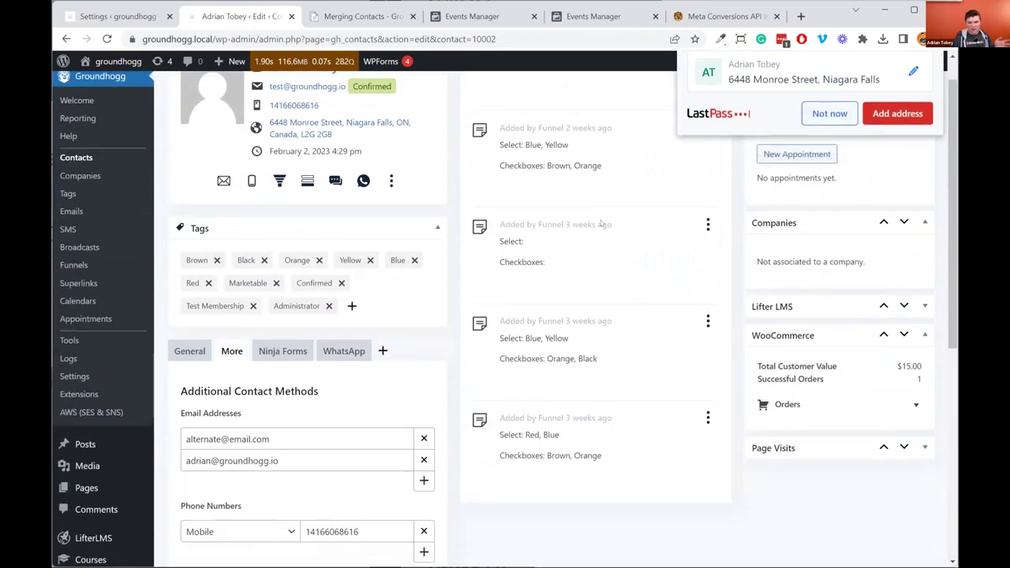
Step: Dismiss the LastPass offer to save the address and examine the merged contact's notes, tags and additional details
{"action": "left_click", "coordinate": [817, 163]}
{"action": "scroll", "coordinate": [719, 291], "scroll_direction": "down", "scroll_amount": 5}
{"action": "scroll", "coordinate": [719, 291], "scroll_direction": "up", "scroll_amount": 5}
{"action": "scroll", "coordinate": [719, 291], "scroll_direction": "down", "scroll_amount": 4}
{"action": "scroll", "coordinate": [719, 291], "scroll_direction": "up", "scroll_amount": 4}
{"action": "scroll", "coordinate": [695, 285], "scroll_direction": "down", "scroll_amount": 5}
{"action": "scroll", "coordinate": [634, 271], "scroll_direction": "up", "scroll_amount": 5}
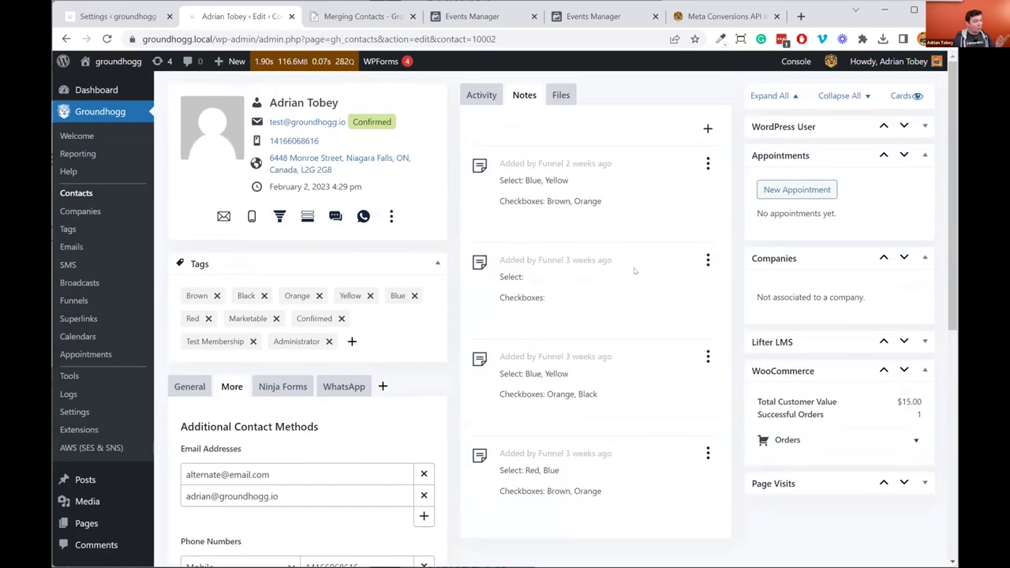
{"action": "scroll", "coordinate": [608, 368], "scroll_direction": "down", "scroll_amount": 5}
{"action": "scroll", "coordinate": [608, 368], "scroll_direction": "up", "scroll_amount": 5}
{"action": "scroll", "coordinate": [600, 371], "scroll_direction": "down", "scroll_amount": 2}
{"action": "scroll", "coordinate": [552, 411], "scroll_direction": "up", "scroll_amount": 2}
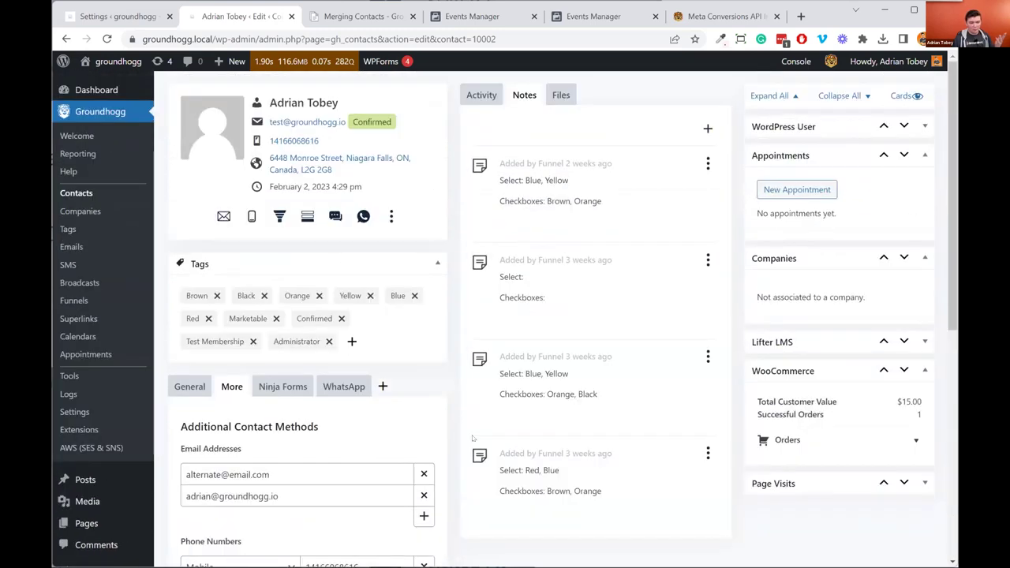
{"action": "scroll", "coordinate": [473, 438], "scroll_direction": "down", "scroll_amount": 5}
{"action": "scroll", "coordinate": [473, 438], "scroll_direction": "up", "scroll_amount": 10}
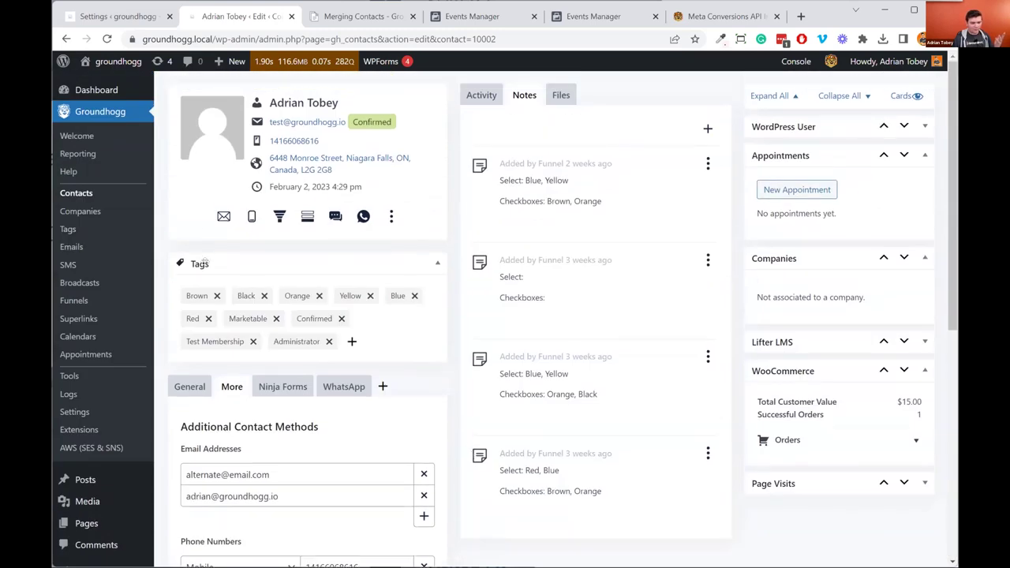
Step: View the merged contact's general information, including the work details and location fields
{"action": "left_click", "coordinate": [197, 386]}
{"action": "scroll", "coordinate": [636, 368], "scroll_direction": "down", "scroll_amount": 5}
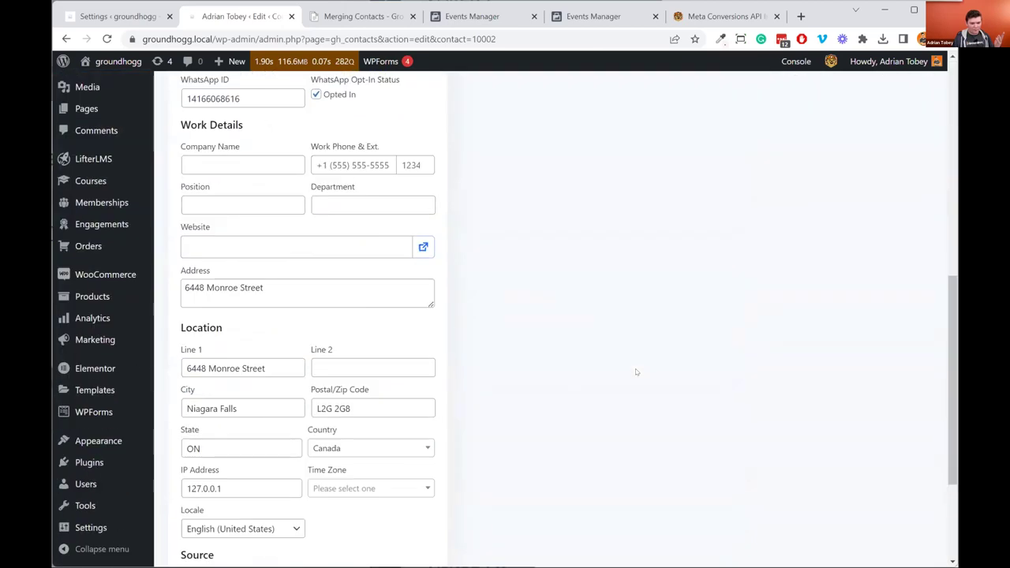
{"action": "scroll", "coordinate": [635, 368], "scroll_direction": "up", "scroll_amount": 5}
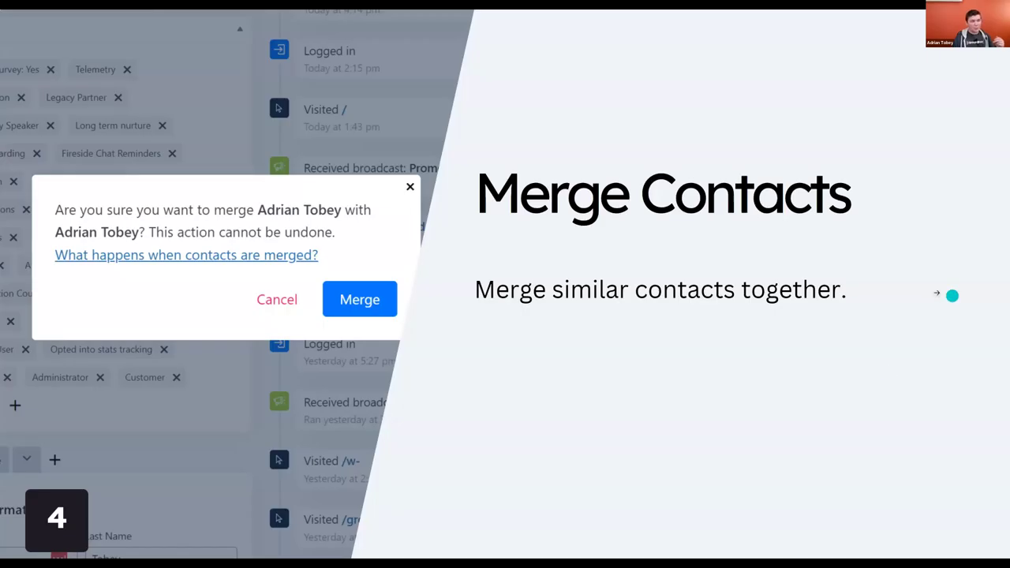
{"action": "key", "text": "Right"}
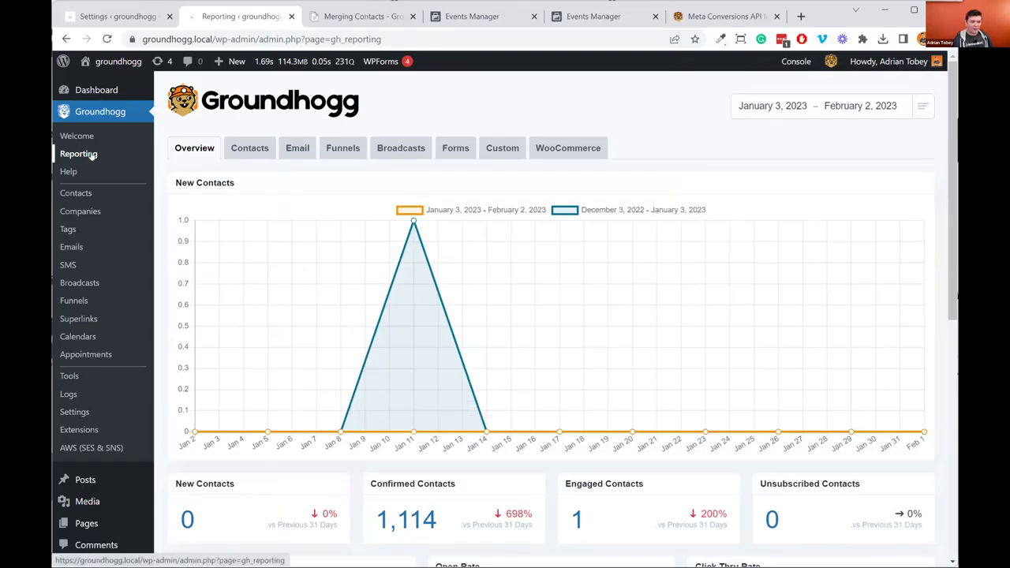
Step: Start a new custom report in Groundhogg's reporting and name it "People that use Gmail"
{"action": "left_click", "coordinate": [503, 149]}
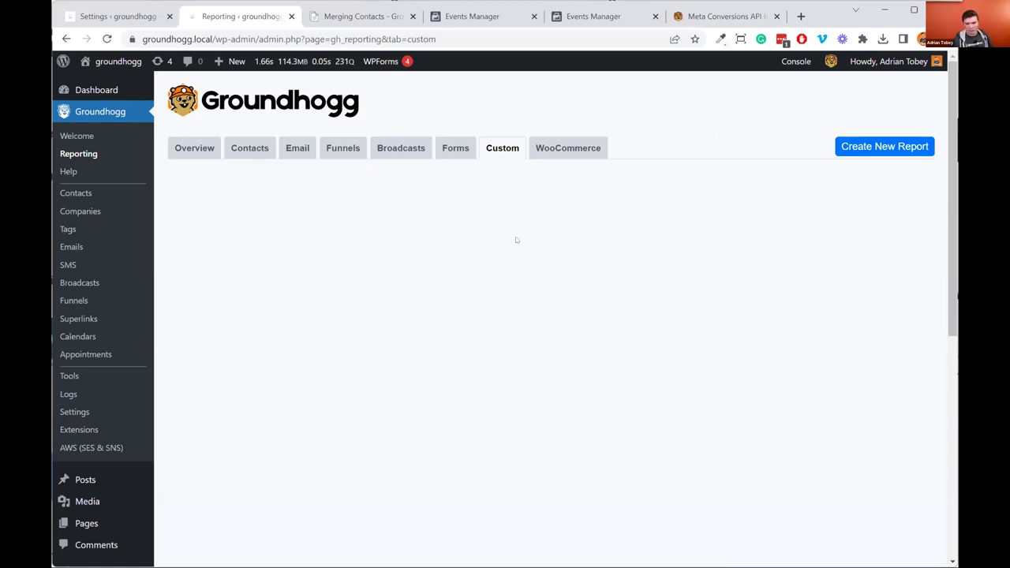
{"action": "left_click", "coordinate": [851, 151]}
{"action": "left_click", "coordinate": [454, 243]}
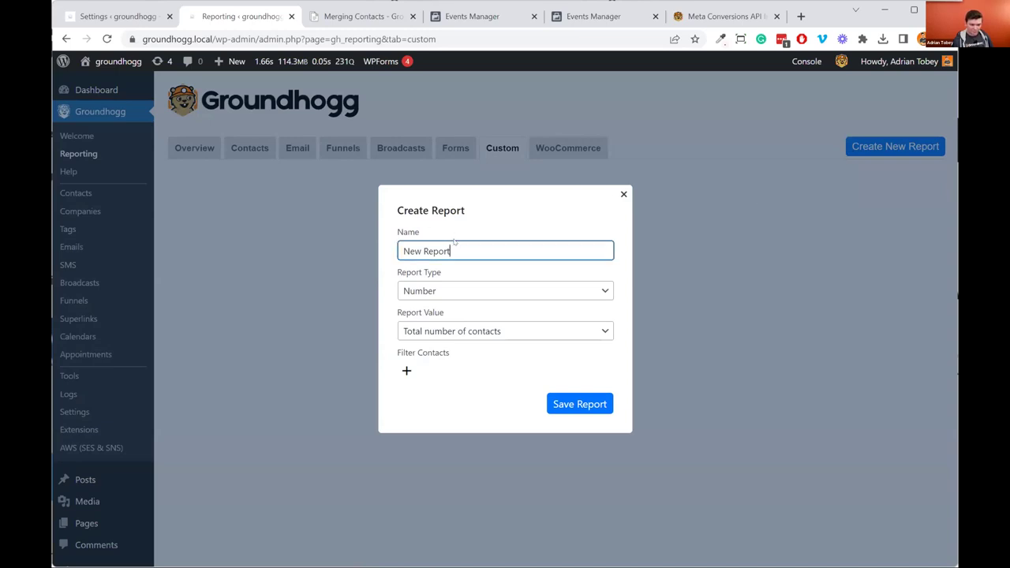
{"action": "double_click", "coordinate": [521, 241]}
{"action": "left_click", "coordinate": [425, 251]}
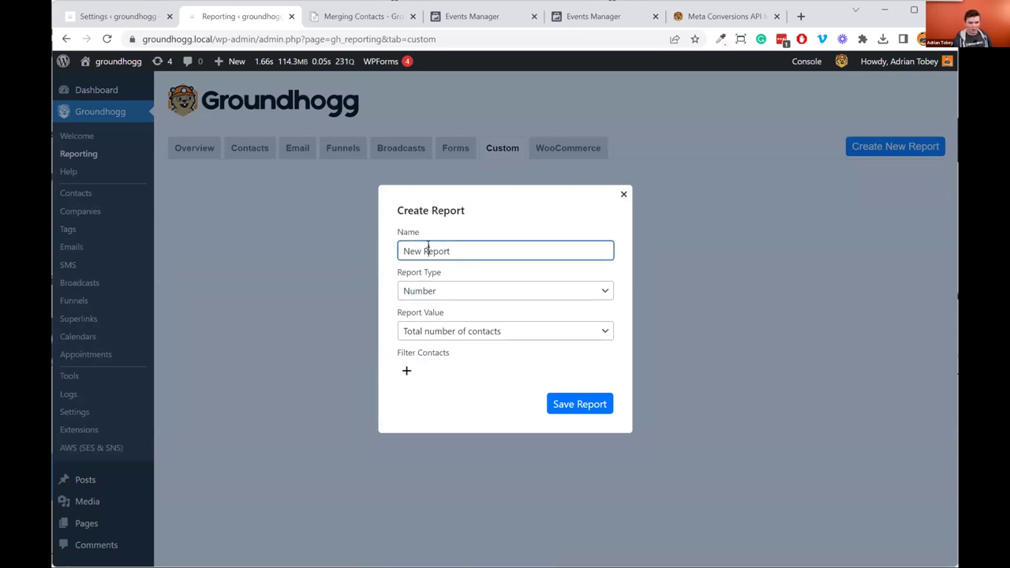
{"action": "triple_click", "coordinate": [424, 251]}
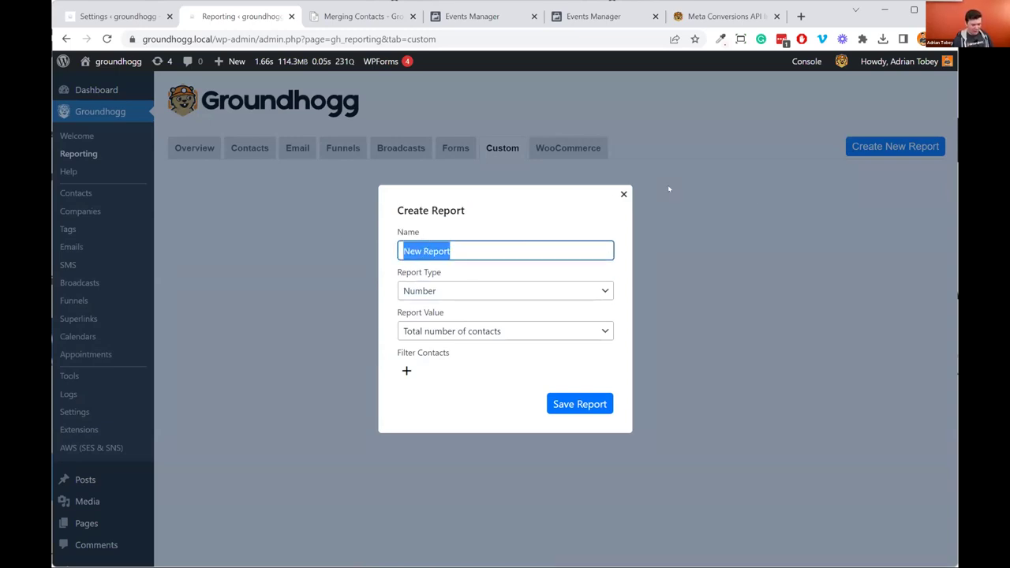
{"action": "type", "text": "People m"}
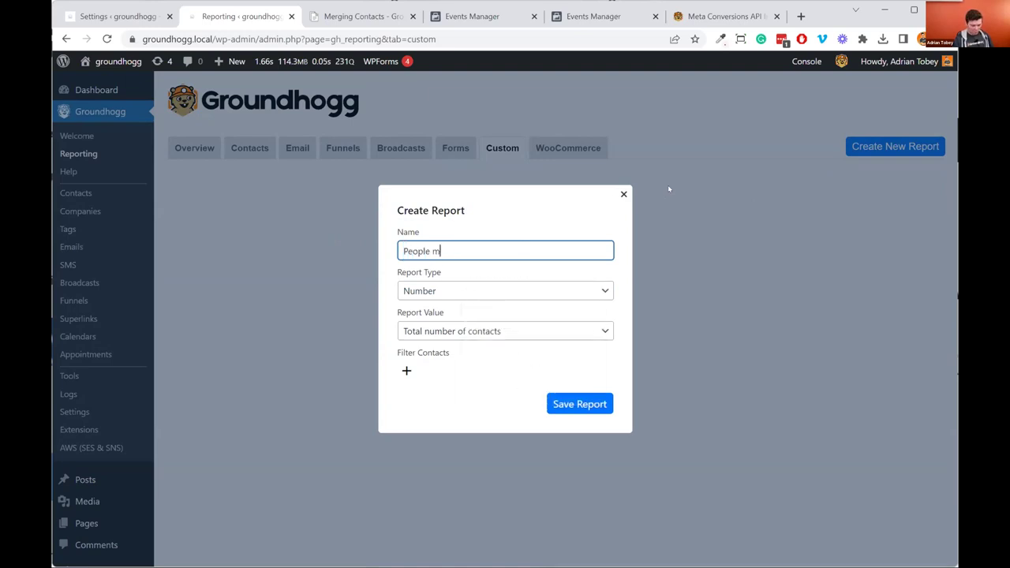
{"action": "key", "text": "BackSpace"}
{"action": "type", "text": "that use Gmail"}
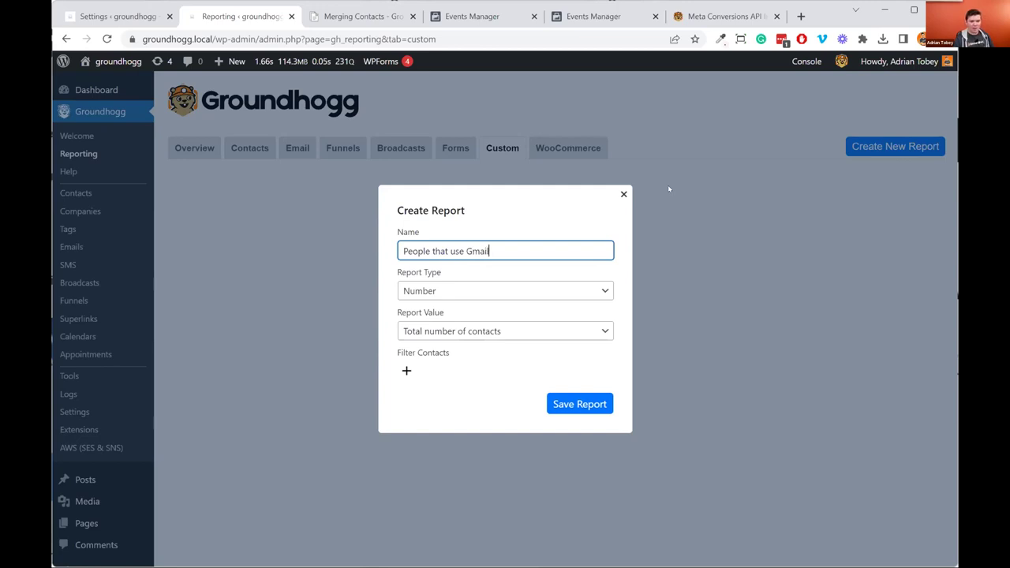
Step: Check the report type options, keeping Number, and view the available contact filter fields without adding a filter
{"action": "left_click", "coordinate": [509, 290]}
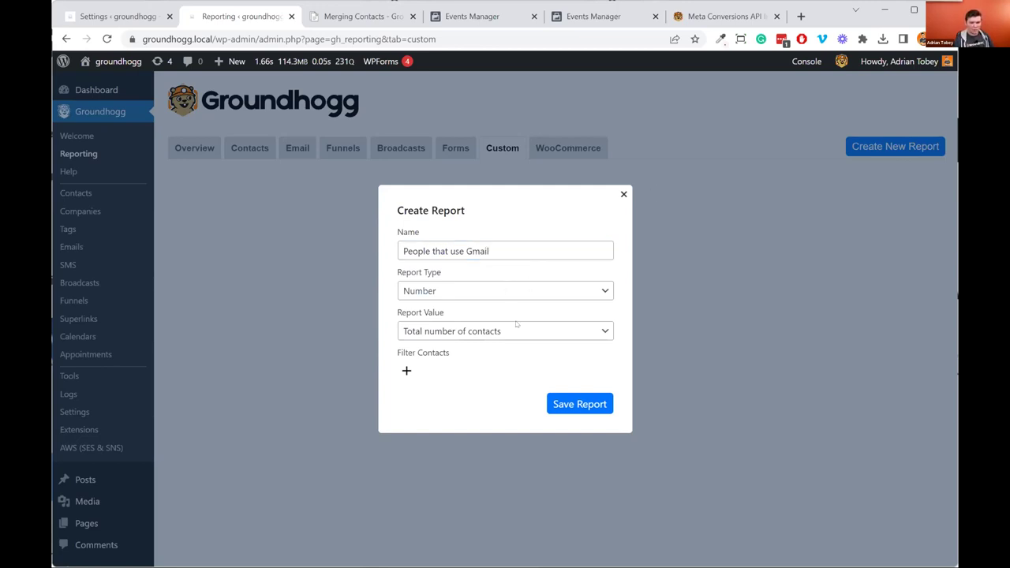
{"action": "left_click", "coordinate": [487, 280]}
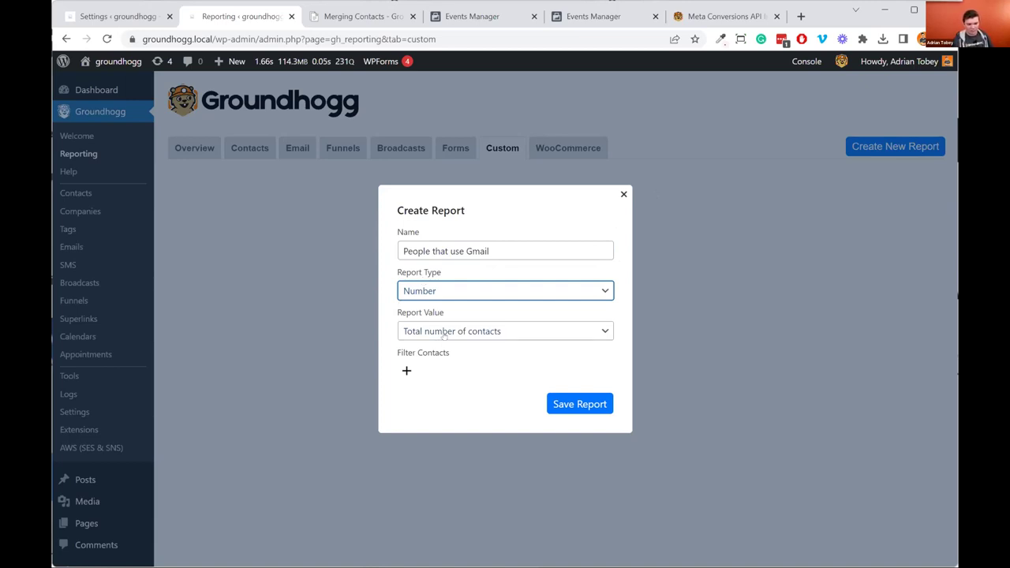
{"action": "left_click", "coordinate": [407, 371]}
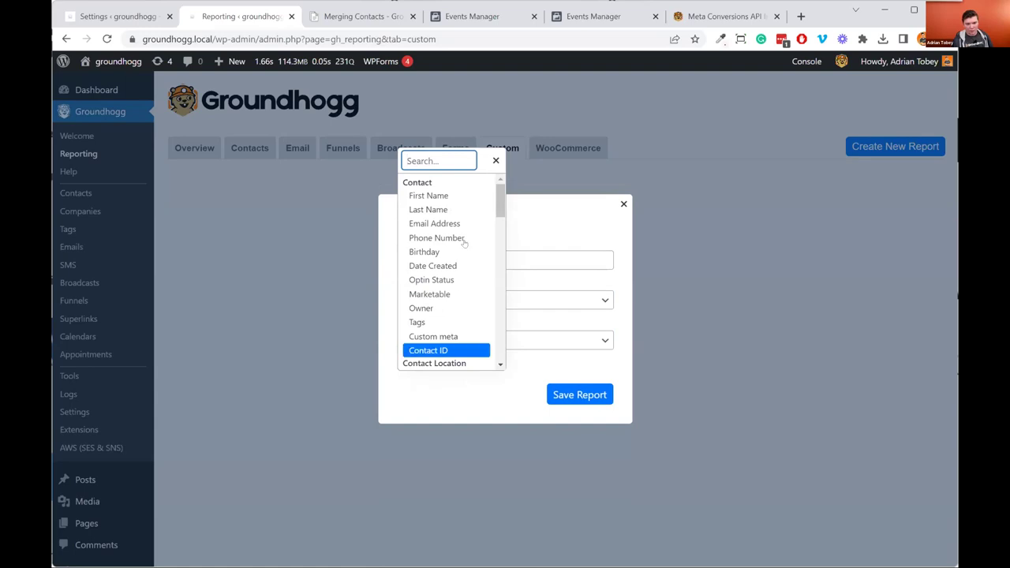
{"action": "left_click", "coordinate": [461, 374]}
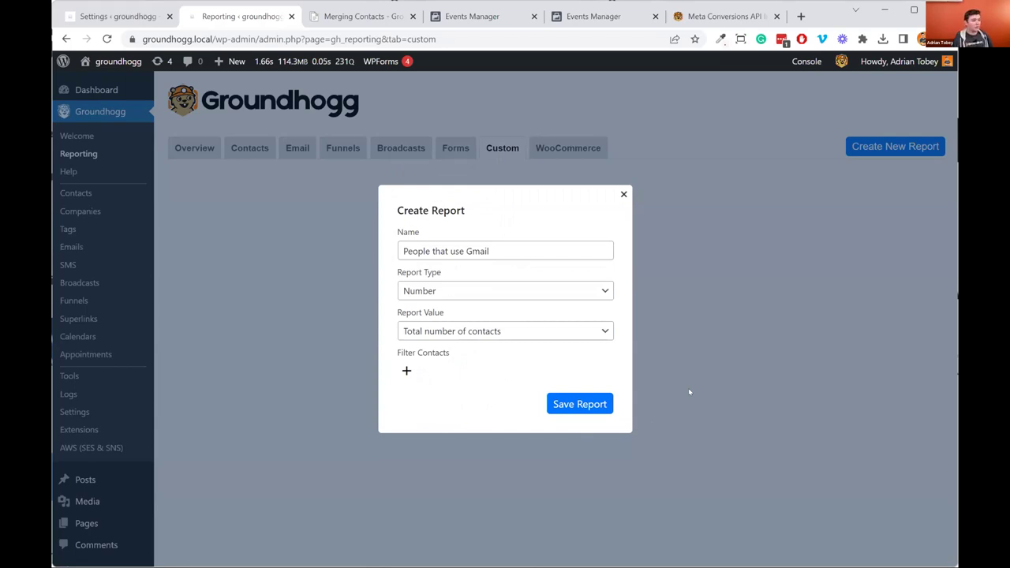
Step: Add a contact filter for email addresses ending with "gmail.com" to the report and save it
{"action": "left_click", "coordinate": [406, 371]}
{"action": "scroll", "coordinate": [446, 277], "scroll_direction": "down", "scroll_amount": 10}
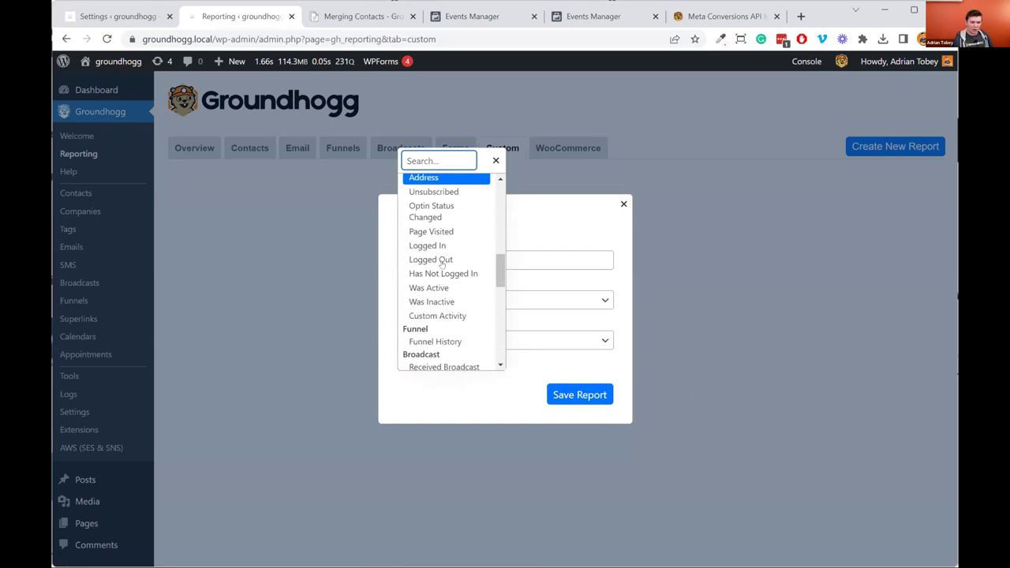
{"action": "scroll", "coordinate": [450, 311], "scroll_direction": "down", "scroll_amount": 5}
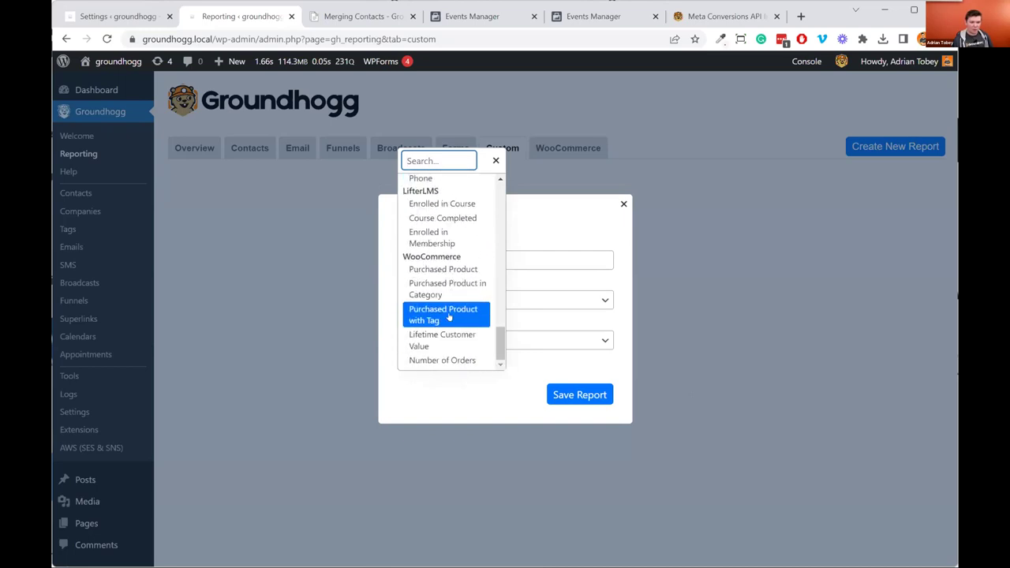
{"action": "scroll", "coordinate": [450, 327], "scroll_direction": "up", "scroll_amount": 10}
{"action": "left_click_drag", "start_coordinate": [503, 298], "coordinate": [507, 176]}
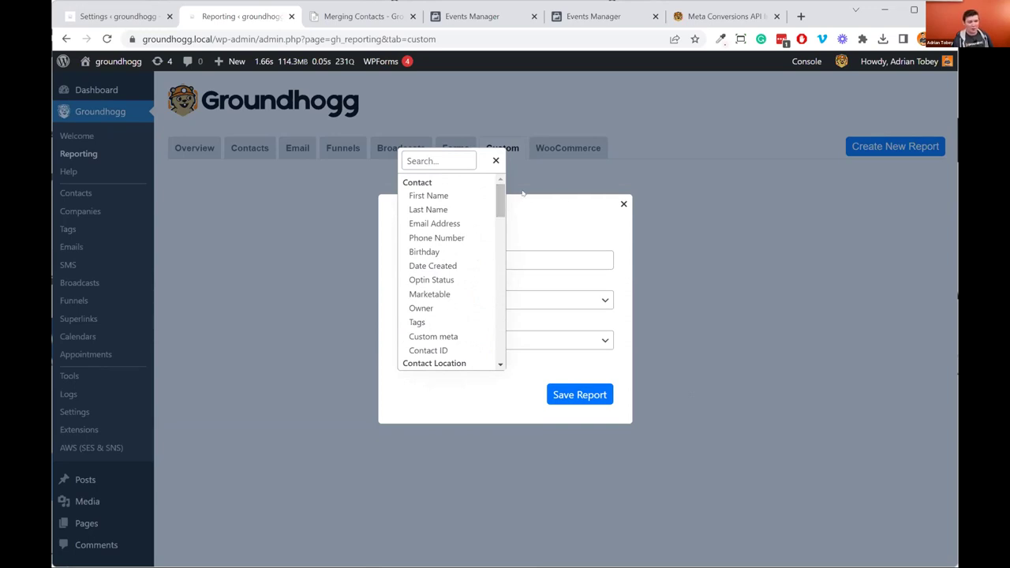
{"action": "mouse_move", "coordinate": [500, 193]}
{"action": "left_mouse_down"}
{"action": "mouse_move", "coordinate": [500, 217]}
{"action": "mouse_move", "coordinate": [499, 206]}
{"action": "left_mouse_up"}
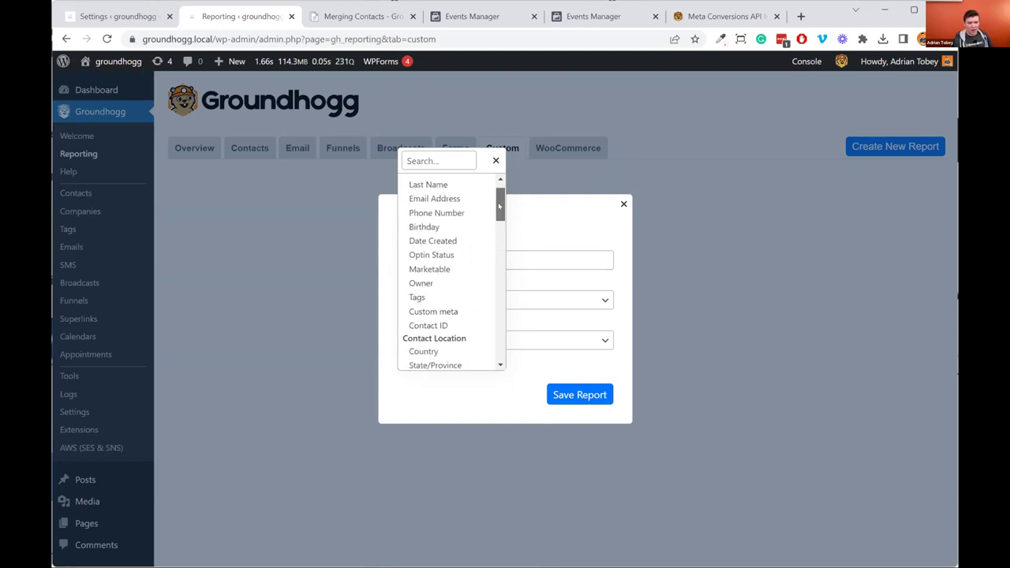
{"action": "left_click", "coordinate": [451, 201]}
{"action": "left_click", "coordinate": [458, 374]}
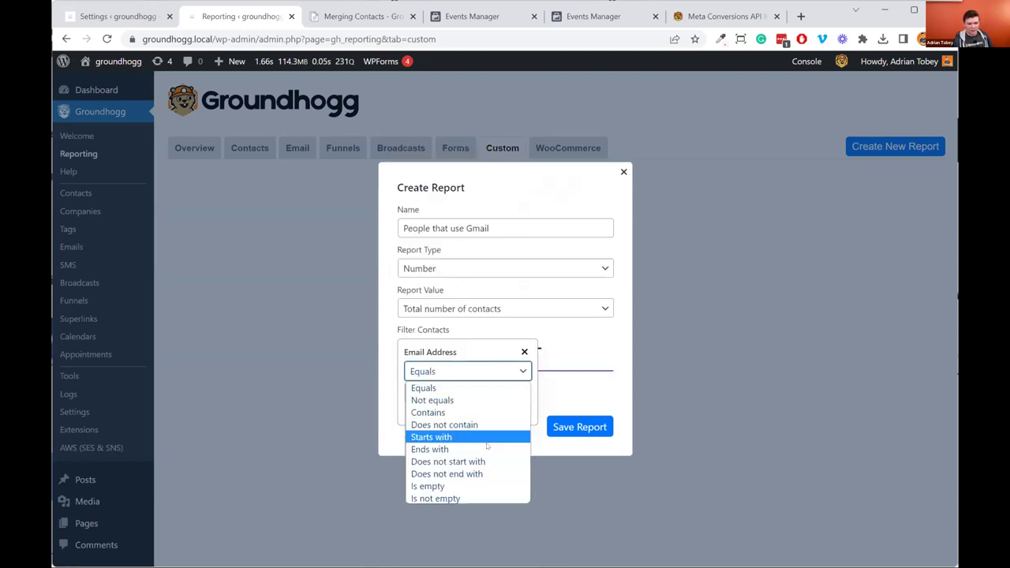
{"action": "left_click", "coordinate": [483, 447]}
{"action": "type", "text": "gmail.com"}
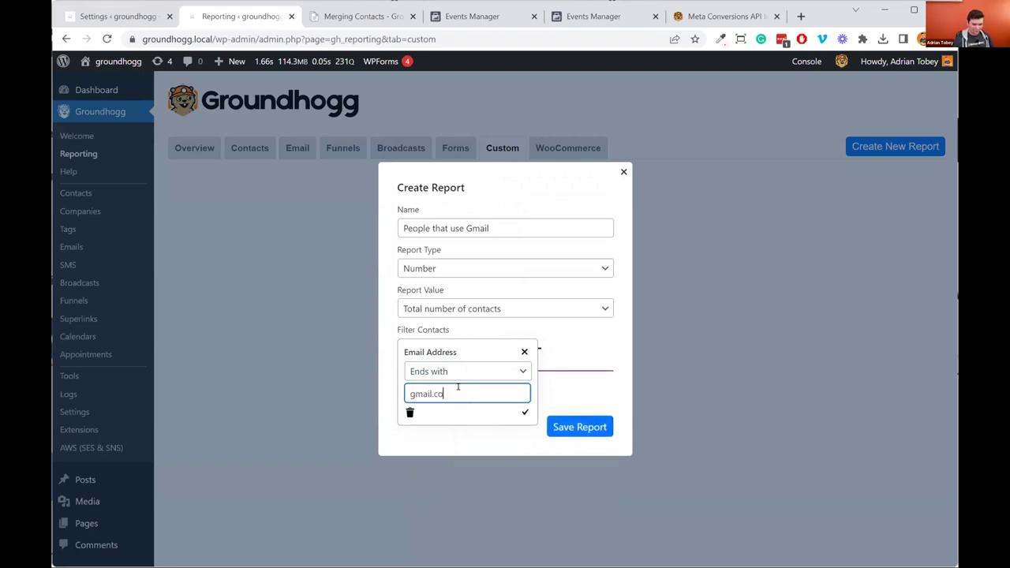
{"action": "key", "text": "Return"}
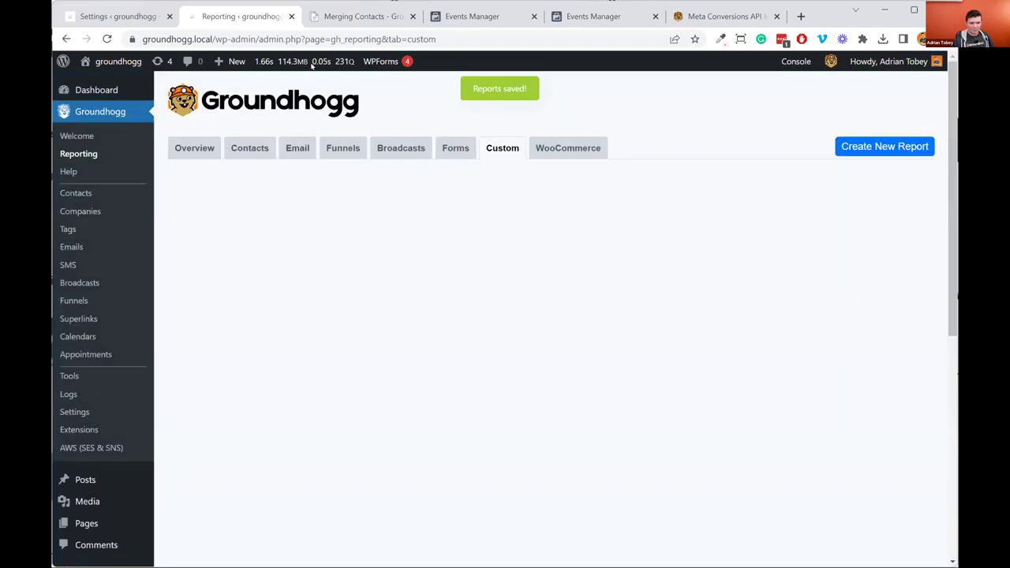
Step: Open the contacts behind the "People that use Gmail" report, switch to the confirmed contacts and examine their email domains
{"action": "left_click", "coordinate": [258, 223]}
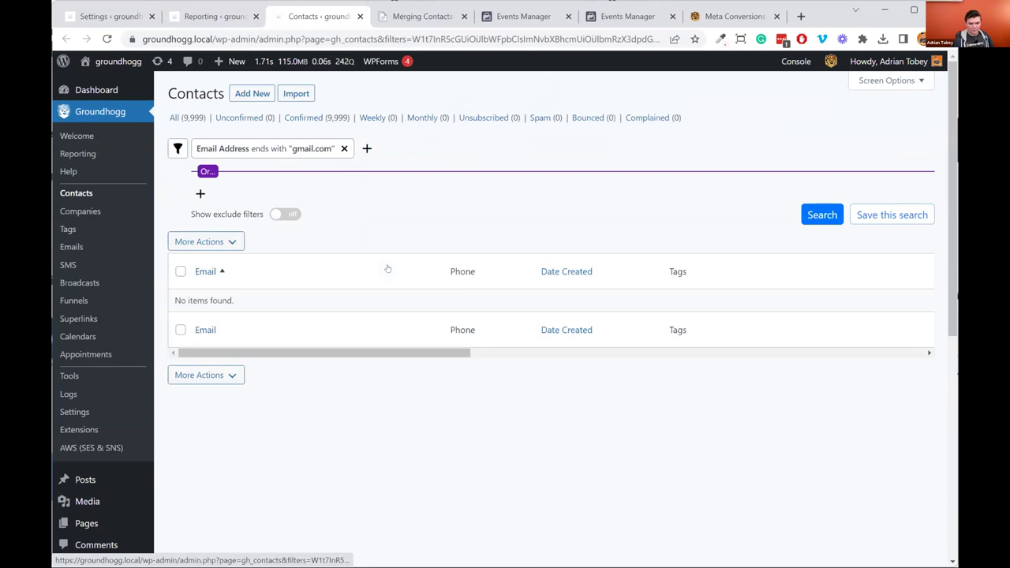
{"action": "left_click", "coordinate": [316, 117]}
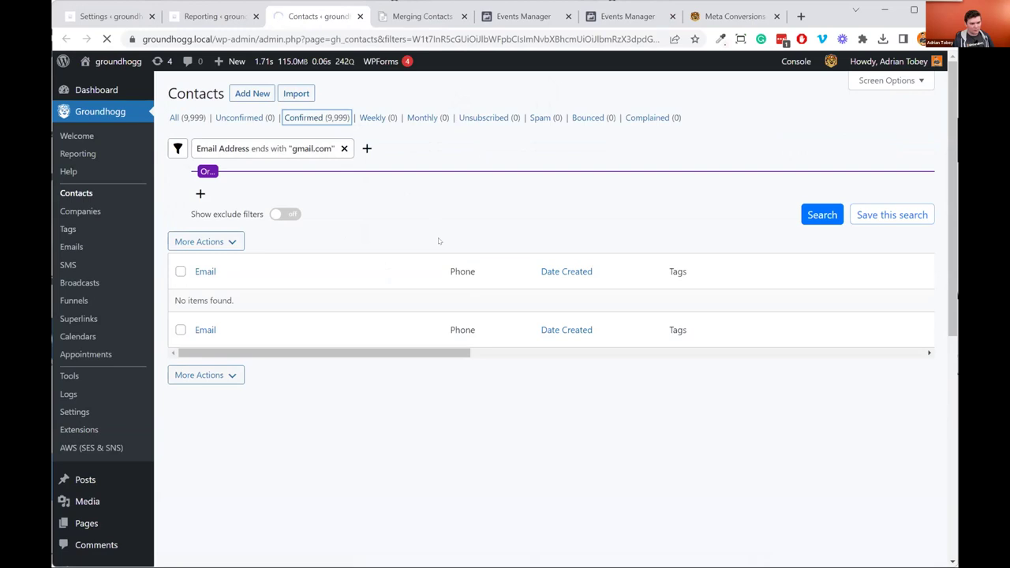
{"action": "scroll", "coordinate": [426, 255], "scroll_direction": "down", "scroll_amount": 1}
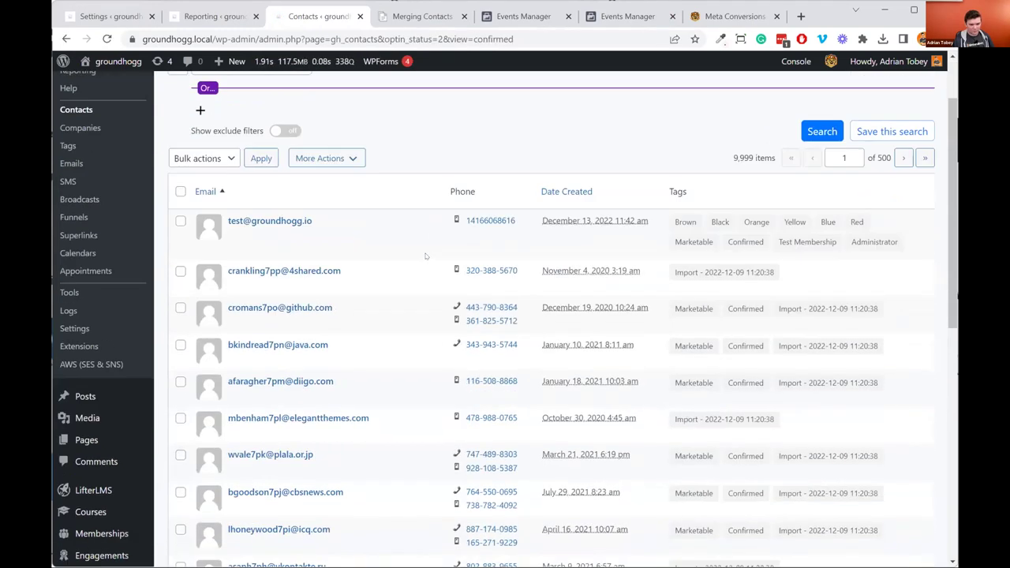
{"action": "scroll", "coordinate": [425, 256], "scroll_direction": "down", "scroll_amount": 7}
{"action": "scroll", "coordinate": [394, 371], "scroll_direction": "up", "scroll_amount": 4}
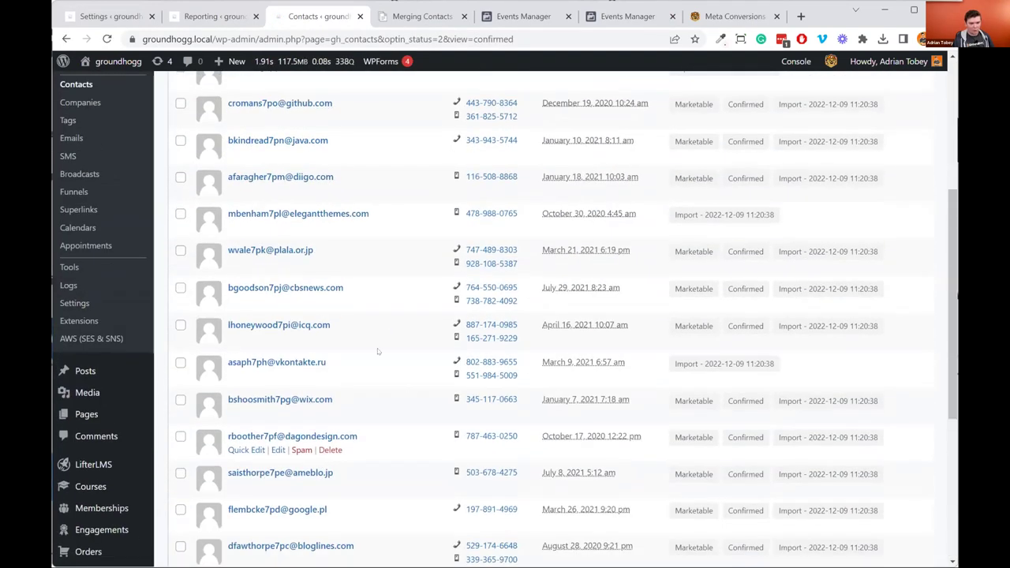
{"action": "scroll", "coordinate": [378, 351], "scroll_direction": "up", "scroll_amount": 1}
{"action": "scroll", "coordinate": [363, 316], "scroll_direction": "up", "scroll_amount": 1}
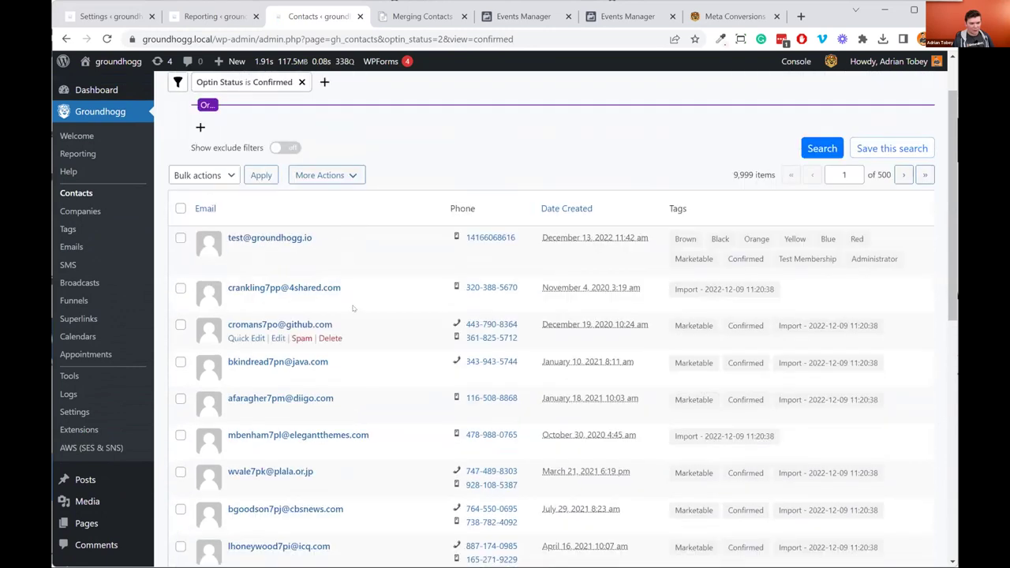
Step: Copy the domain groundhogg.io from the first contact's email, make it the "People that use Gmail" report's ends-with filter value, and save the report
{"action": "double_click", "coordinate": [281, 235]}
{"action": "key", "text": "ctrl+c"}
{"action": "key", "text": "ctrl+shift+Tab"}
{"action": "left_click", "coordinate": [338, 183]}
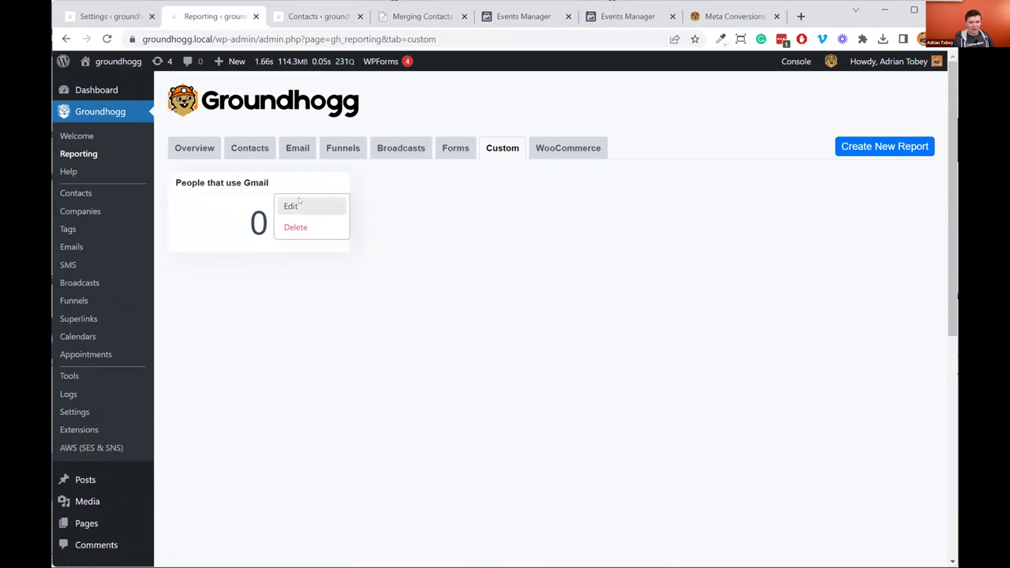
{"action": "left_click", "coordinate": [292, 206]}
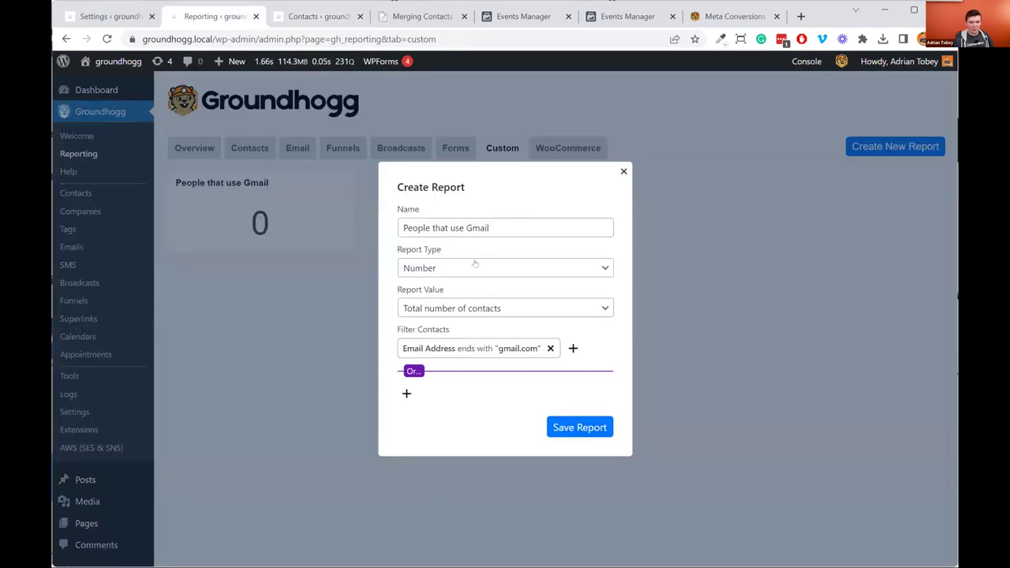
{"action": "left_click", "coordinate": [521, 351]}
{"action": "key", "text": "ctrl+a"}
{"action": "key", "text": "ctrl+v"}
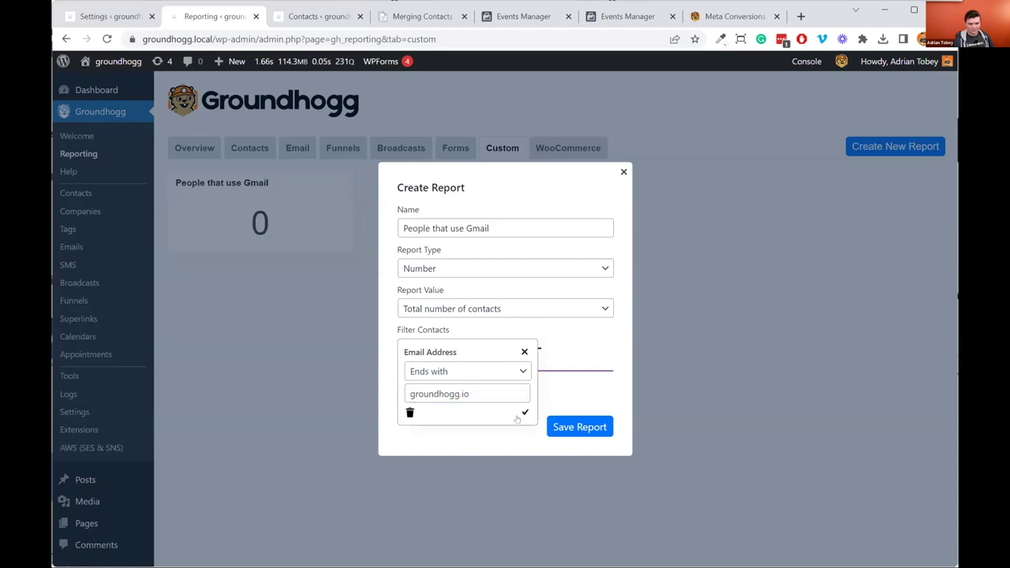
{"action": "left_click", "coordinate": [525, 412]}
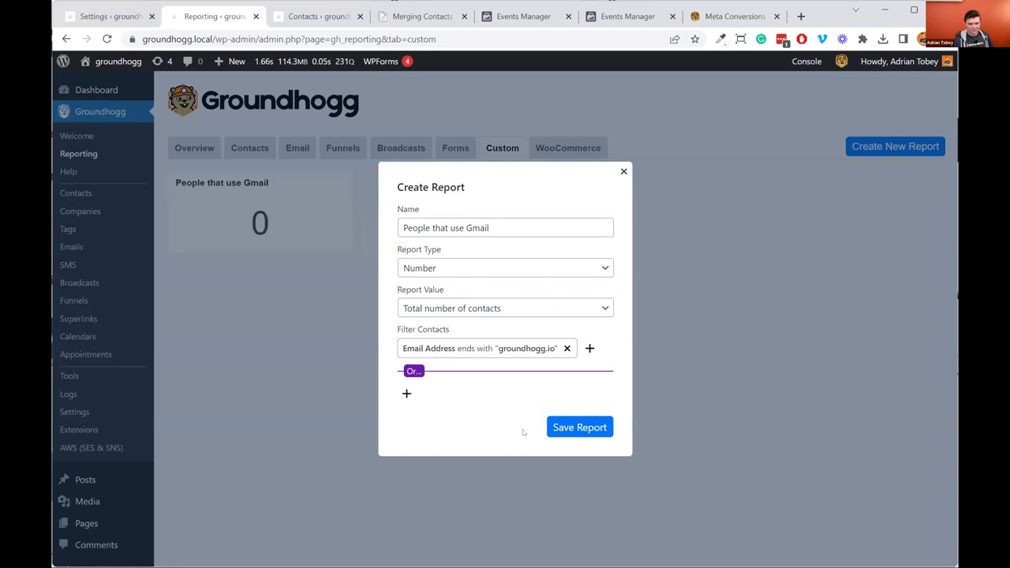
{"action": "left_click", "coordinate": [670, 403]}
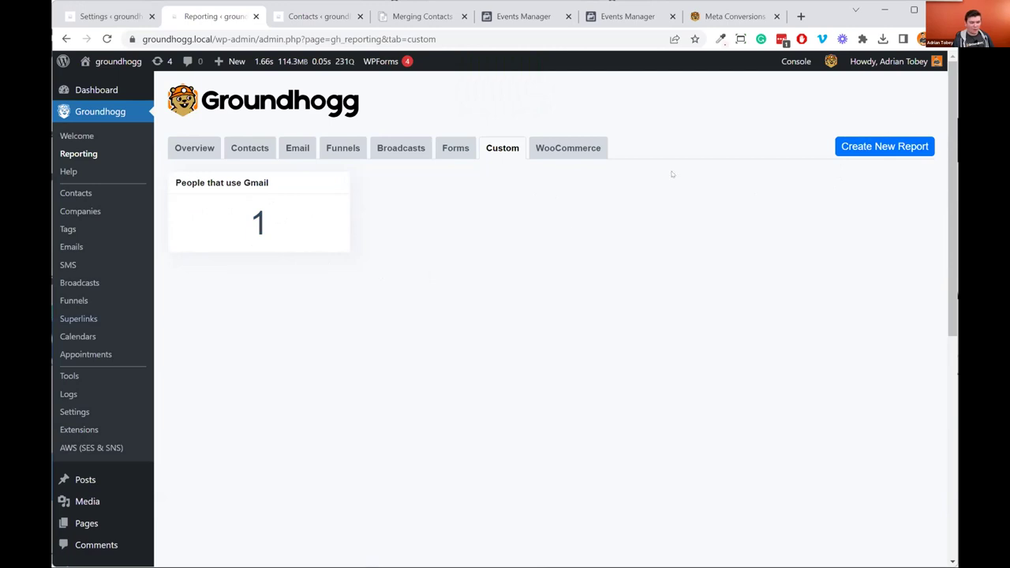
Step: Create and save a custom report named "Country" as a Pie Chart based on the custom field "country"
{"action": "left_click", "coordinate": [879, 144]}
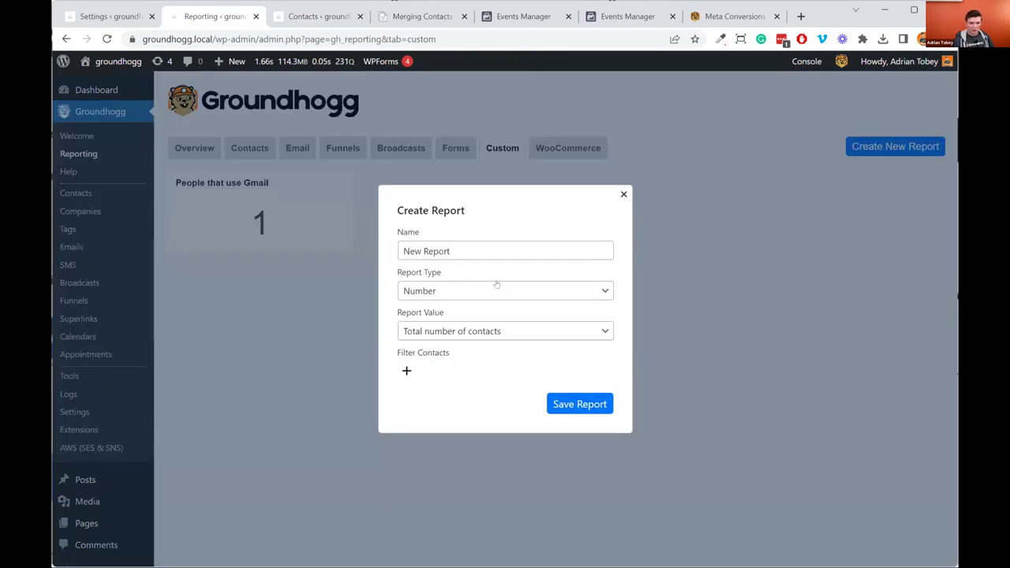
{"action": "left_click_drag", "start_coordinate": [480, 251], "coordinate": [357, 243]}
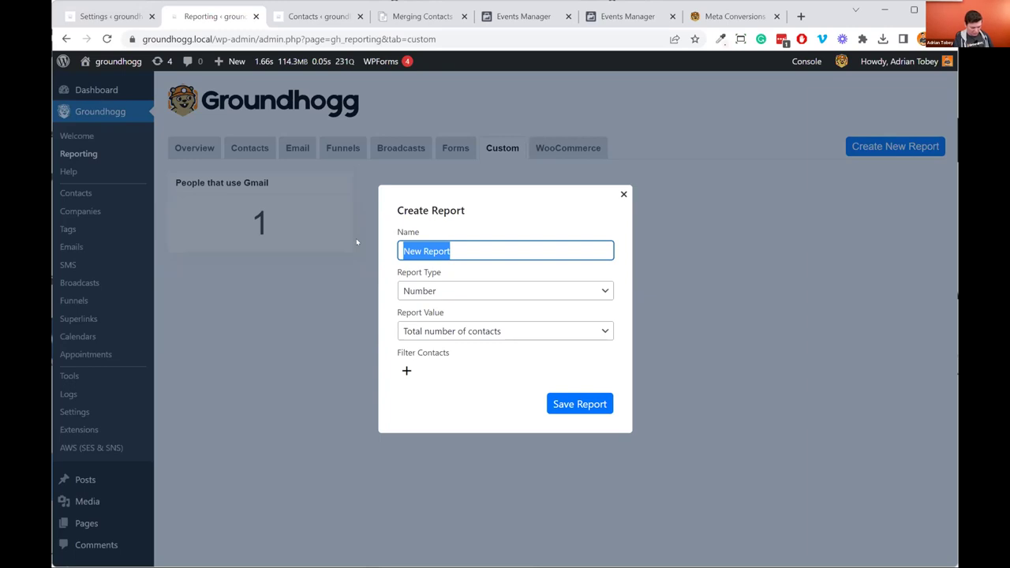
{"action": "type", "text": "Country"}
{"action": "key", "text": "Tab"}
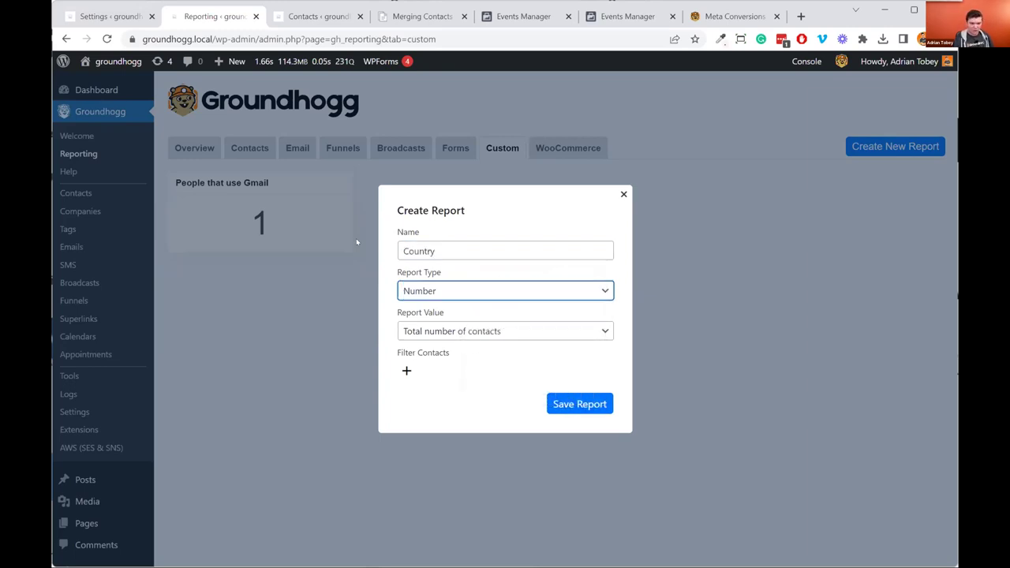
{"action": "left_click", "coordinate": [472, 292]}
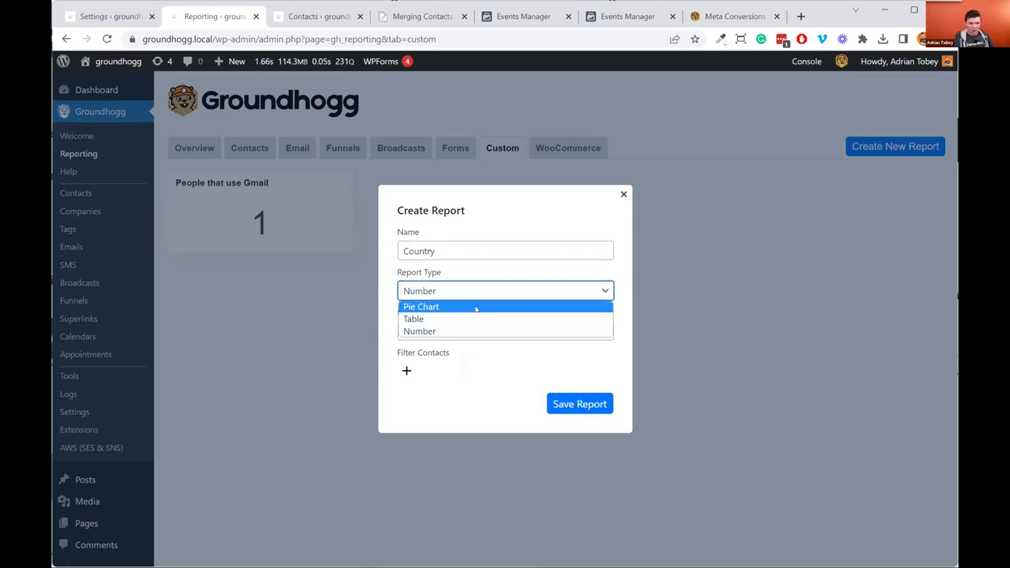
{"action": "left_click", "coordinate": [476, 307]}
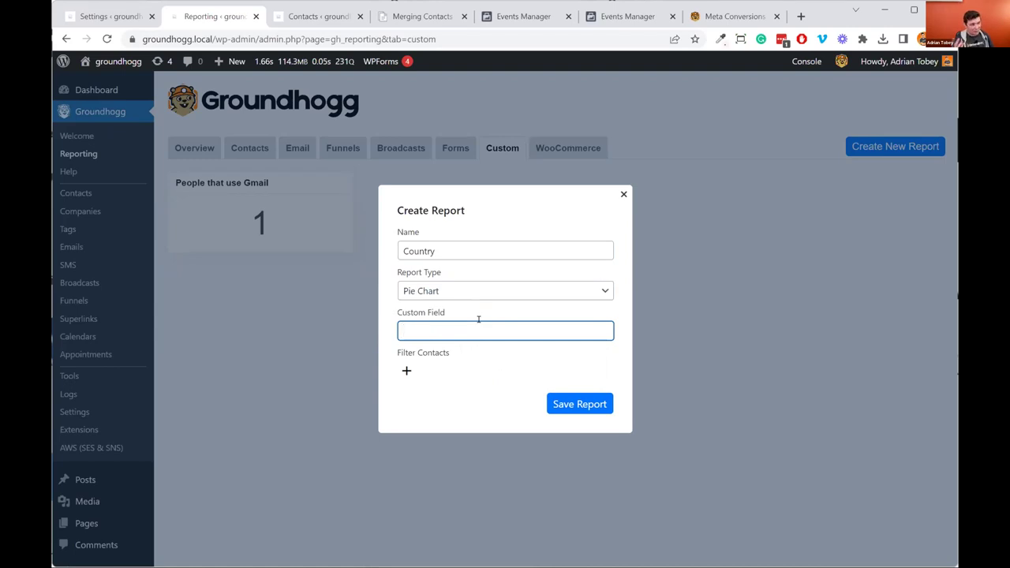
{"action": "type", "text": "country"}
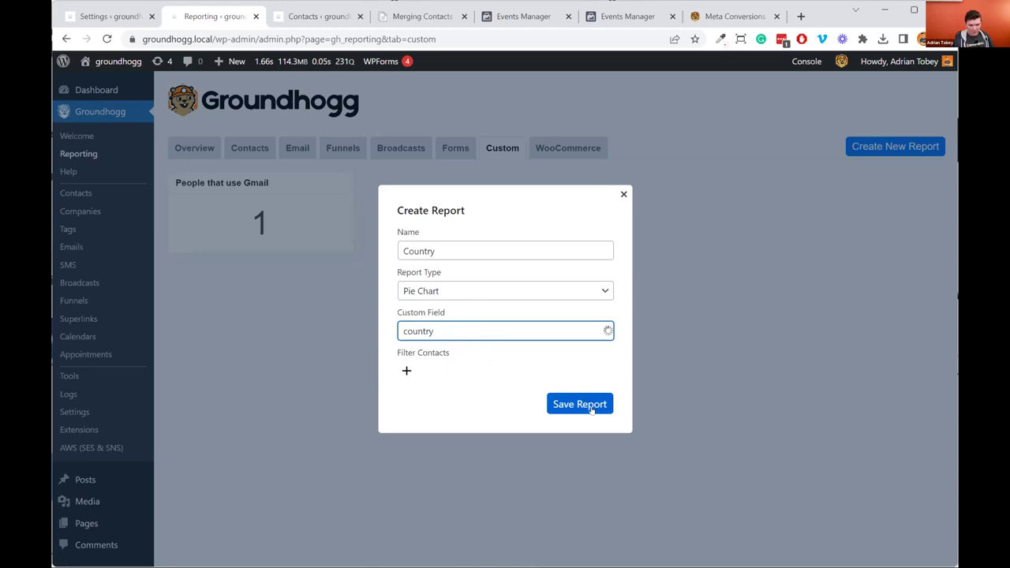
{"action": "left_click", "coordinate": [534, 391]}
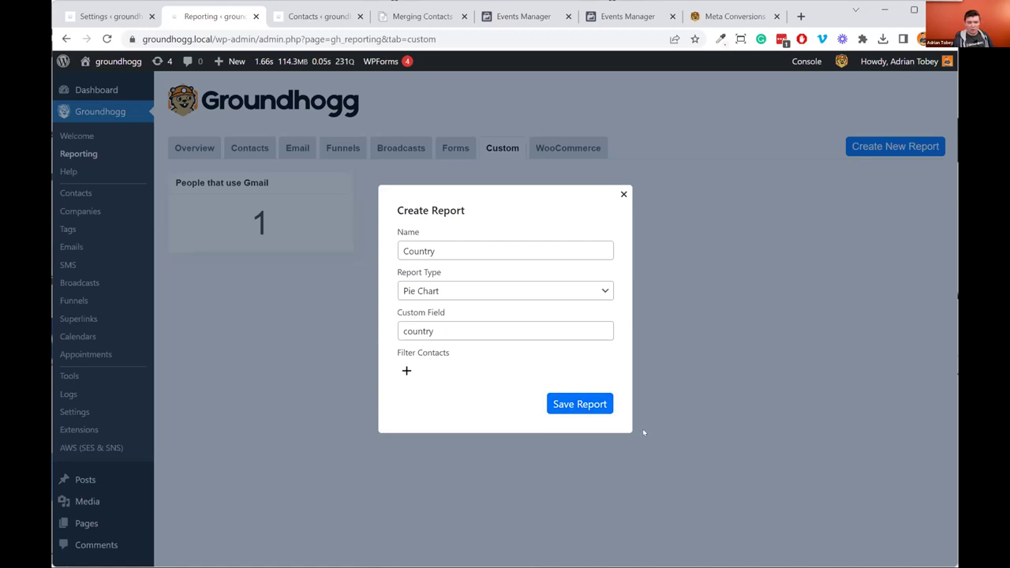
{"action": "left_click", "coordinate": [609, 410]}
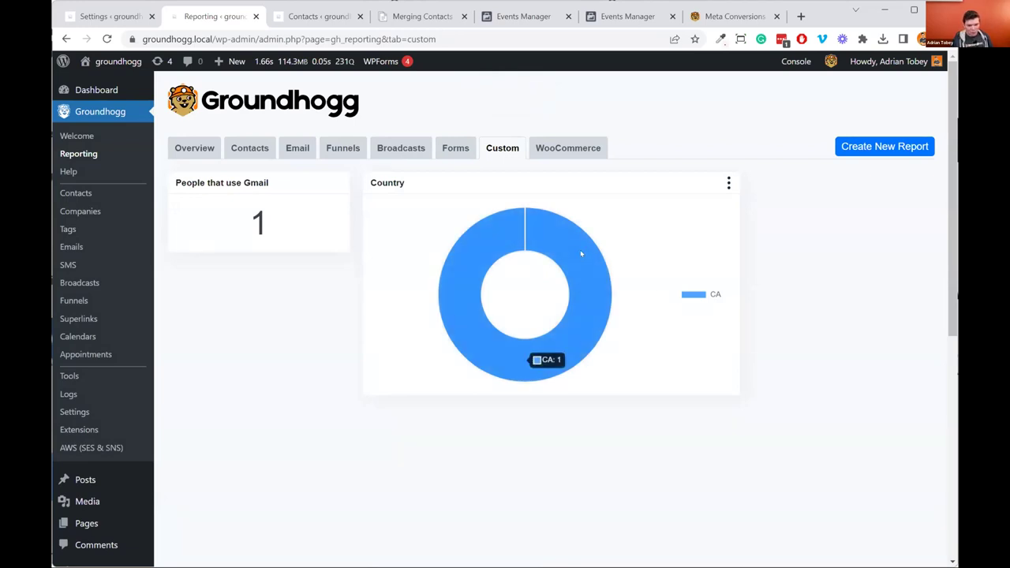
{"action": "mouse_move", "coordinate": [597, 332]}
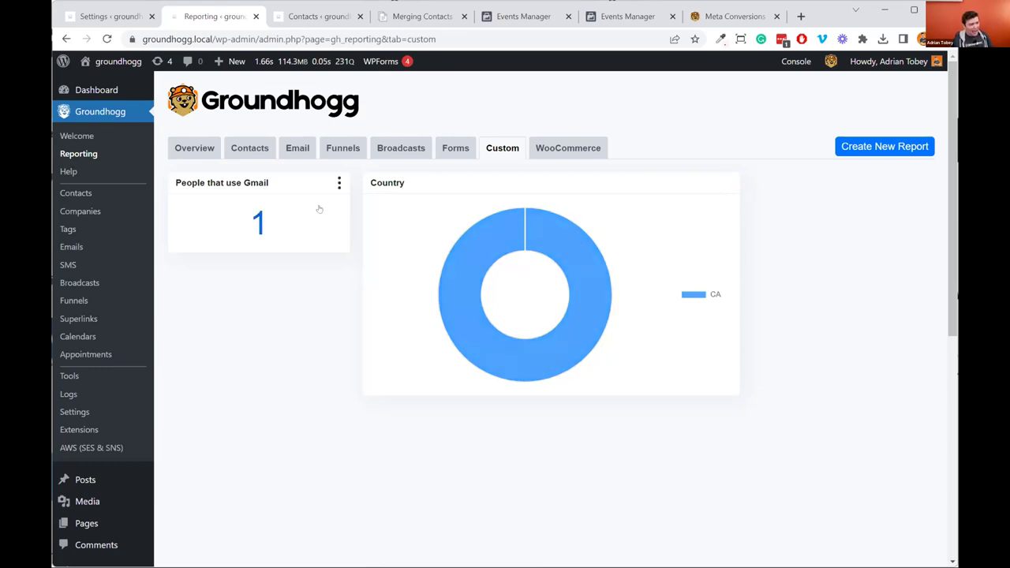
{"action": "left_click", "coordinate": [253, 220]}
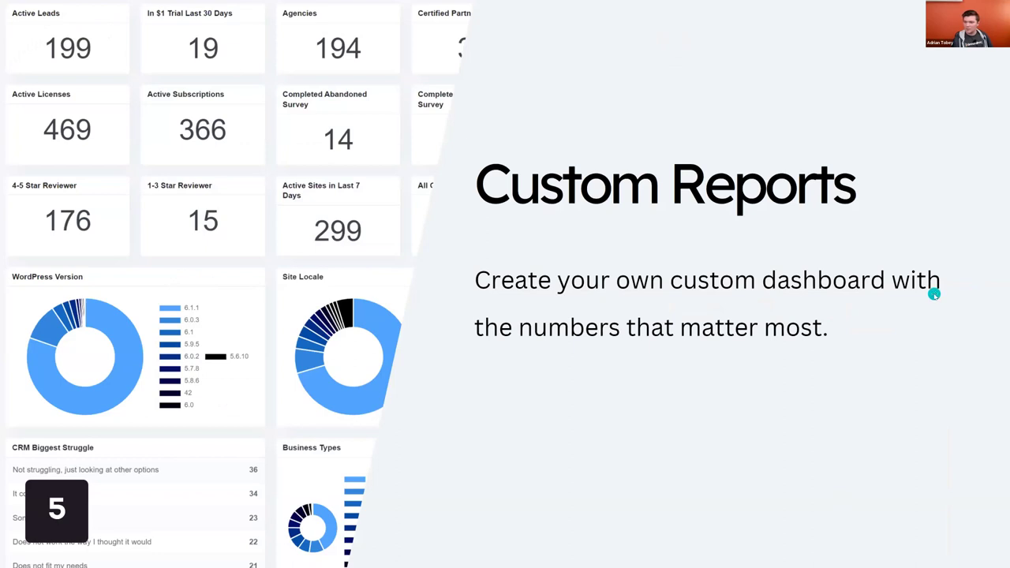
{"action": "key", "text": "Right"}
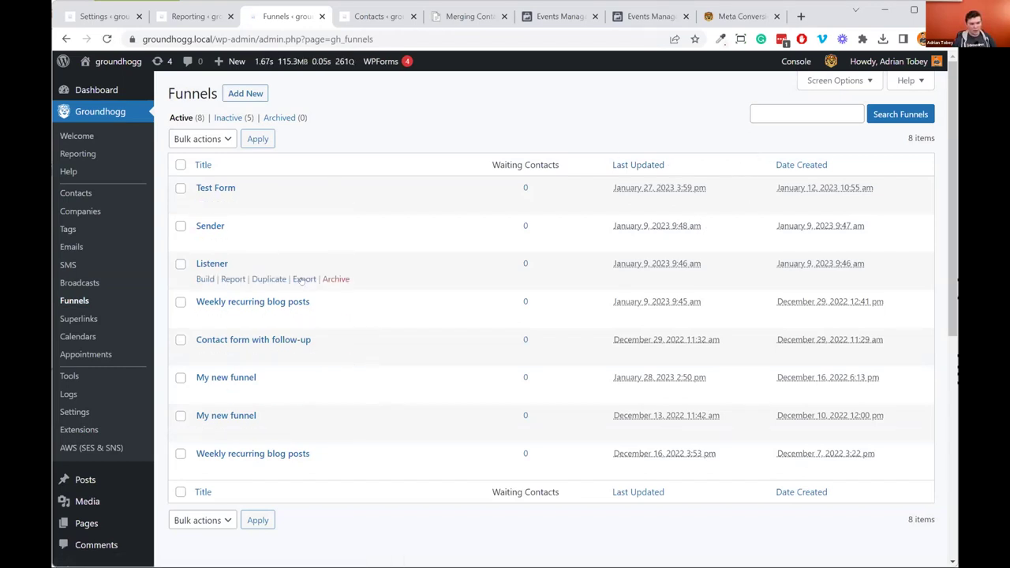
Step: Export the Listener funnel and choose funnel-listener.funnel as the file for a funnel import
{"action": "left_click", "coordinate": [304, 279]}
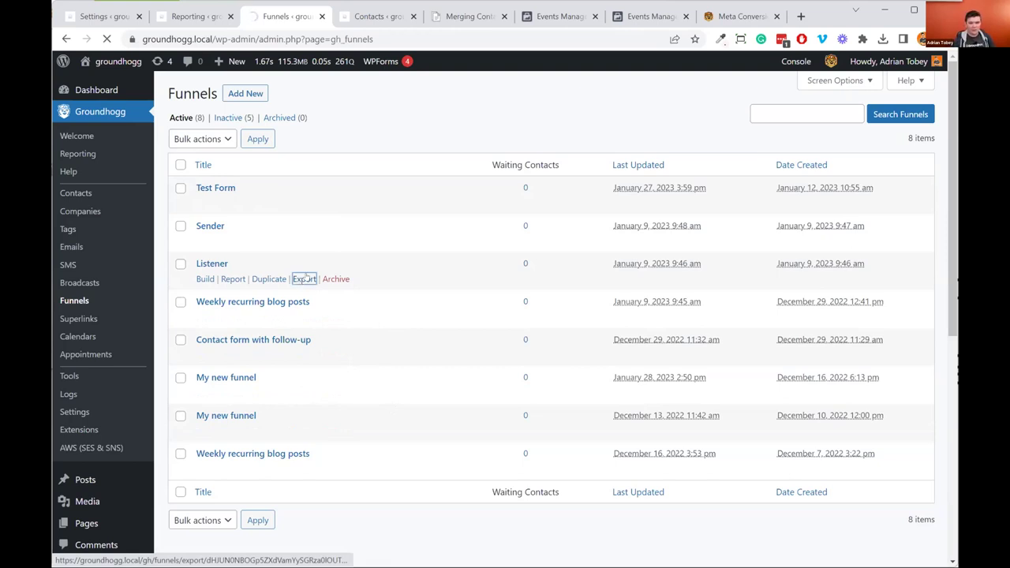
{"action": "left_click", "coordinate": [245, 98]}
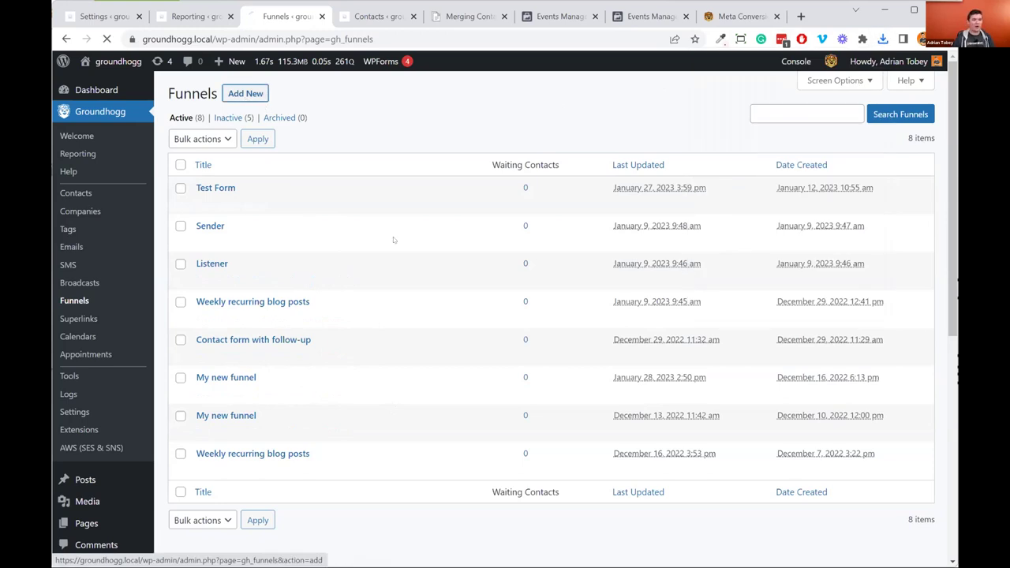
{"action": "left_click", "coordinate": [275, 132]}
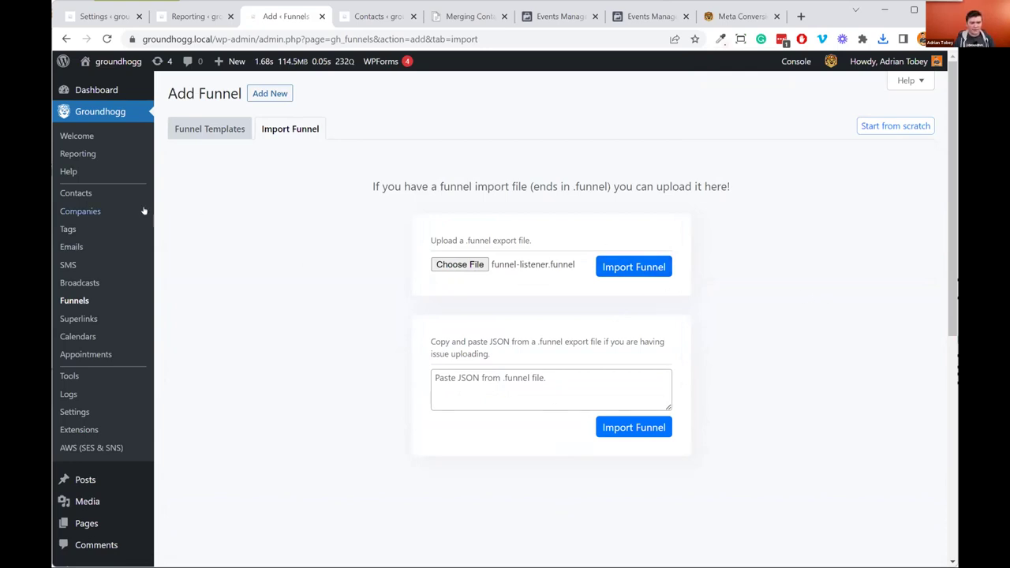
Step: Open the Test Form funnel for editing, bring up its share link and select the unique code at the link's end
{"action": "left_click", "coordinate": [96, 298]}
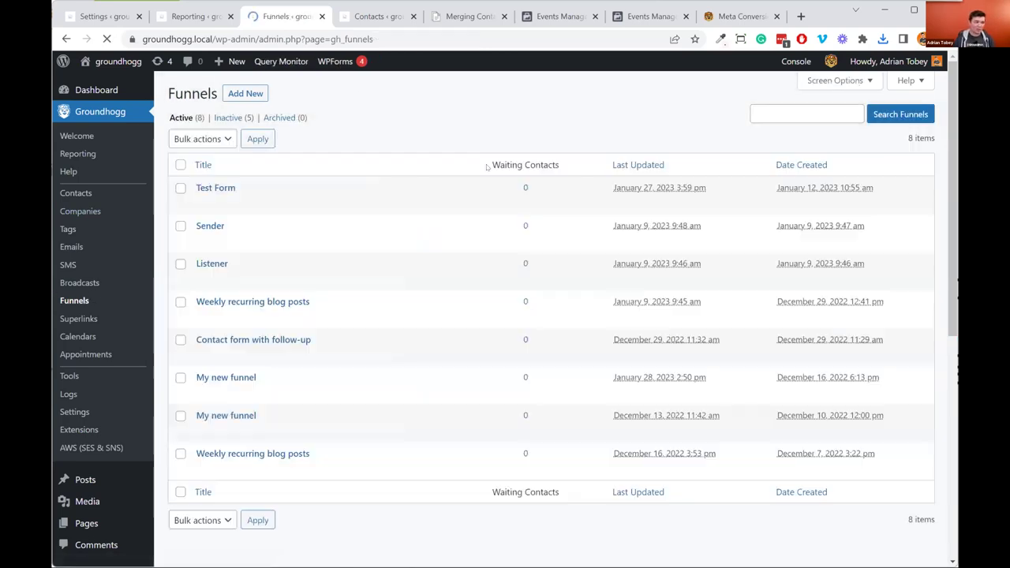
{"action": "left_click", "coordinate": [217, 189]}
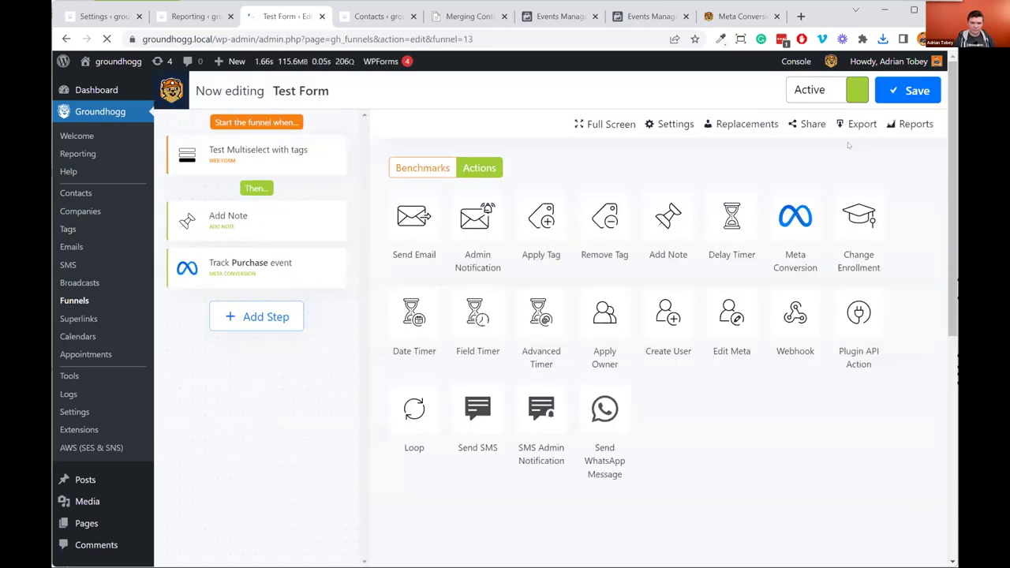
{"action": "left_click", "coordinate": [798, 124]}
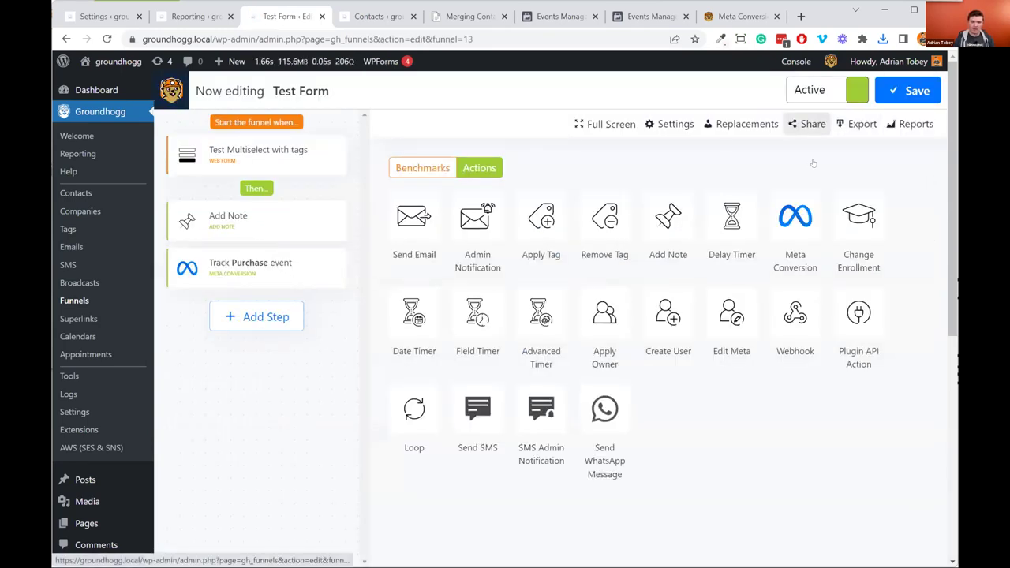
{"action": "left_click", "coordinate": [477, 105]}
{"action": "left_click_drag", "start_coordinate": [443, 105], "coordinate": [701, 119]}
{"action": "double_click", "coordinate": [604, 105]}
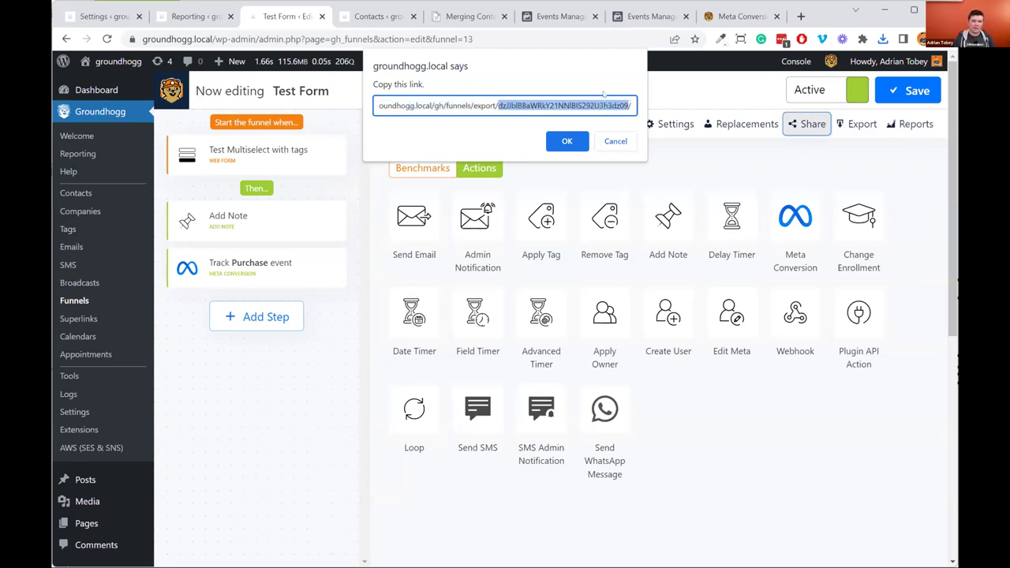
Step: Select the Test Form funnel's entire share link and dismiss the link prompt
{"action": "triple_click", "coordinate": [558, 105]}
{"action": "left_click", "coordinate": [559, 105], "text": "shift"}
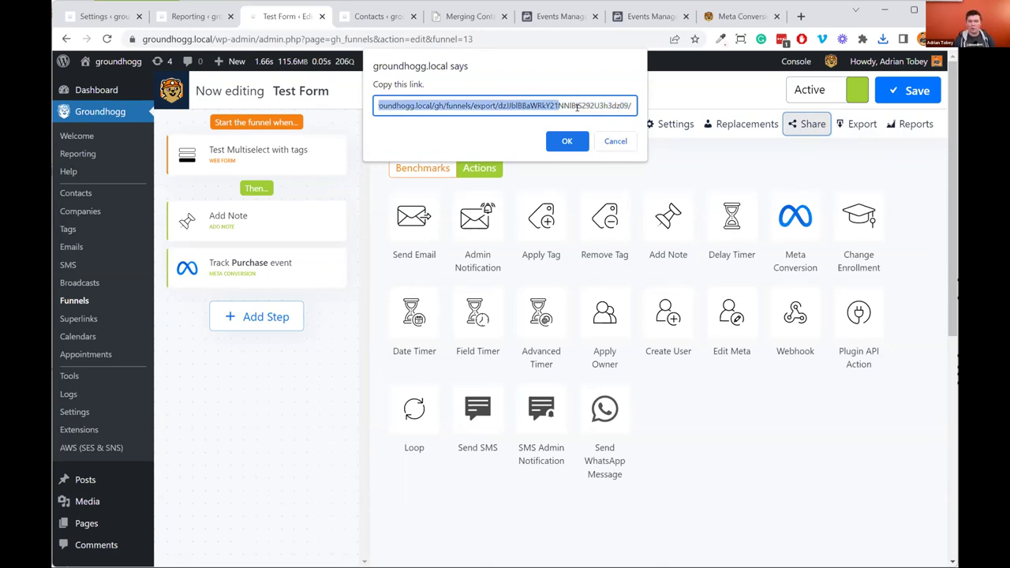
{"action": "triple_click", "coordinate": [577, 107]}
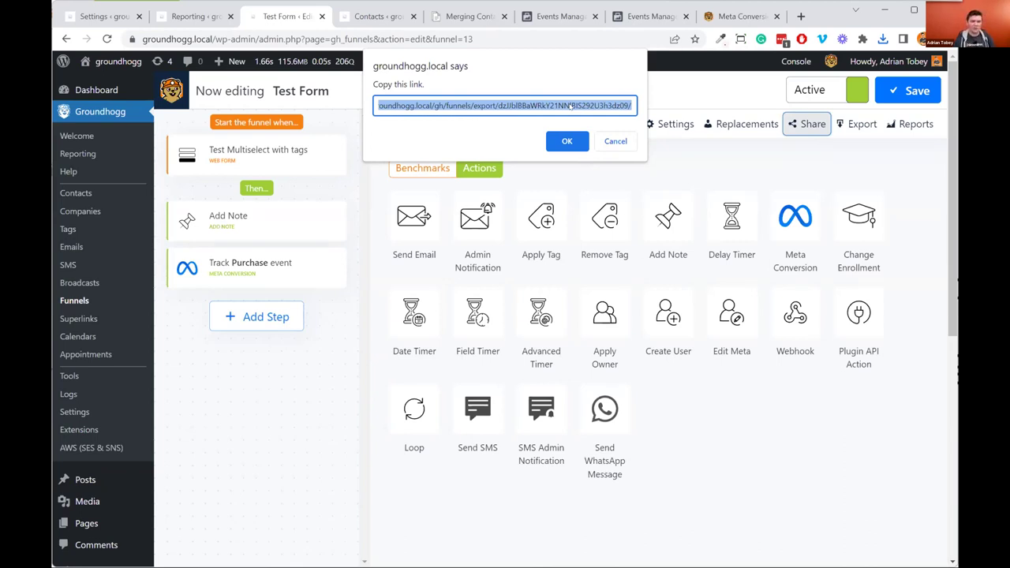
{"action": "left_click", "coordinate": [608, 141]}
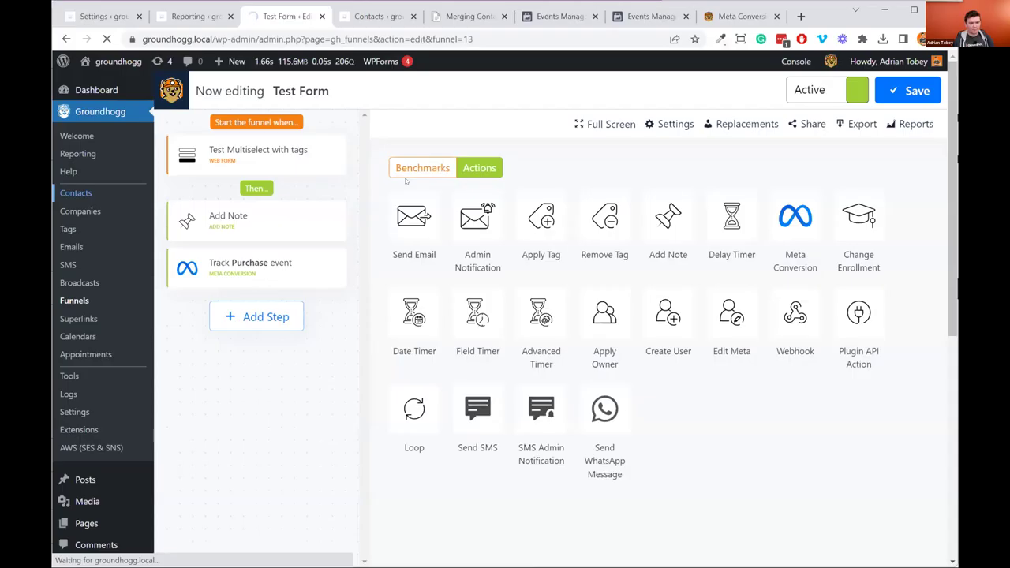
Step: Open the contacts list and examine it together with the additional actions offered for all contacts
{"action": "scroll", "coordinate": [559, 432], "scroll_direction": "down", "scroll_amount": 6}
{"action": "scroll", "coordinate": [559, 432], "scroll_direction": "up", "scroll_amount": 4}
{"action": "scroll", "coordinate": [559, 432], "scroll_direction": "up", "scroll_amount": 3}
{"action": "scroll", "coordinate": [561, 435], "scroll_direction": "down", "scroll_amount": 6}
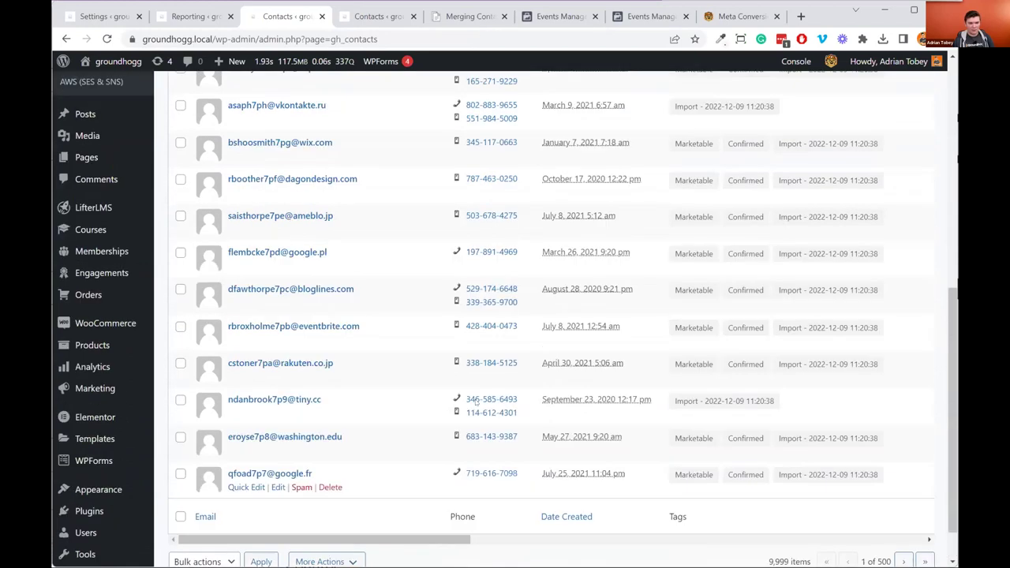
{"action": "scroll", "coordinate": [561, 435], "scroll_direction": "up", "scroll_amount": 5}
{"action": "scroll", "coordinate": [351, 126], "scroll_direction": "up", "scroll_amount": 1}
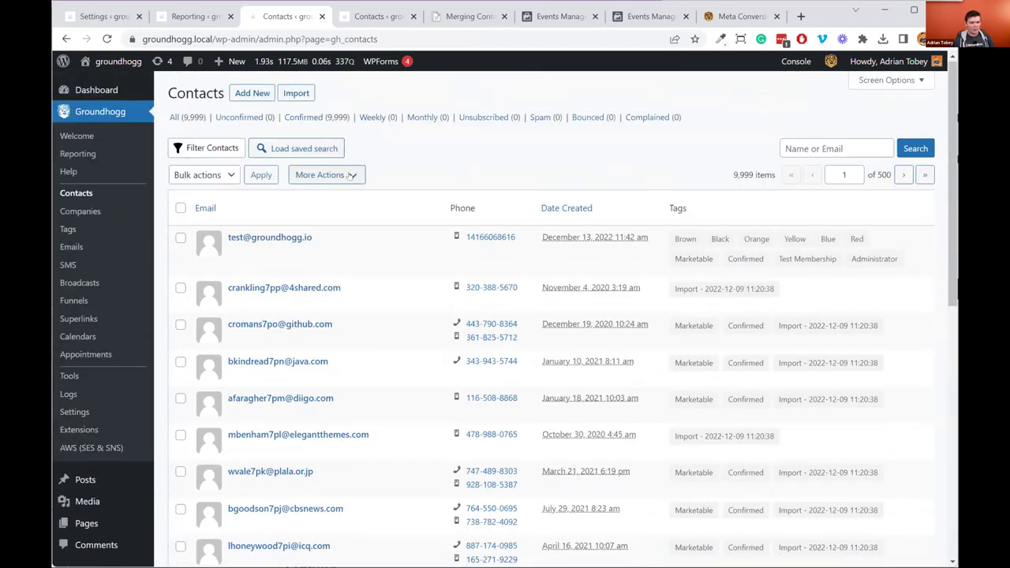
{"action": "left_click", "coordinate": [335, 175]}
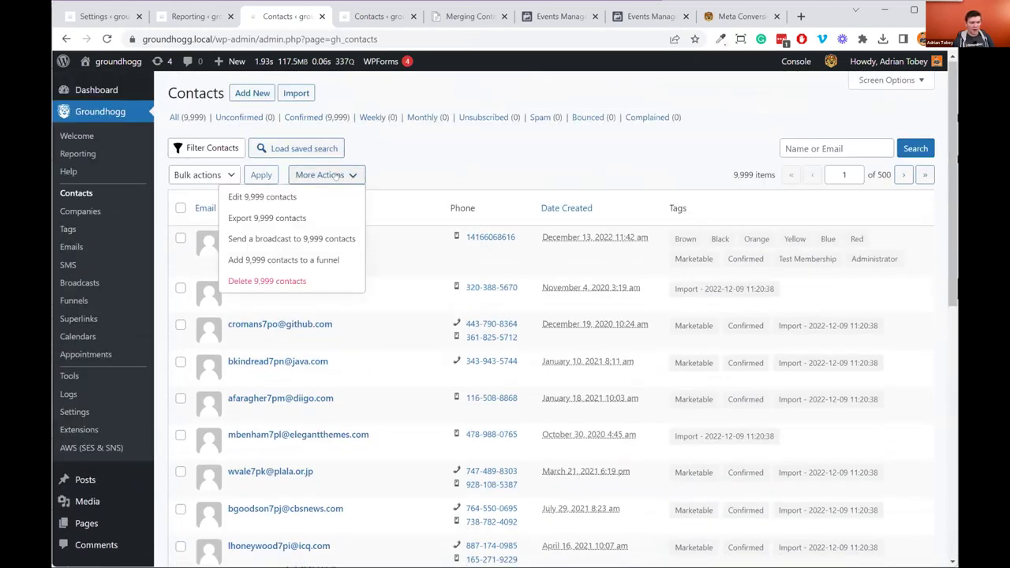
{"action": "left_click_drag", "start_coordinate": [513, 175], "coordinate": [775, 174]}
{"action": "left_click", "coordinate": [698, 168]}
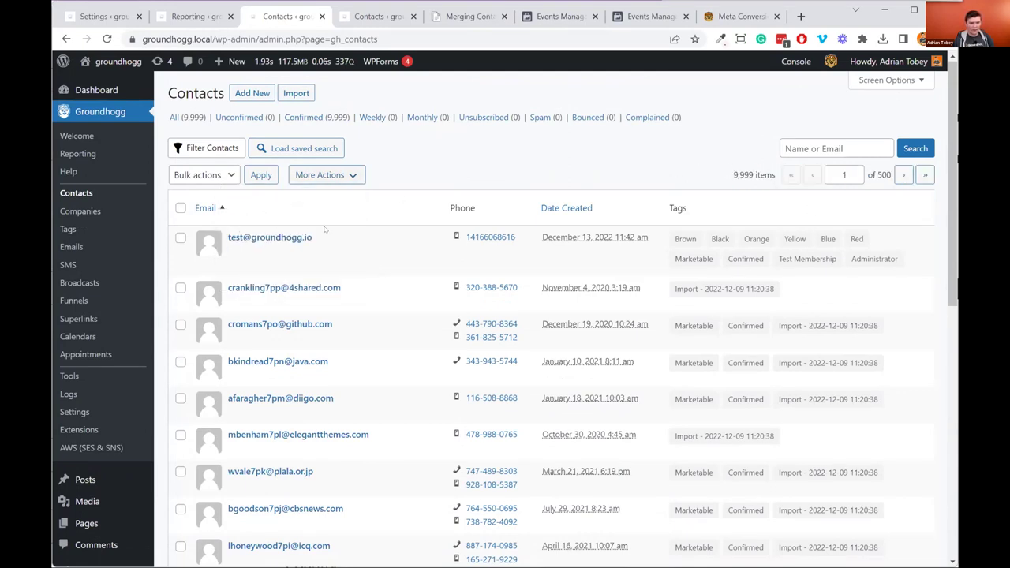
Step: Filter the contacts by First Name starts with "A" and run the search
{"action": "key", "text": "F5"}
{"action": "left_click", "coordinate": [200, 148]}
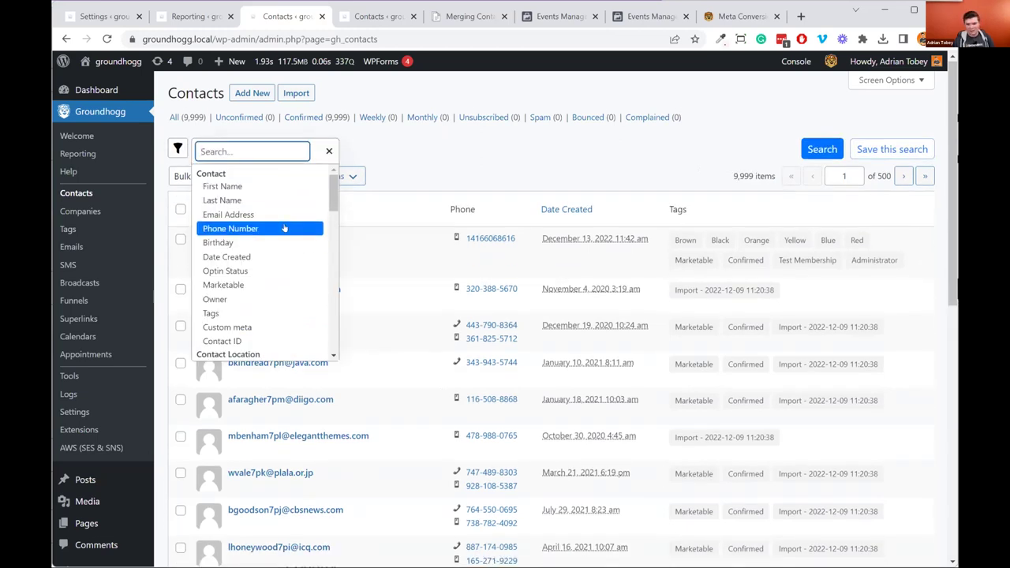
{"action": "scroll", "coordinate": [285, 228], "scroll_direction": "down", "scroll_amount": 10}
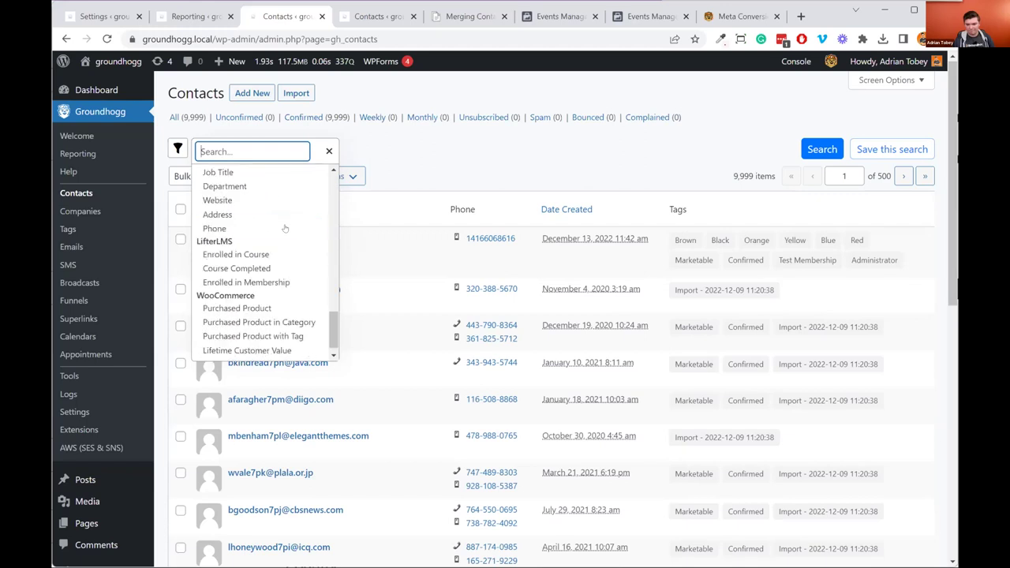
{"action": "scroll", "coordinate": [285, 228], "scroll_direction": "up", "scroll_amount": 10}
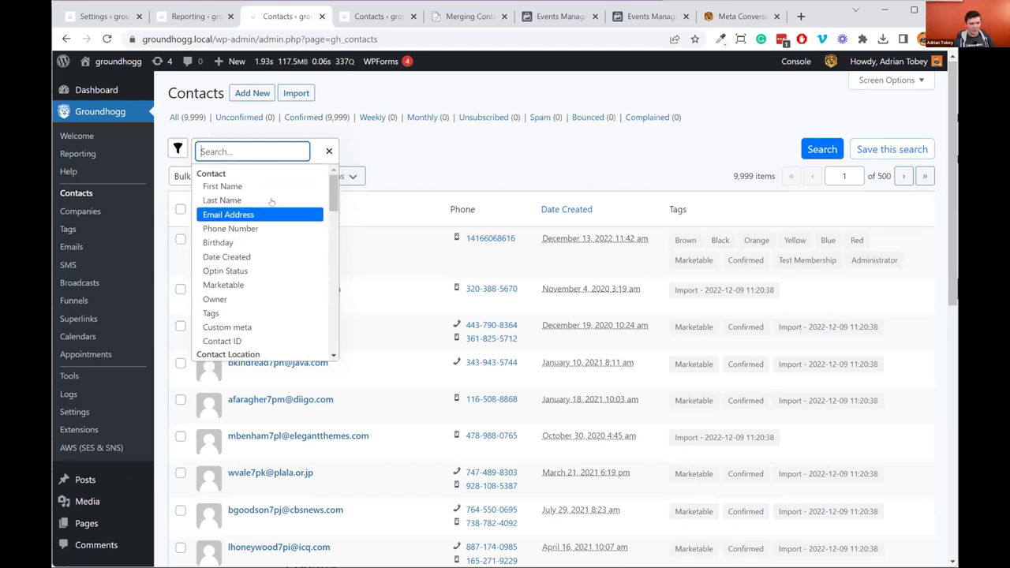
{"action": "left_click", "coordinate": [266, 185]}
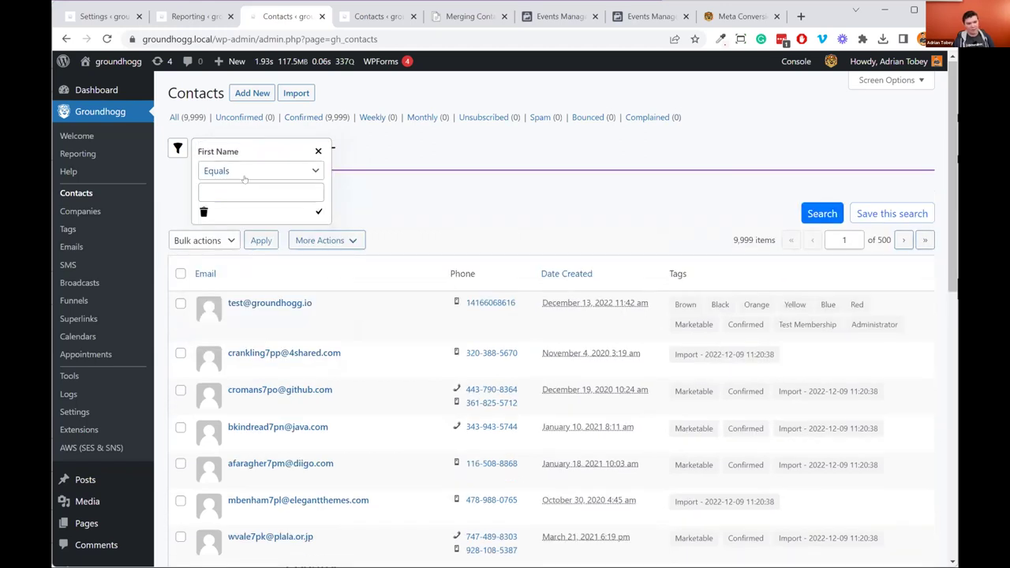
{"action": "left_click", "coordinate": [241, 172]}
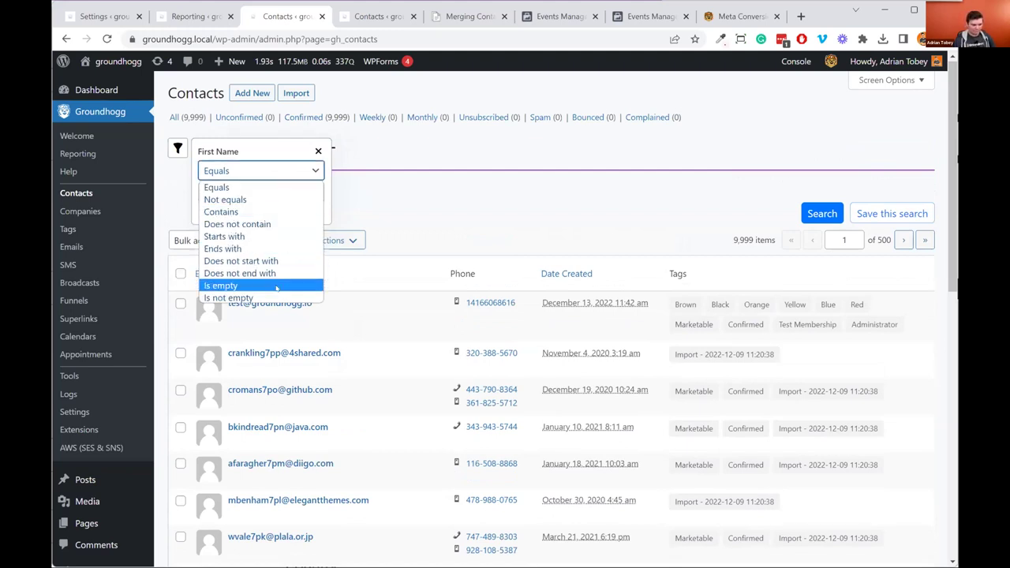
{"action": "left_click", "coordinate": [271, 237]}
{"action": "type", "text": "A"}
{"action": "left_click", "coordinate": [372, 219]}
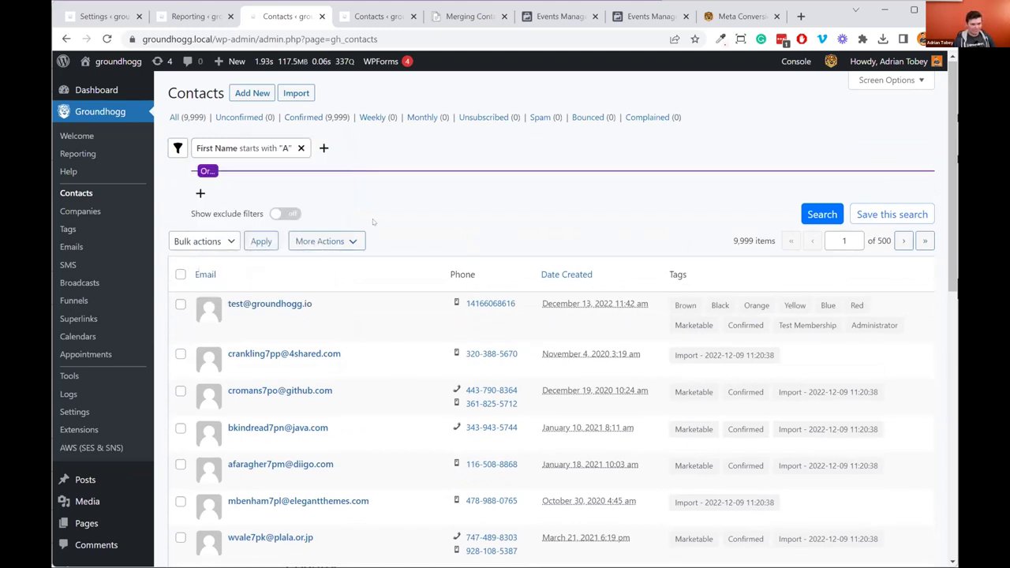
{"action": "left_click", "coordinate": [805, 217]}
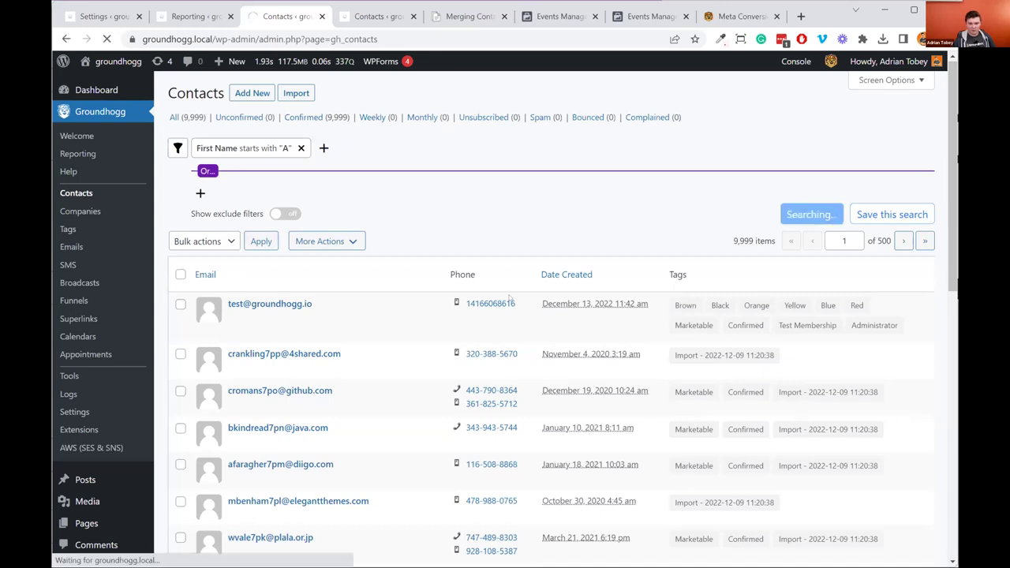
{"action": "left_click_drag", "start_coordinate": [934, 242], "coordinate": [761, 237]}
{"action": "left_click", "coordinate": [575, 227]}
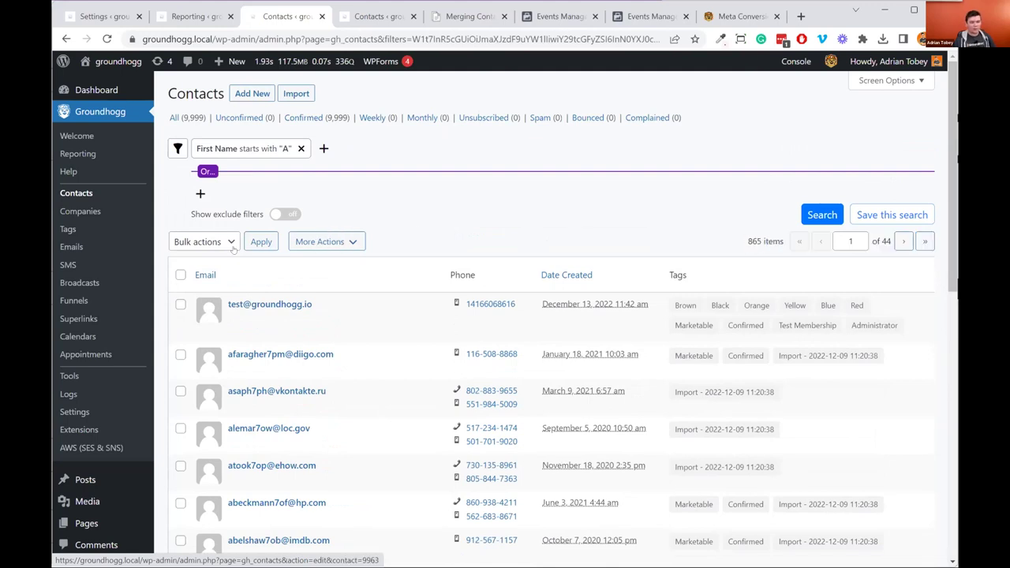
Step: Open the bulk edit for all filtered contacts and examine its optin status, owner, location, tag and custom field options
{"action": "left_click", "coordinate": [347, 242]}
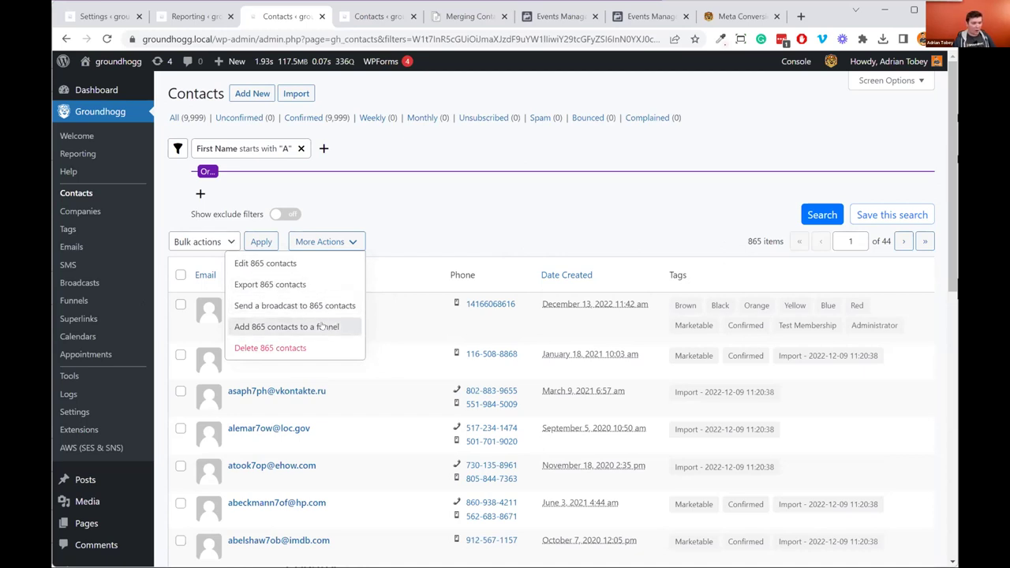
{"action": "left_click", "coordinate": [307, 265]}
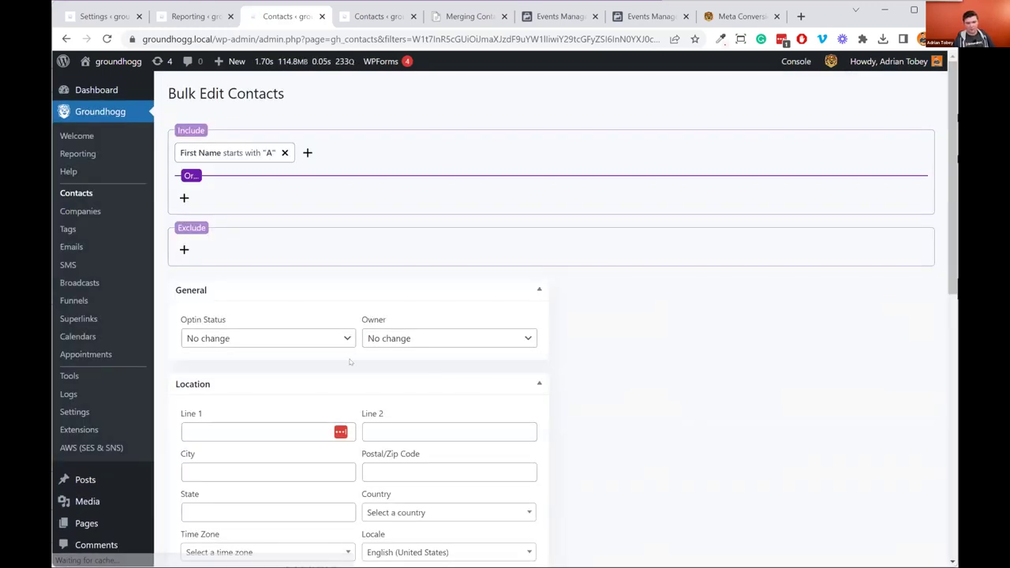
{"action": "left_click", "coordinate": [307, 338]}
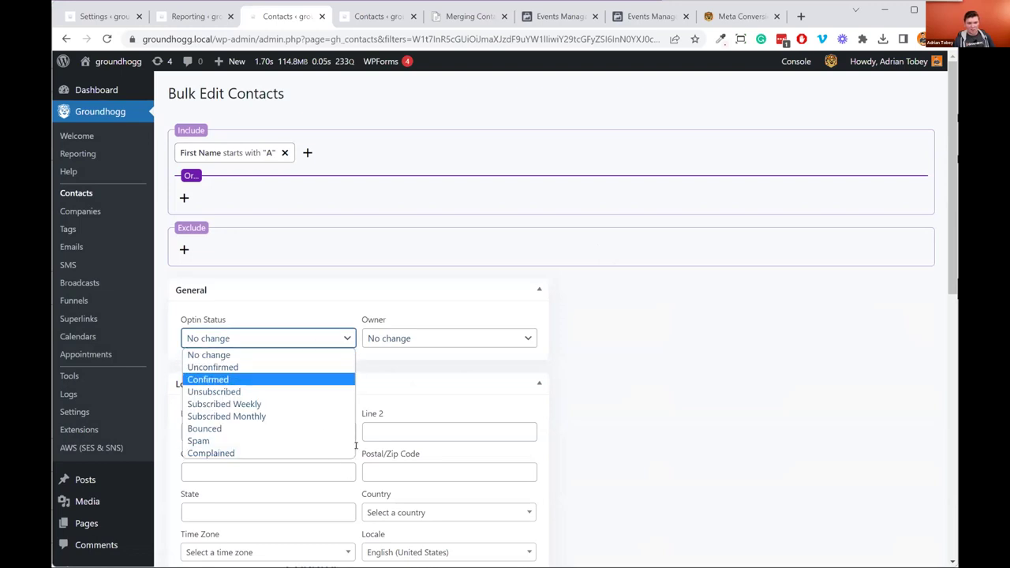
{"action": "left_click", "coordinate": [448, 339]}
{"action": "scroll", "coordinate": [682, 437], "scroll_direction": "down", "scroll_amount": 2}
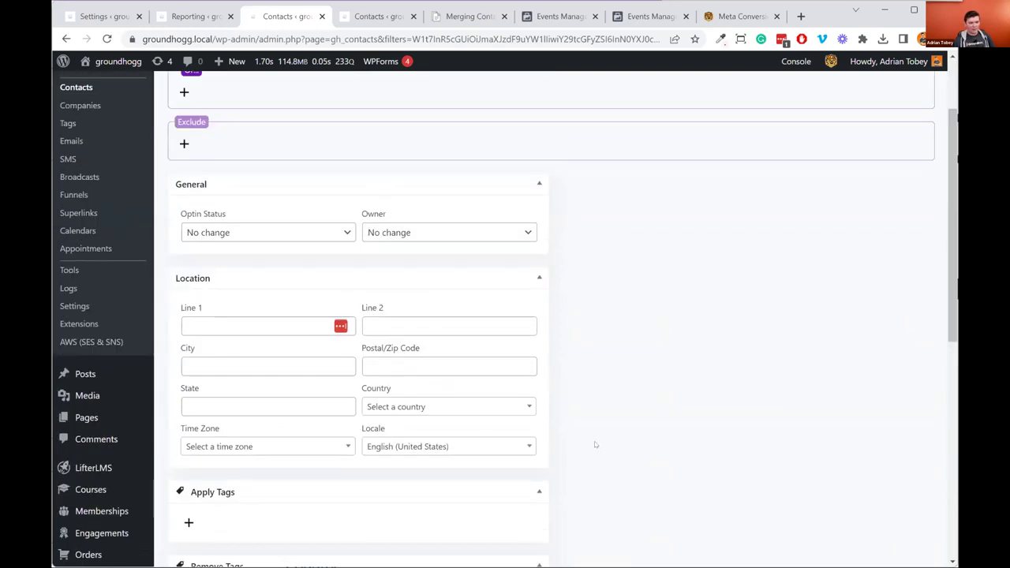
{"action": "left_click", "coordinate": [231, 329]}
{"action": "left_click", "coordinate": [648, 347]}
{"action": "scroll", "coordinate": [496, 371], "scroll_direction": "down", "scroll_amount": 6}
{"action": "left_click", "coordinate": [189, 206]}
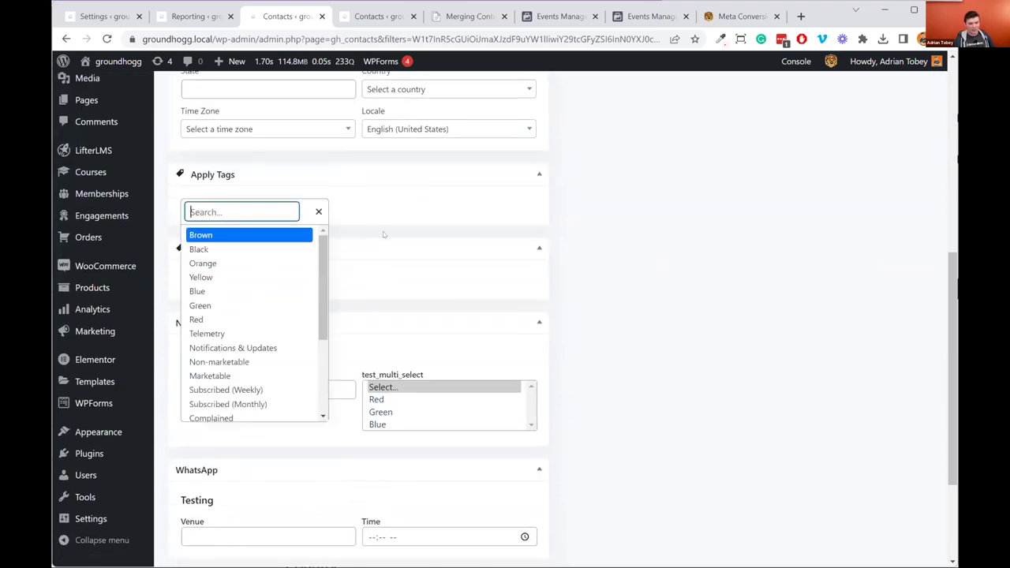
{"action": "left_click", "coordinate": [320, 212]}
{"action": "left_click", "coordinate": [189, 280]}
{"action": "left_click", "coordinate": [316, 285]}
{"action": "scroll", "coordinate": [344, 331], "scroll_direction": "down", "scroll_amount": 2}
{"action": "left_click", "coordinate": [221, 283]}
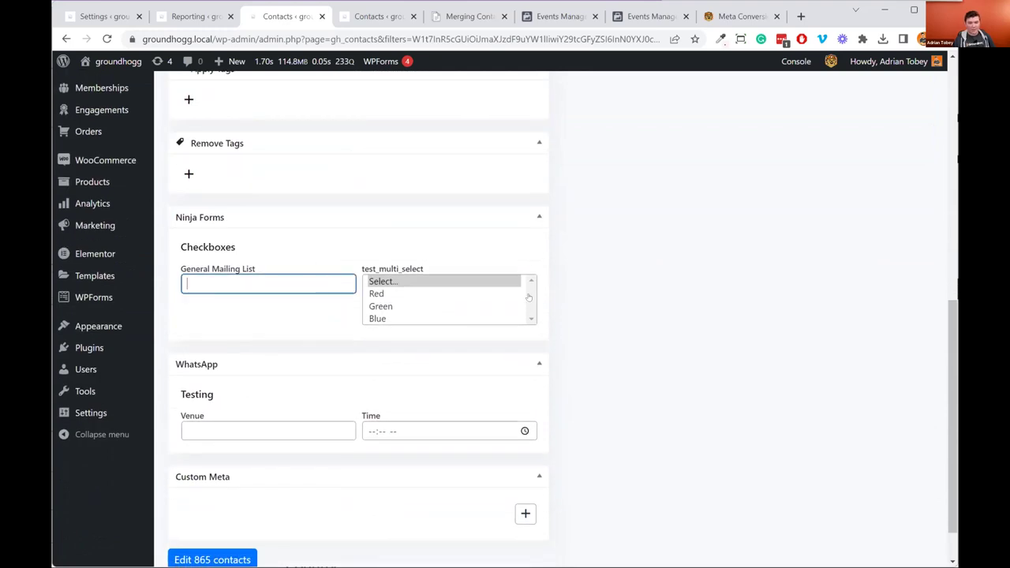
Step: Add a custom meta entry to the bulk edit with both key and value set to "acaca"
{"action": "scroll", "coordinate": [548, 464], "scroll_direction": "down", "scroll_amount": 1}
{"action": "left_click", "coordinate": [526, 462]}
{"action": "left_click", "coordinate": [300, 465]}
{"action": "type", "text": "acaca"}
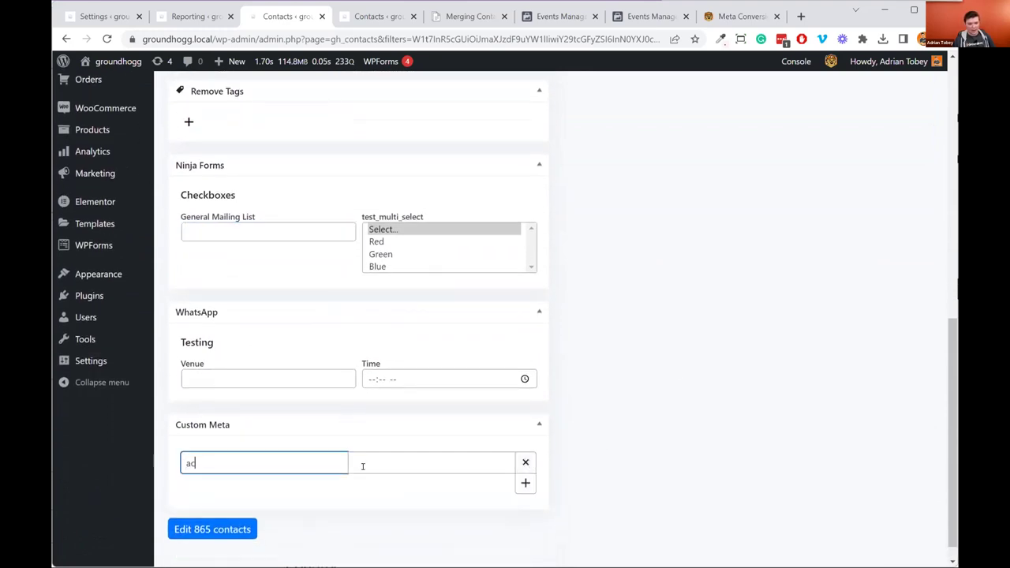
{"action": "key", "text": "Tab"}
{"action": "type", "text": "acaca"}
{"action": "left_click", "coordinate": [623, 486]}
Step: Examine the whole bulk edit form, from the include and exclude filters down to the custom meta section
{"action": "scroll", "coordinate": [689, 299], "scroll_direction": "up", "scroll_amount": 15}
{"action": "scroll", "coordinate": [681, 294], "scroll_direction": "down", "scroll_amount": 15}
{"action": "scroll", "coordinate": [655, 316], "scroll_direction": "up", "scroll_amount": 15}
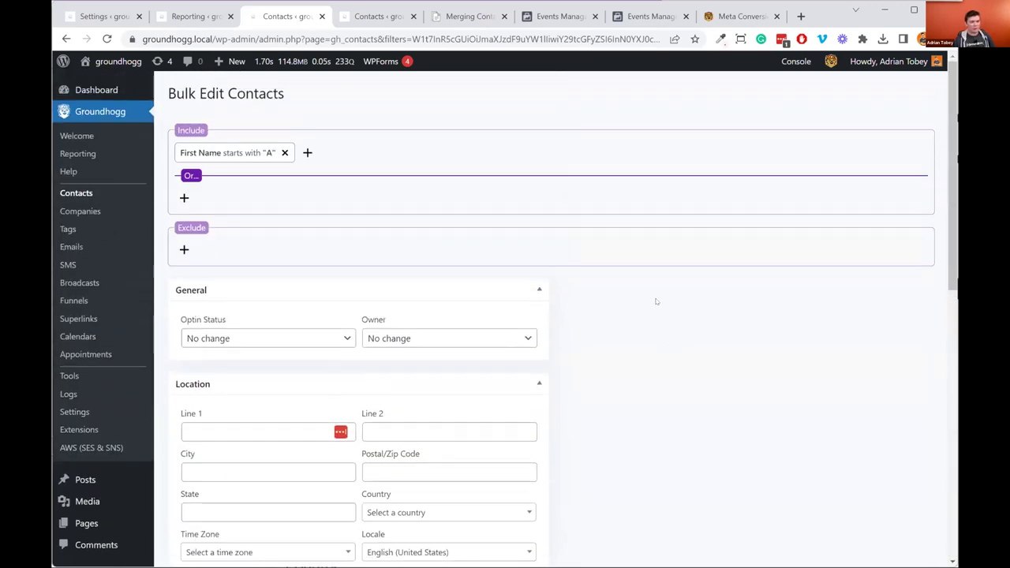
{"action": "scroll", "coordinate": [529, 315], "scroll_direction": "down", "scroll_amount": 15}
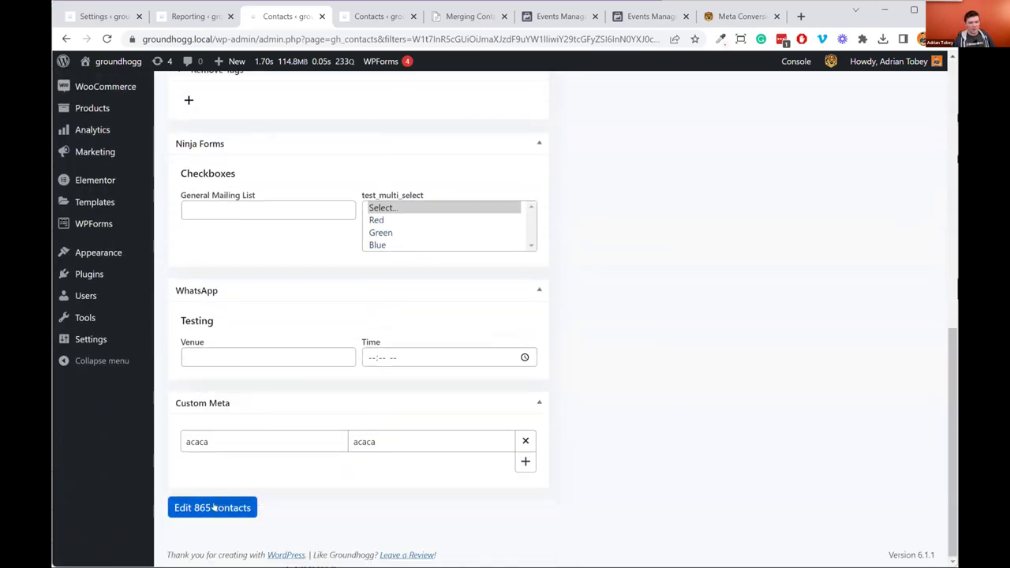
{"action": "right_click", "coordinate": [493, 434]}
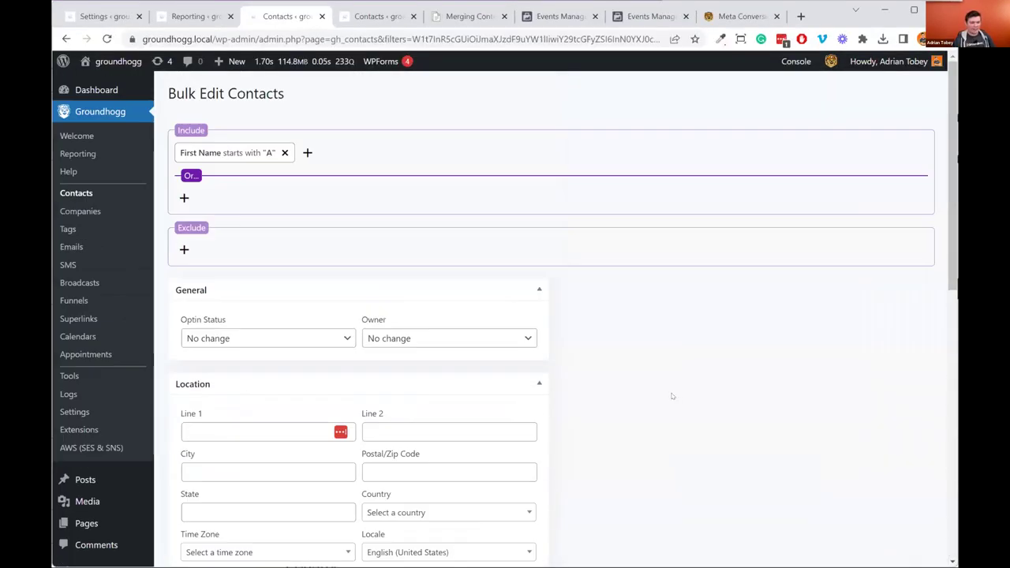
{"action": "scroll", "coordinate": [673, 396], "scroll_direction": "down", "scroll_amount": 2}
{"action": "scroll", "coordinate": [758, 485], "scroll_direction": "up", "scroll_amount": 2}
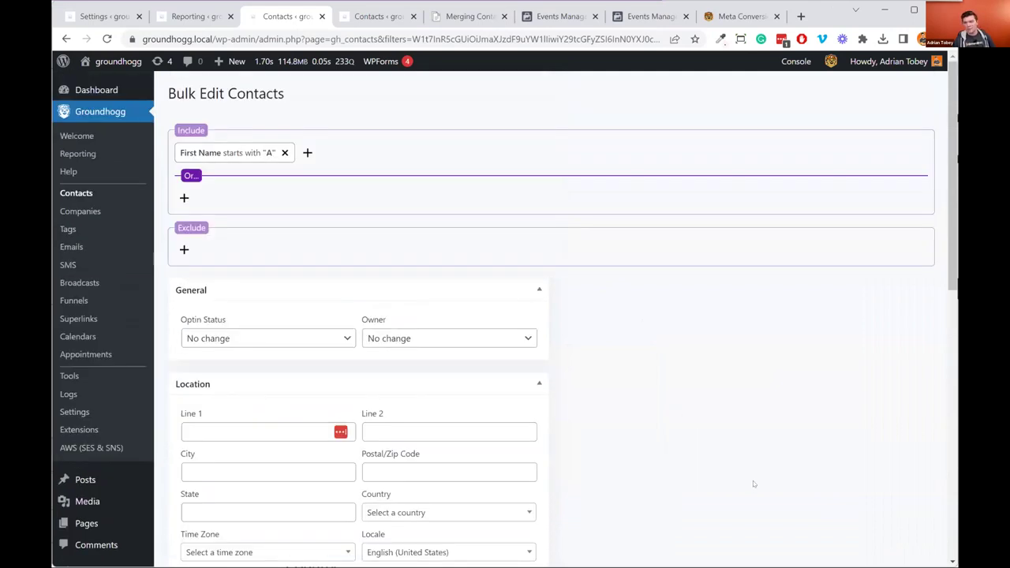
{"action": "scroll", "coordinate": [753, 484], "scroll_direction": "down", "scroll_amount": 8}
{"action": "scroll", "coordinate": [623, 505], "scroll_direction": "up", "scroll_amount": 8}
{"action": "scroll", "coordinate": [622, 507], "scroll_direction": "up", "scroll_amount": 1}
Step: Set the Optin Status in the bulk edit to Unsubscribed
{"action": "left_click", "coordinate": [269, 338]}
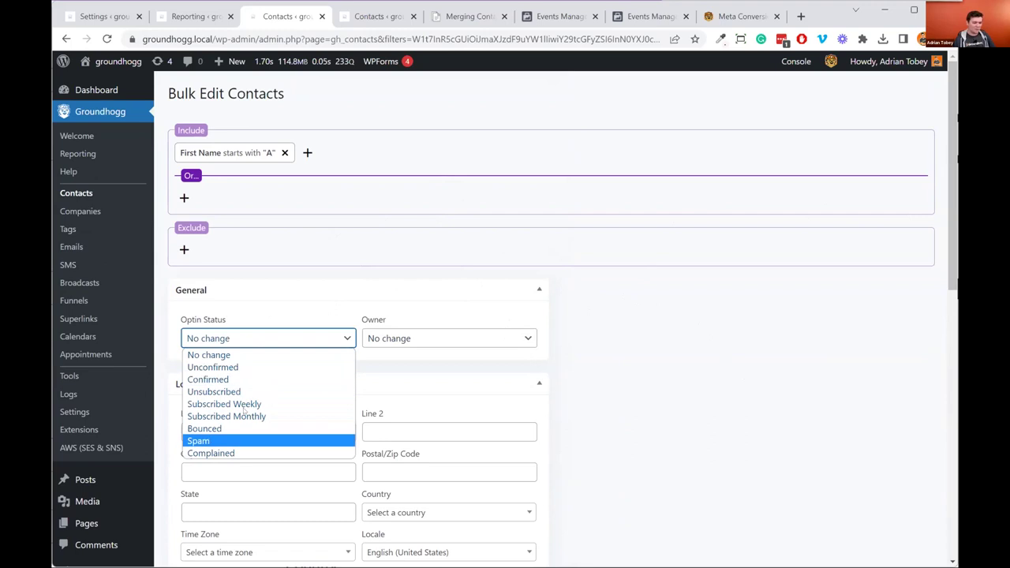
{"action": "left_click", "coordinate": [275, 338]}
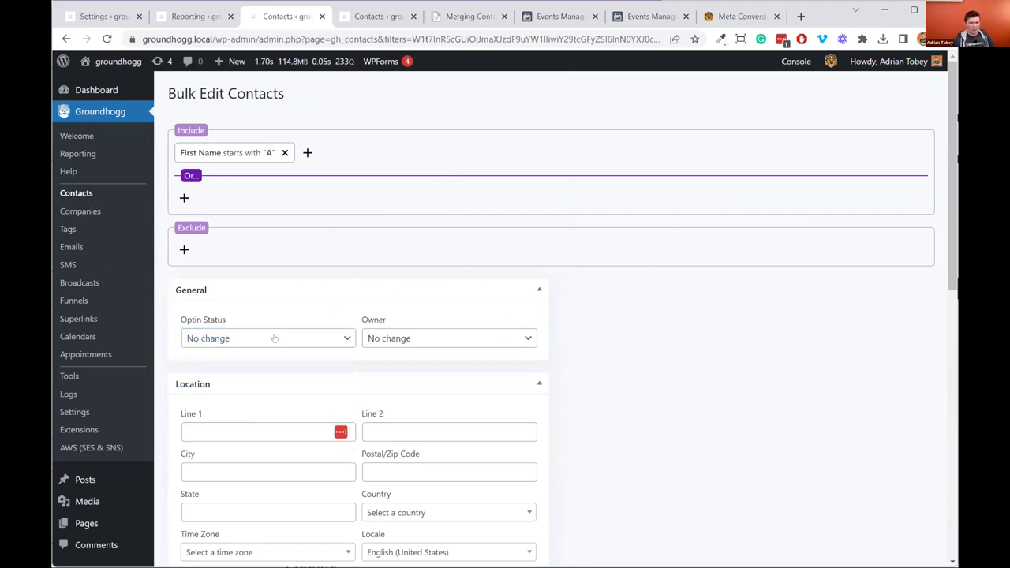
{"action": "left_click", "coordinate": [275, 338]}
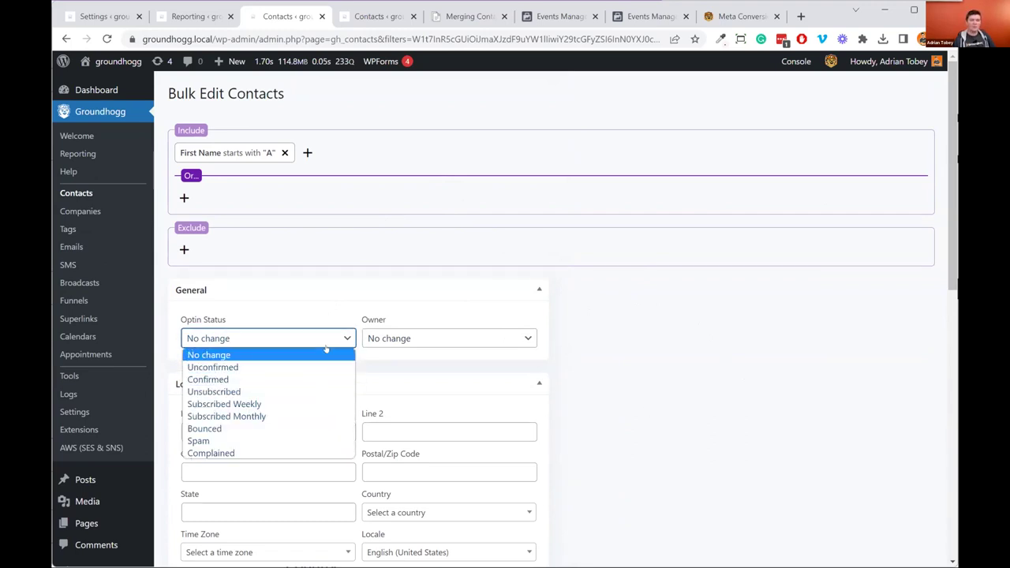
{"action": "left_click", "coordinate": [265, 380]}
{"action": "left_click", "coordinate": [268, 338]}
{"action": "key", "text": "Return"}
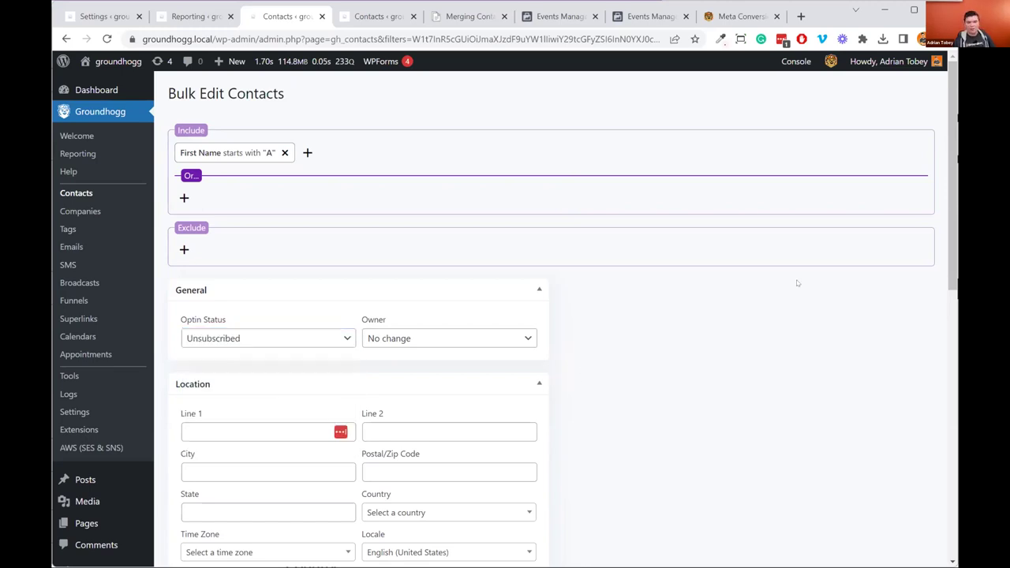
{"action": "scroll", "coordinate": [711, 389], "scroll_direction": "down", "scroll_amount": 10}
{"action": "scroll", "coordinate": [676, 359], "scroll_direction": "up", "scroll_amount": 10}
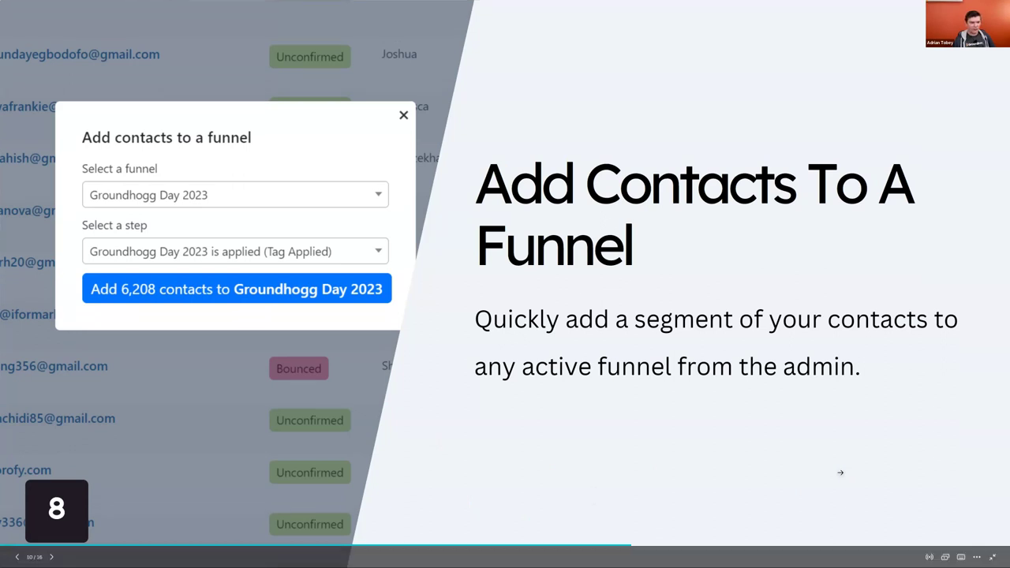
Step: Switch to the browser's contact list, start adding all filtered contacts to a funnel, and choose the Test Form funnel
{"action": "key", "text": "alt+Tab"}
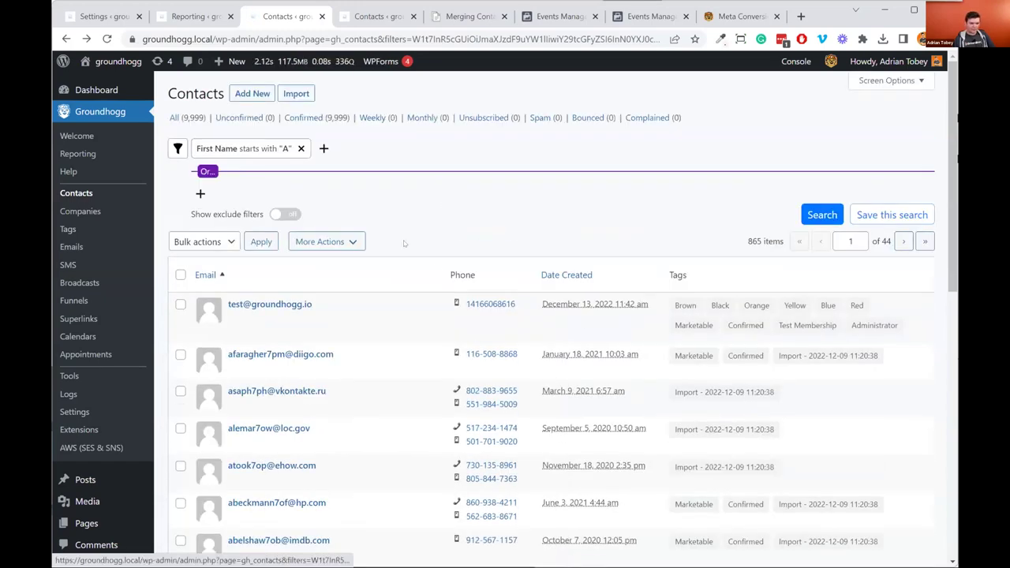
{"action": "left_click", "coordinate": [335, 244]}
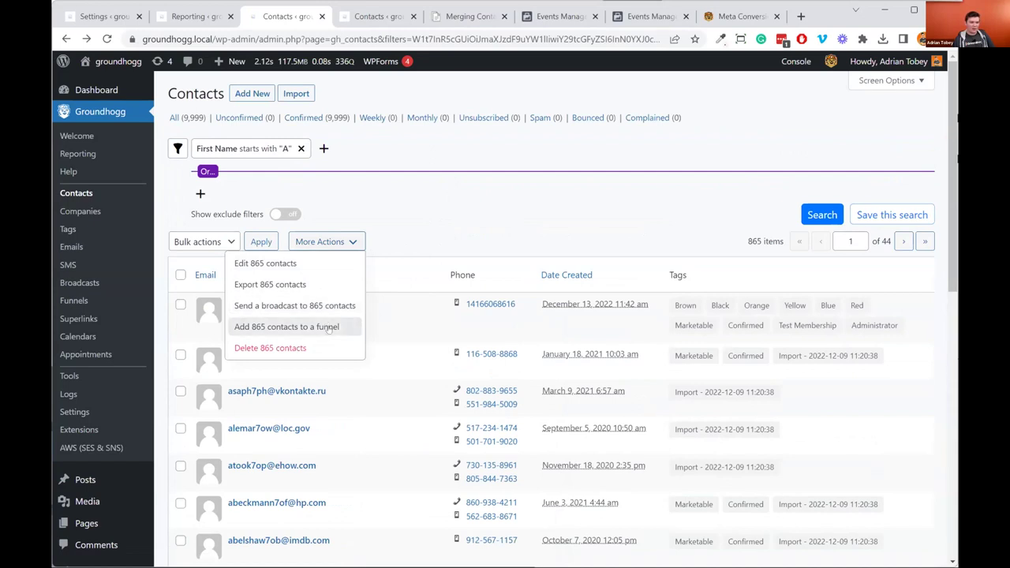
{"action": "left_click", "coordinate": [252, 330]}
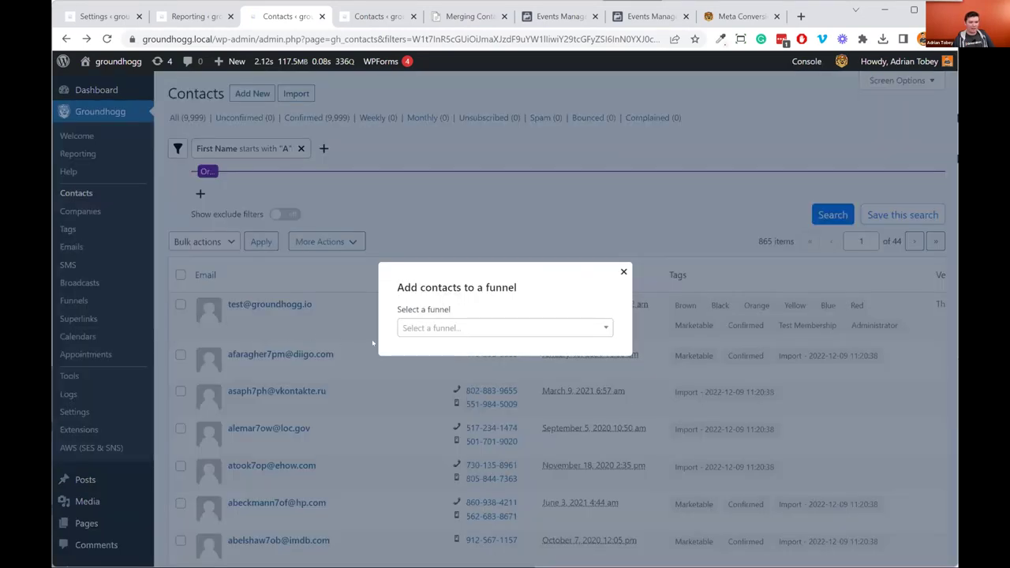
{"action": "left_click", "coordinate": [413, 331]}
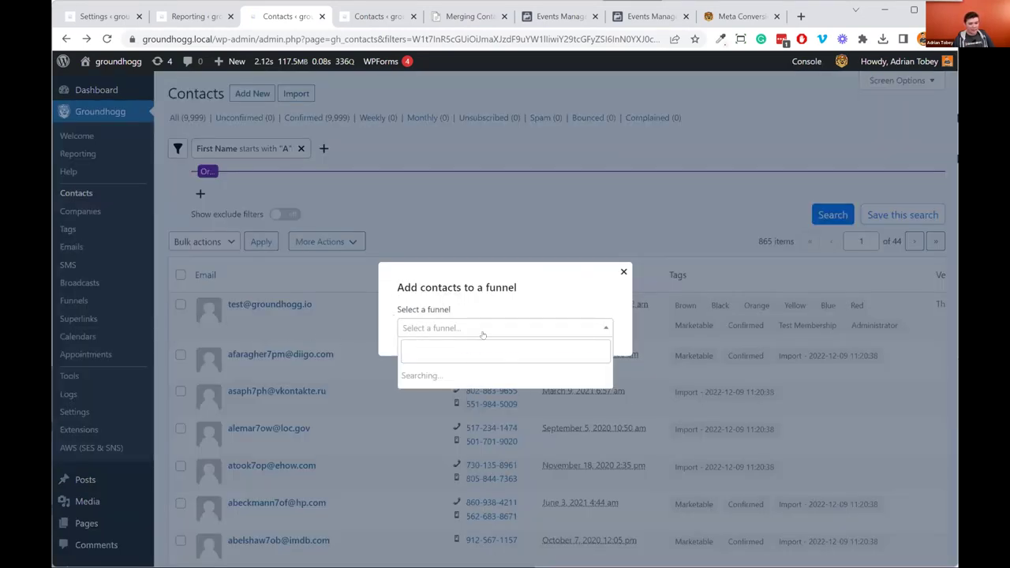
{"action": "scroll", "coordinate": [513, 419], "scroll_direction": "down", "scroll_amount": 2}
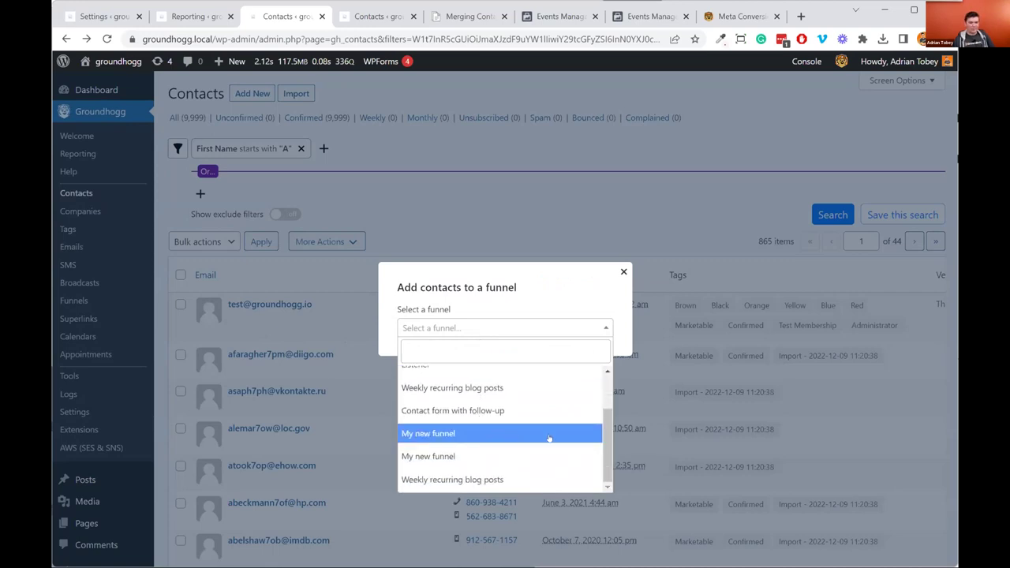
{"action": "scroll", "coordinate": [549, 438], "scroll_direction": "up", "scroll_amount": 4}
{"action": "left_click", "coordinate": [517, 375]}
Step: Set the funnel step to Add Note (Add Note) and close the dialog without adding the contacts
{"action": "left_click", "coordinate": [526, 334]}
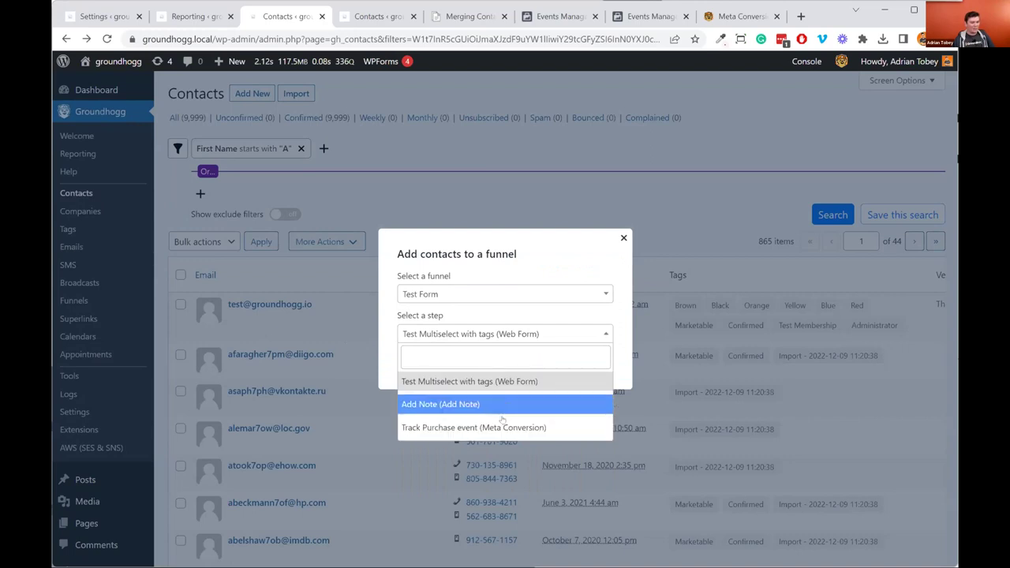
{"action": "left_click", "coordinate": [549, 404]}
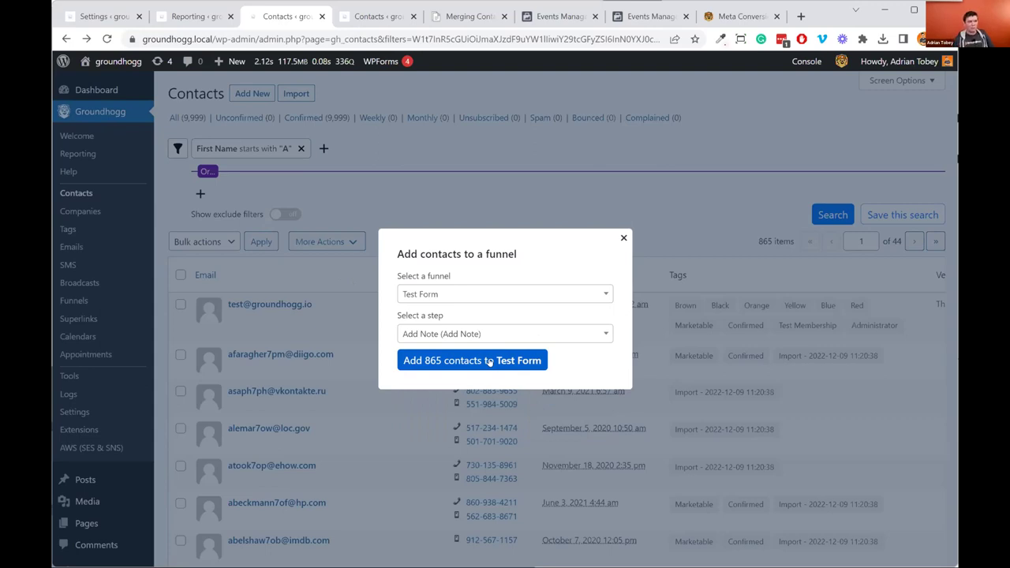
{"action": "left_click", "coordinate": [624, 238]}
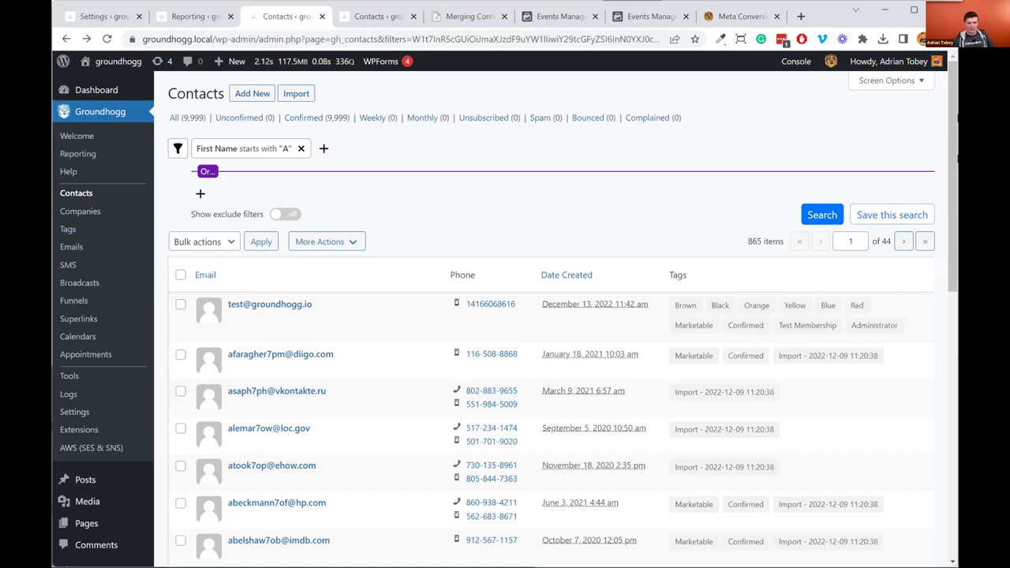
Step: Open the broadcast form for all filtered contacts and close it without sending
{"action": "left_click", "coordinate": [354, 242]}
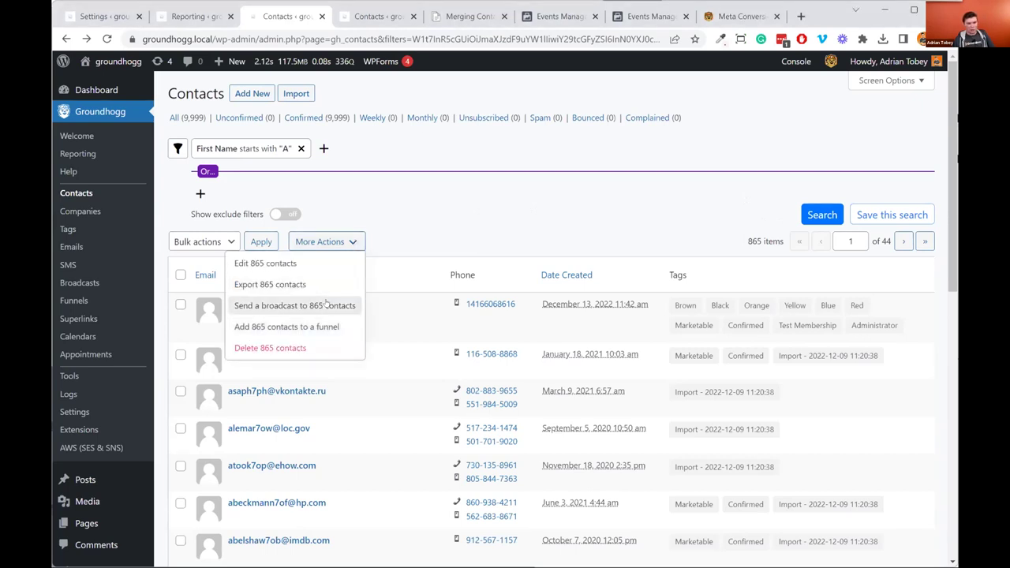
{"action": "left_click", "coordinate": [292, 304]}
{"action": "double_click", "coordinate": [639, 233]}
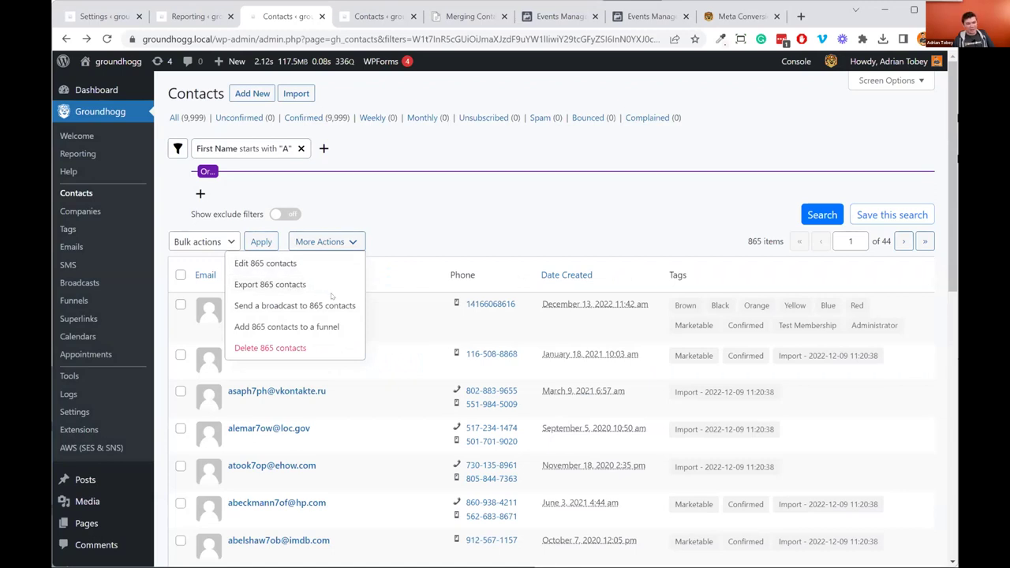
Step: Examine the export field list for the filtered contacts, and return to the contact list to view its additional bulk actions
{"action": "left_click", "coordinate": [291, 285]}
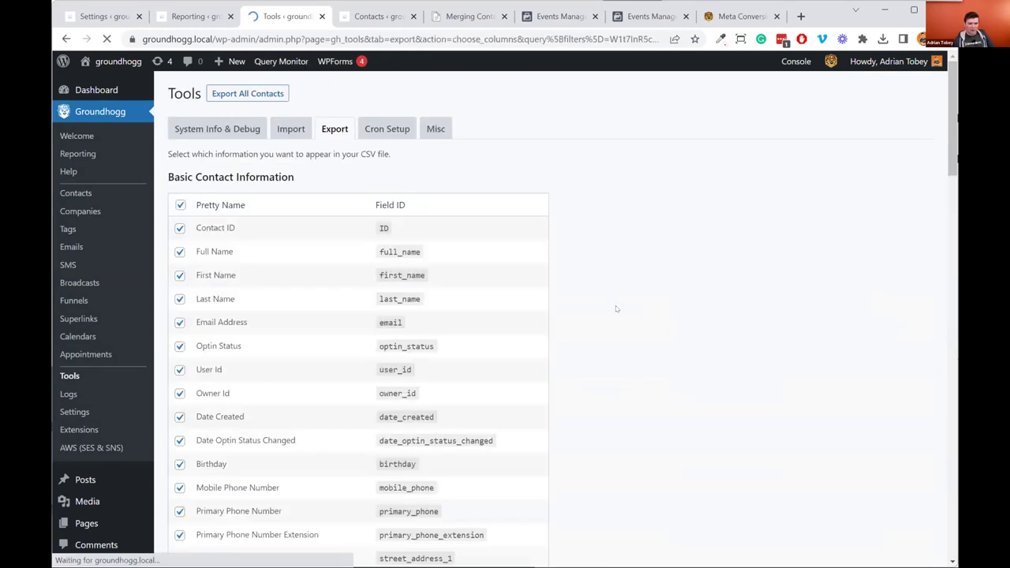
{"action": "scroll", "coordinate": [588, 323], "scroll_direction": "down", "scroll_amount": 5}
{"action": "scroll", "coordinate": [588, 323], "scroll_direction": "down", "scroll_amount": 10}
{"action": "scroll", "coordinate": [622, 416], "scroll_direction": "up", "scroll_amount": 20}
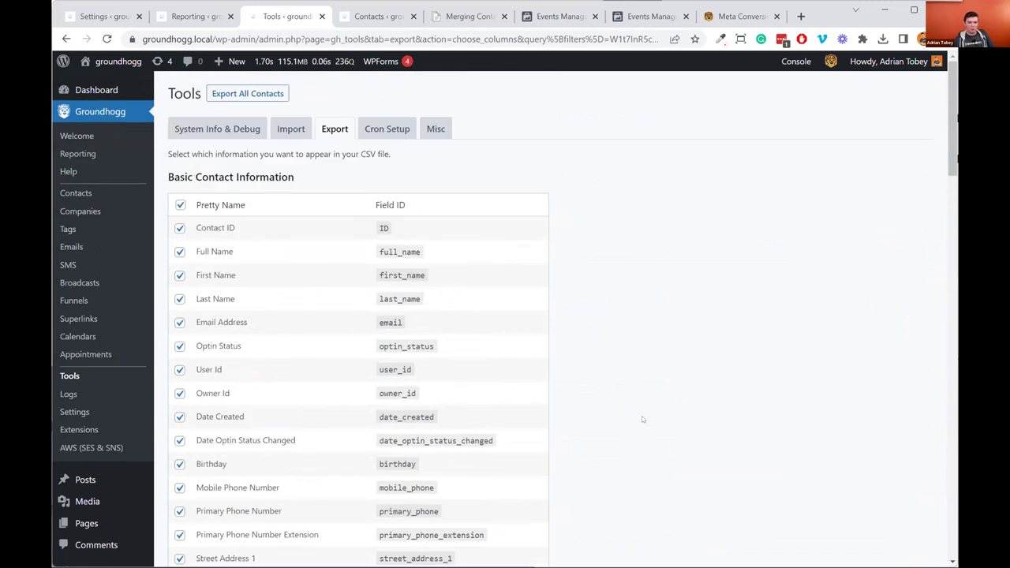
{"action": "left_click", "coordinate": [324, 241]}
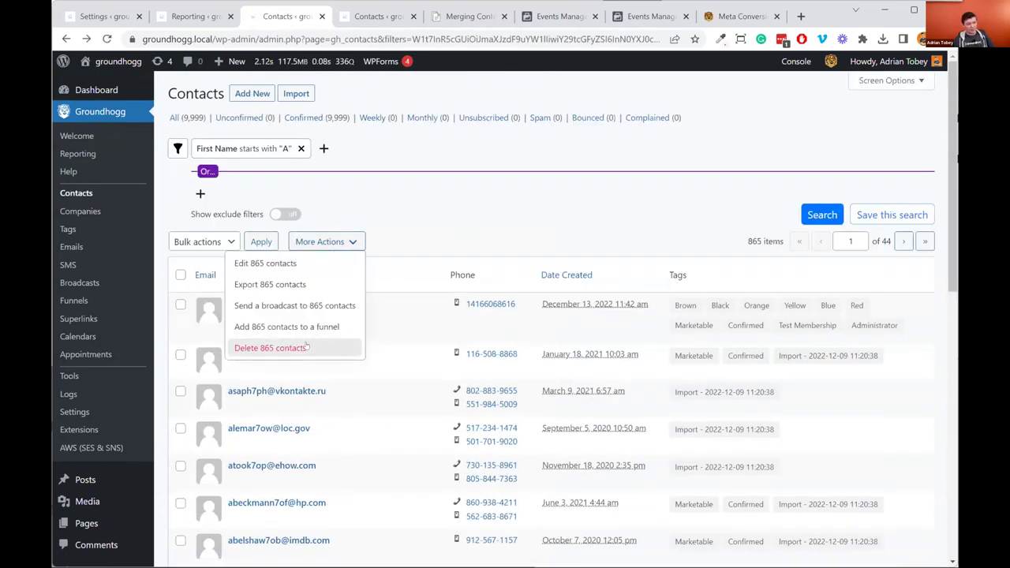
{"action": "left_click", "coordinate": [517, 230]}
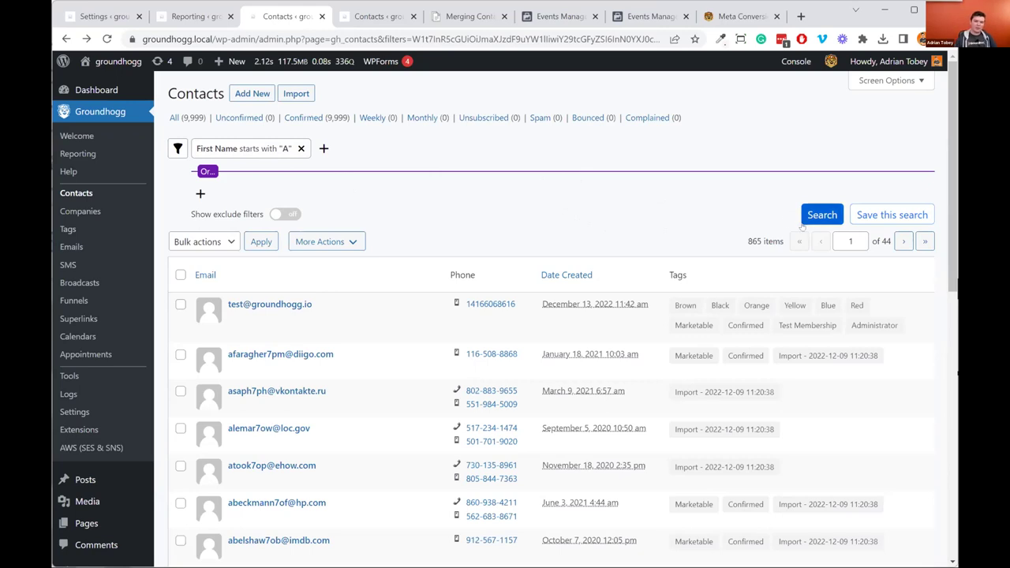
Step: Save the current contact filter as a search named "Name starts with A"
{"action": "left_click", "coordinate": [901, 215]}
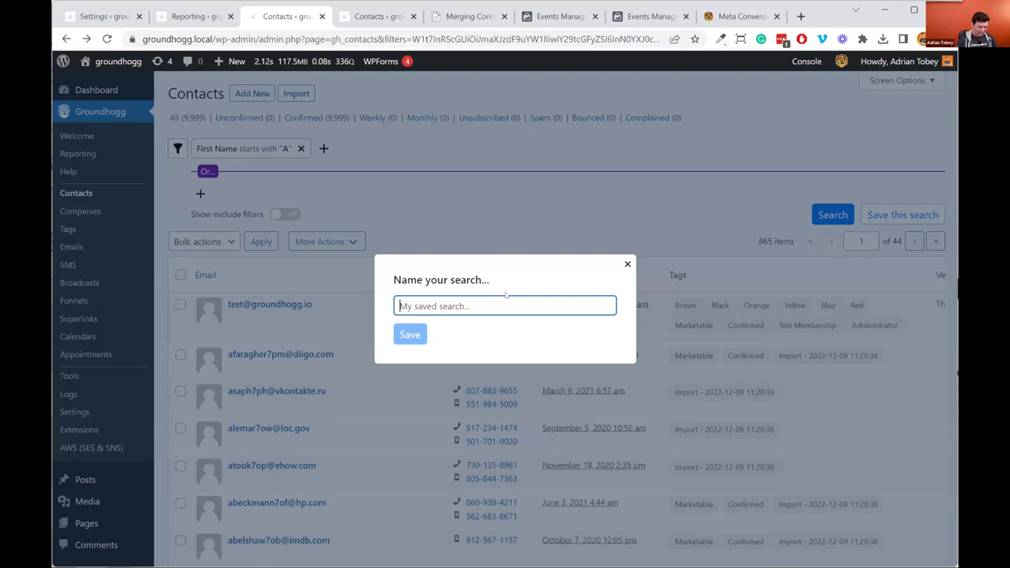
{"action": "type", "text": "Name starts wit"}
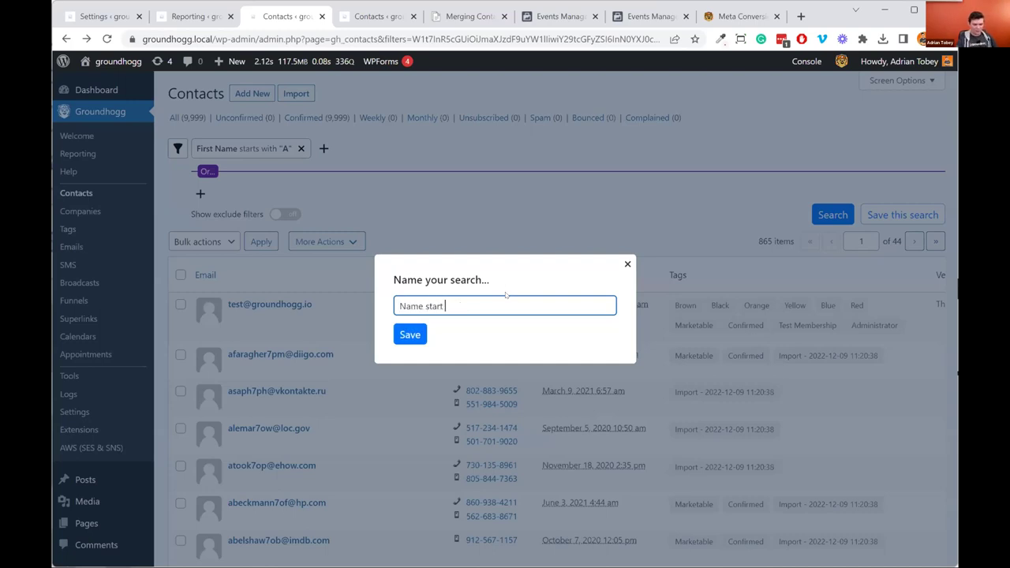
{"action": "type", "text": "h A"}
{"action": "key", "text": "Return"}
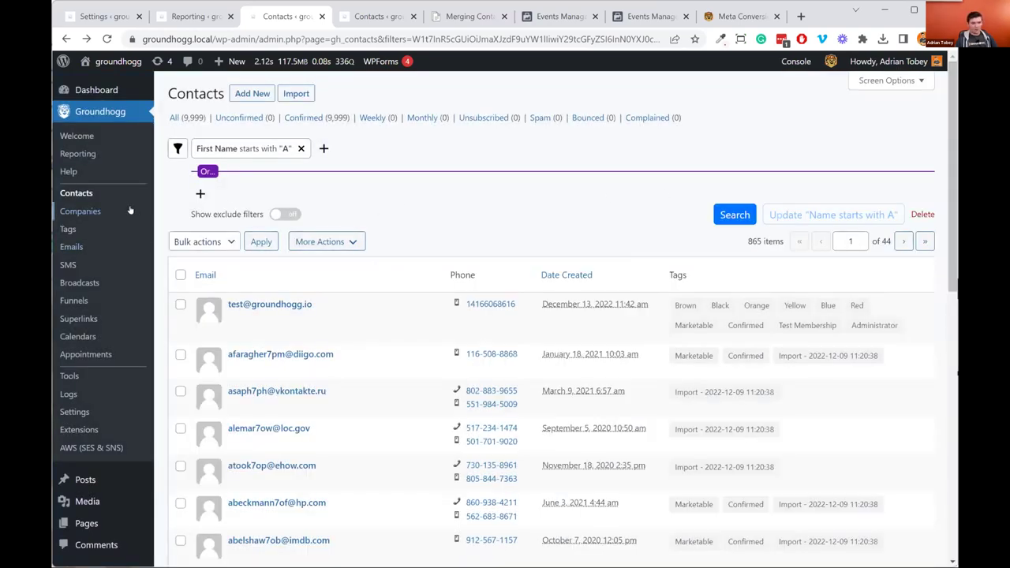
Step: Reopen the unfiltered contact list and load the saved search "Name starts with A"
{"action": "left_click", "coordinate": [145, 195]}
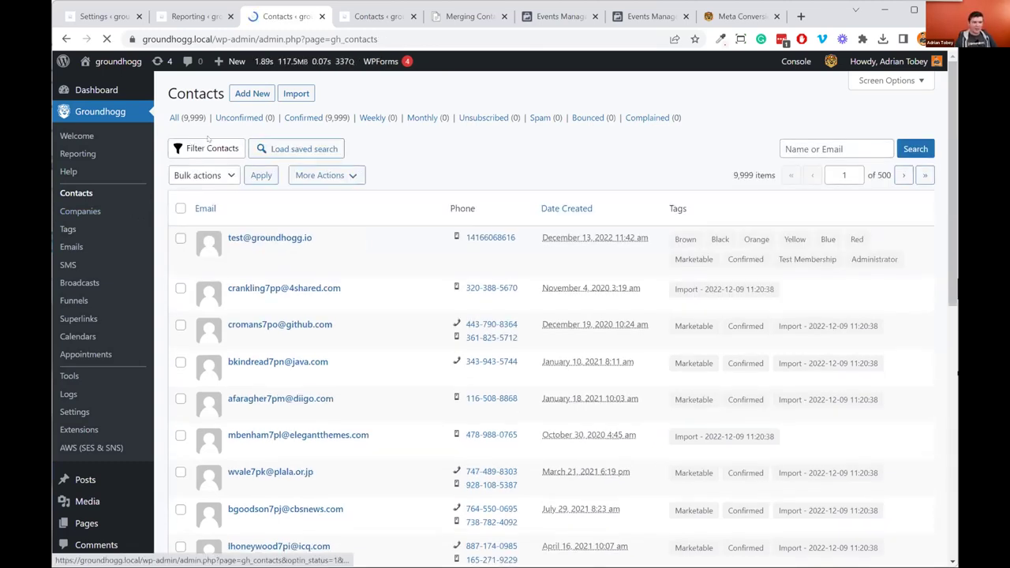
{"action": "left_click", "coordinate": [322, 148]}
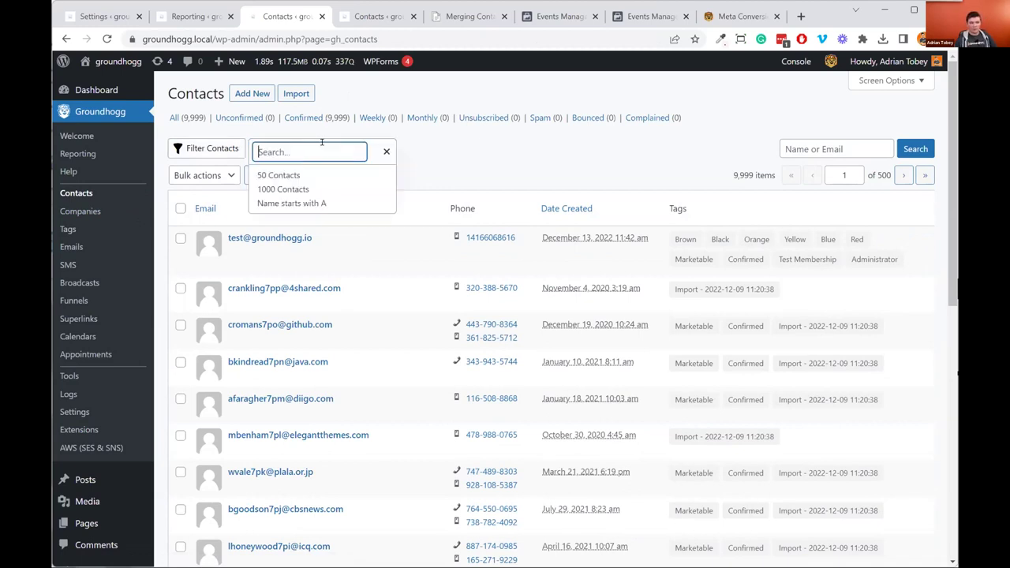
{"action": "left_click", "coordinate": [326, 203]}
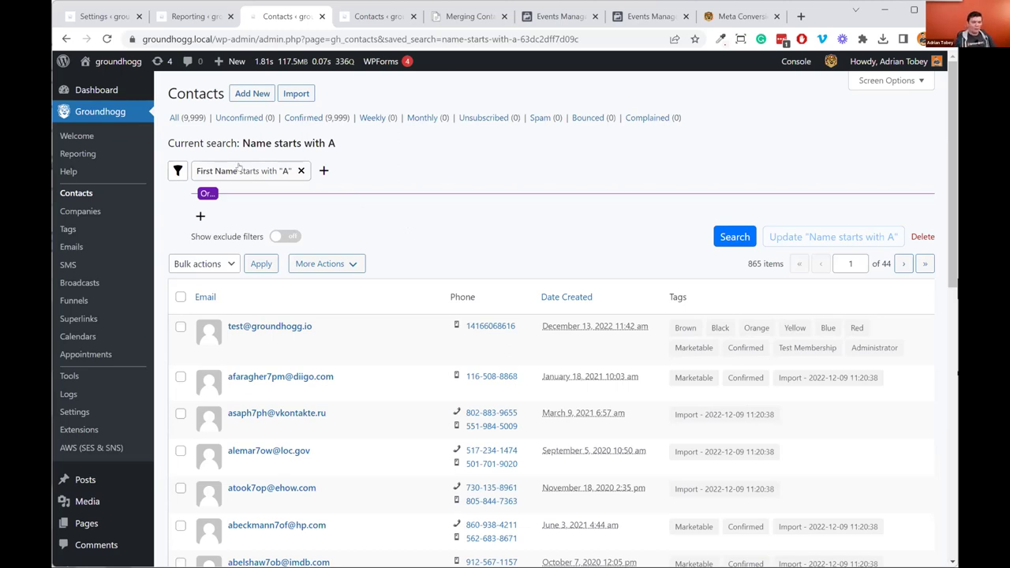
Step: Open the broadcast form for the contacts of the loaded saved search and close it
{"action": "left_click", "coordinate": [353, 262]}
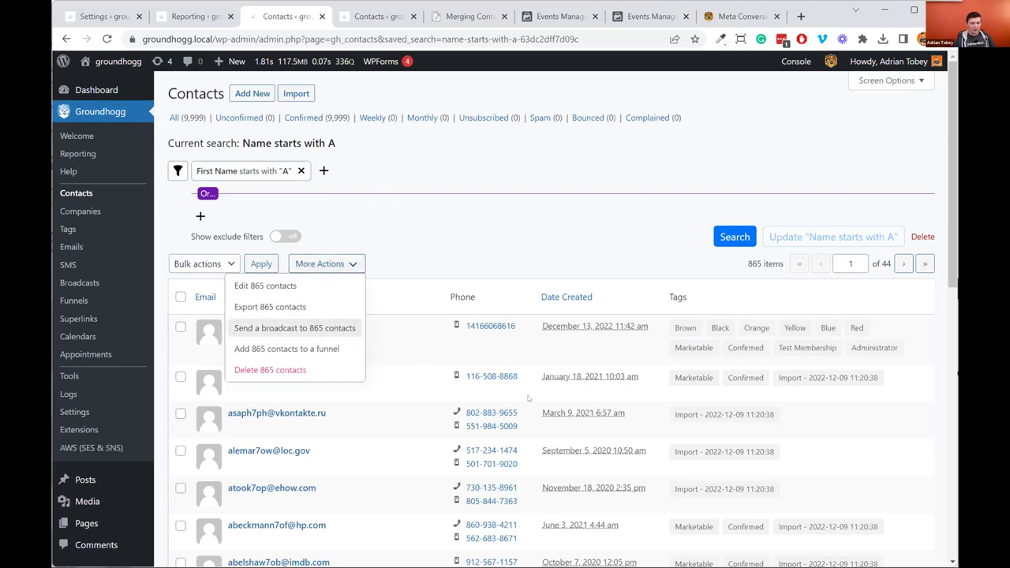
{"action": "left_click", "coordinate": [294, 327]}
{"action": "left_click", "coordinate": [642, 233]}
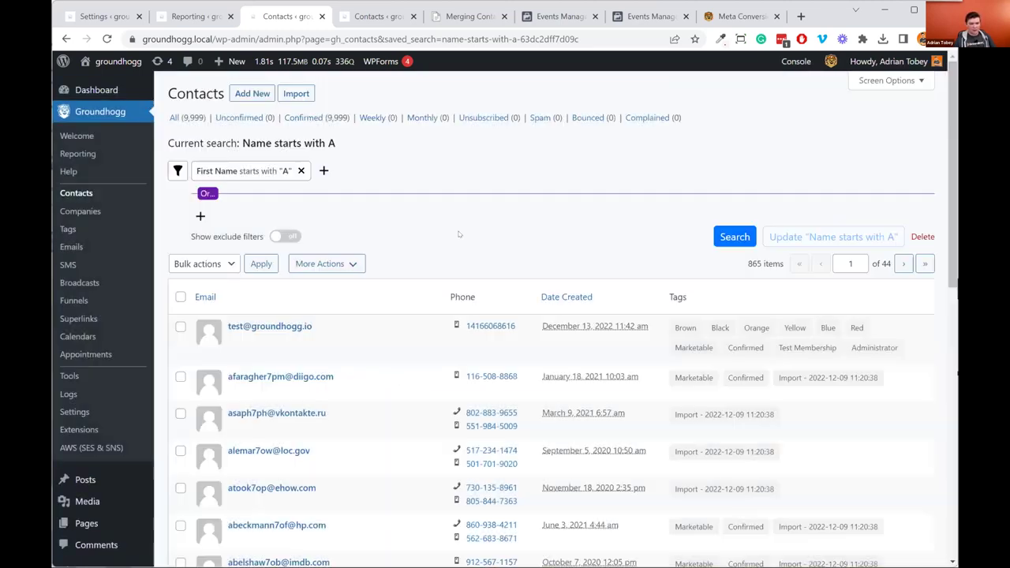
Step: Start scheduling an email broadcast with the first Weekly Blog Posts email and advance to selecting its contacts
{"action": "left_click", "coordinate": [79, 282]}
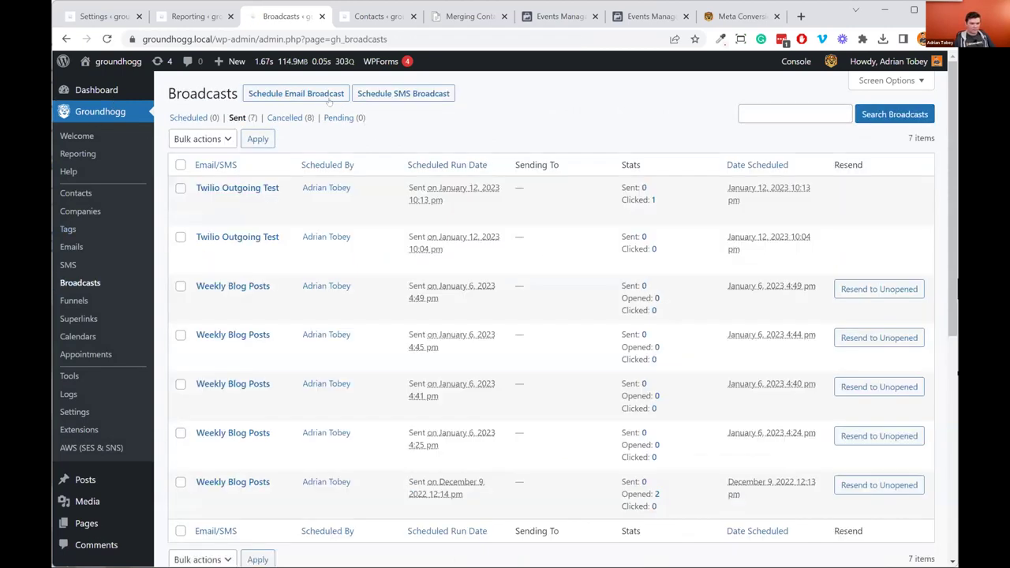
{"action": "left_click", "coordinate": [329, 97]}
{"action": "left_click", "coordinate": [529, 332]}
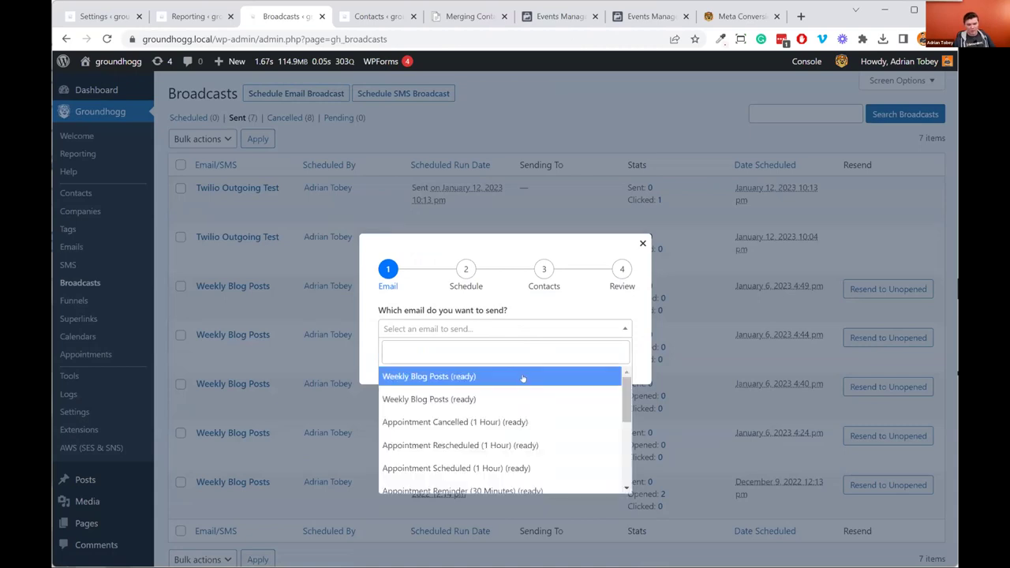
{"action": "left_click", "coordinate": [523, 377]}
{"action": "left_click", "coordinate": [406, 463]}
{"action": "left_click", "coordinate": [445, 330]}
{"action": "left_click", "coordinate": [386, 296]}
{"action": "left_click", "coordinate": [400, 354]}
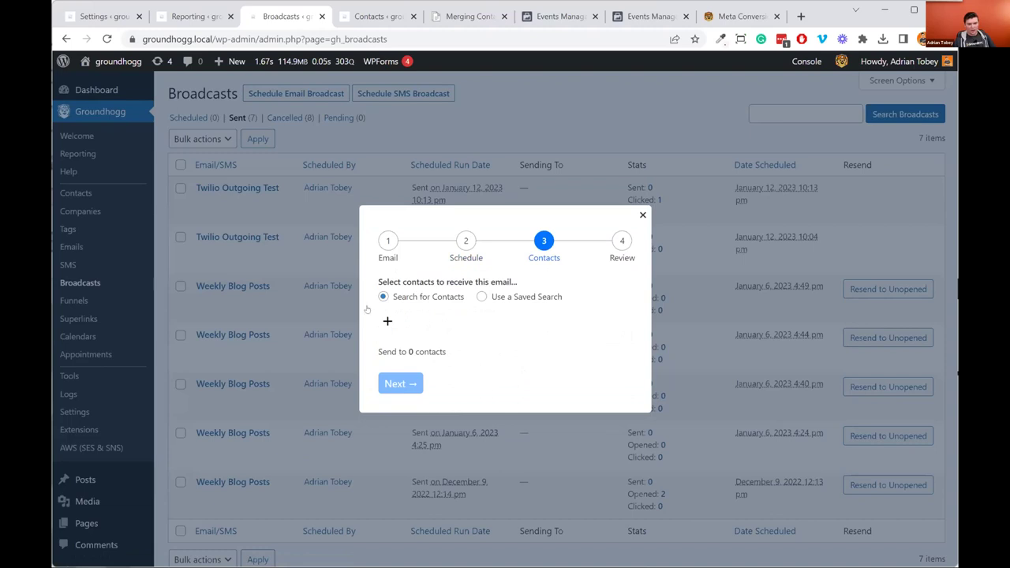
Step: Choose the saved search "Name starts with A" as the broadcast's recipients and close the scheduler without sending
{"action": "left_click", "coordinate": [388, 321]}
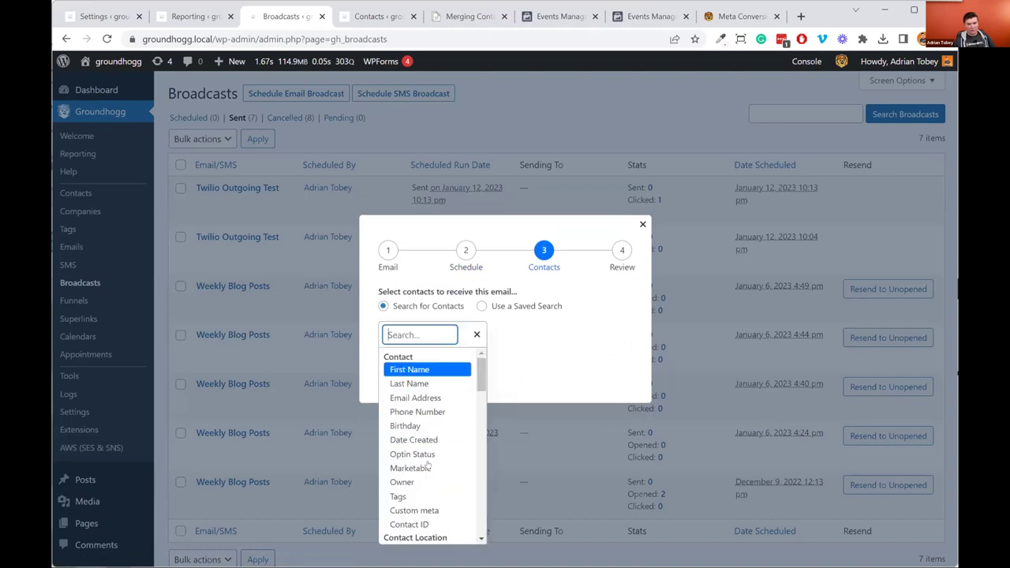
{"action": "left_click", "coordinate": [520, 322]}
{"action": "left_click", "coordinate": [519, 297]}
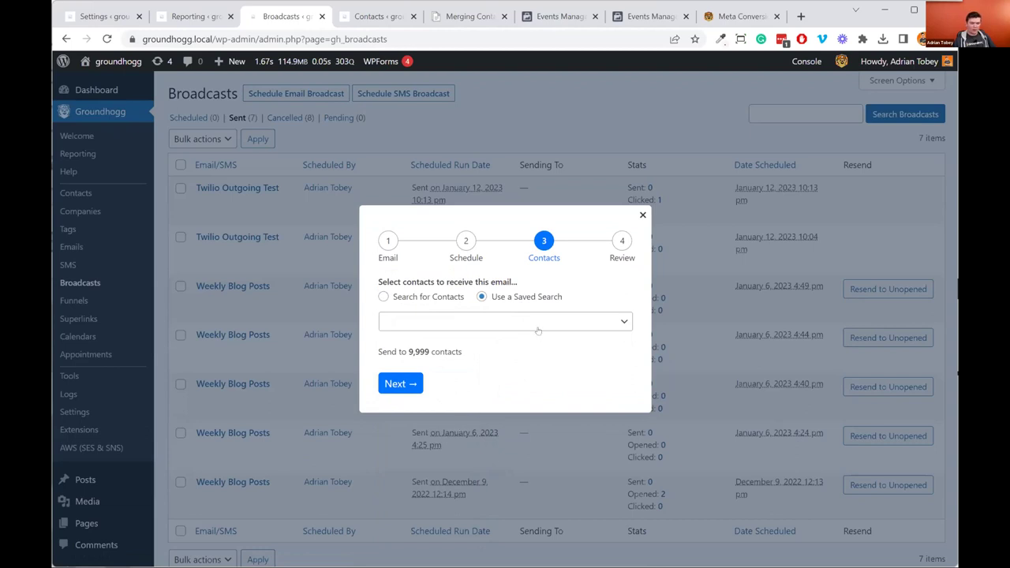
{"action": "left_click", "coordinate": [443, 324]}
{"action": "left_click", "coordinate": [473, 416]}
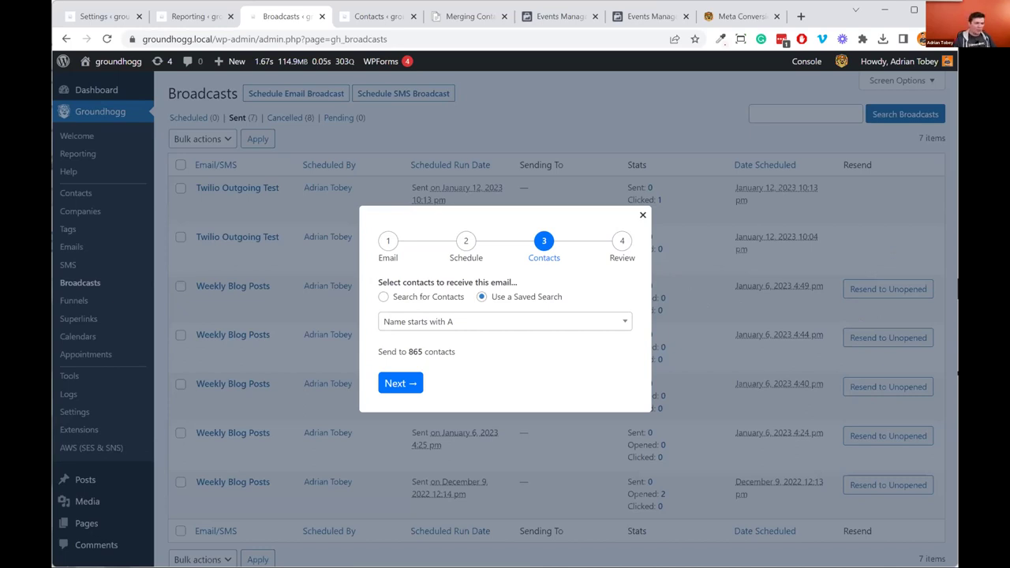
{"action": "left_click", "coordinate": [505, 321]}
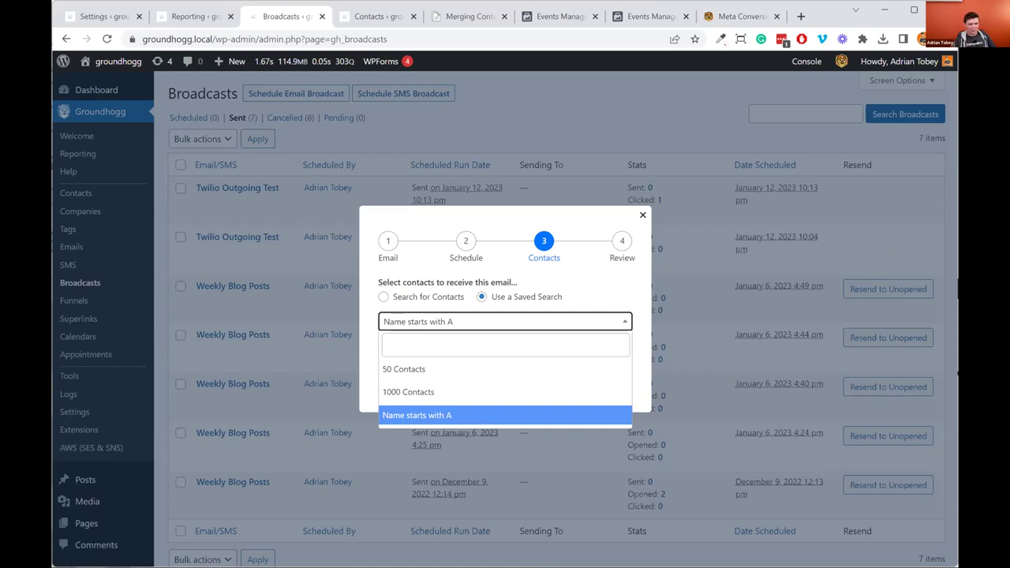
{"action": "left_click", "coordinate": [642, 215]}
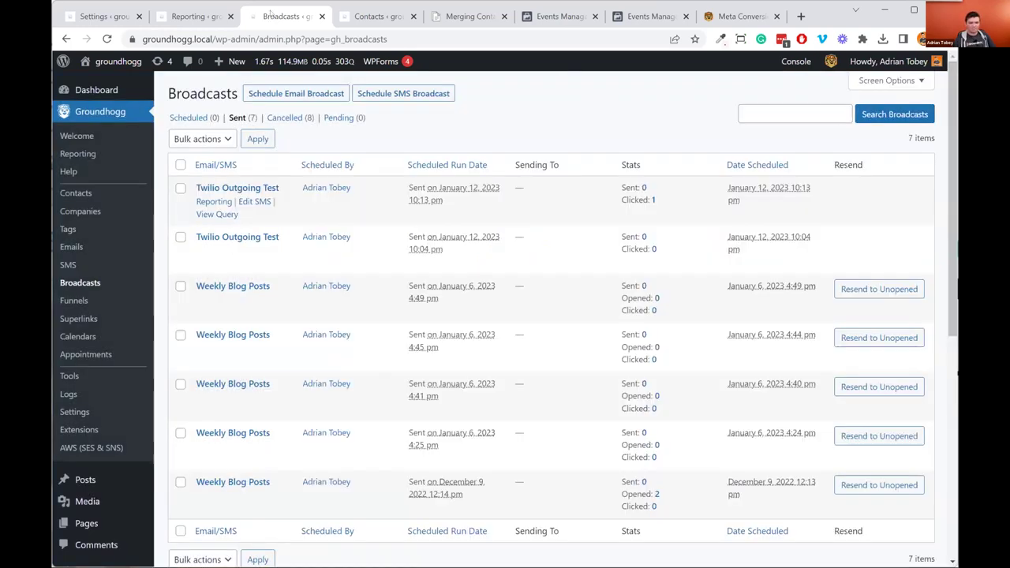